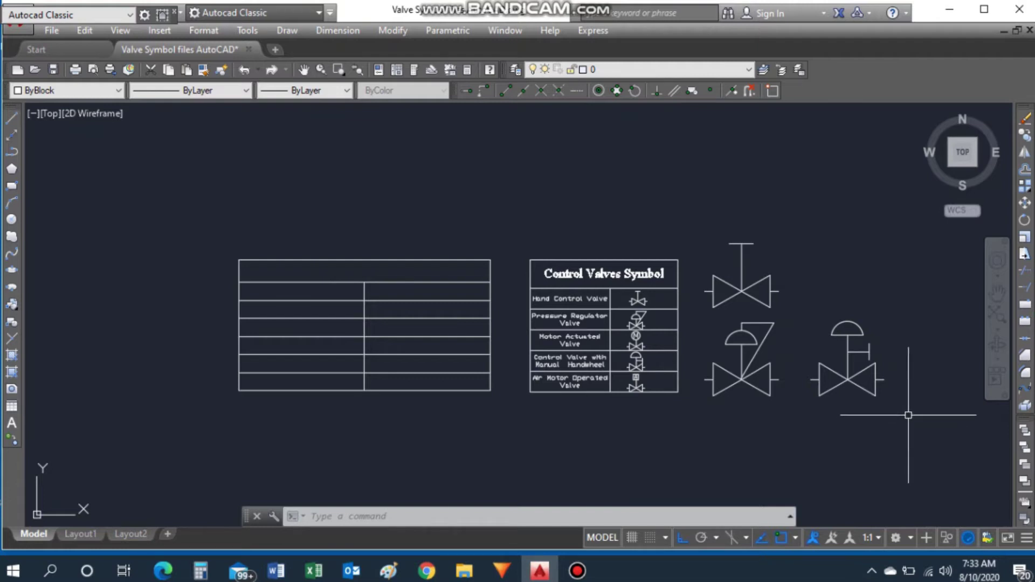
Step: Inspect the Control Valves Symbol legend table and the empty two-column table
scroll(909, 414, "up", 2)
left_click(389, 294)
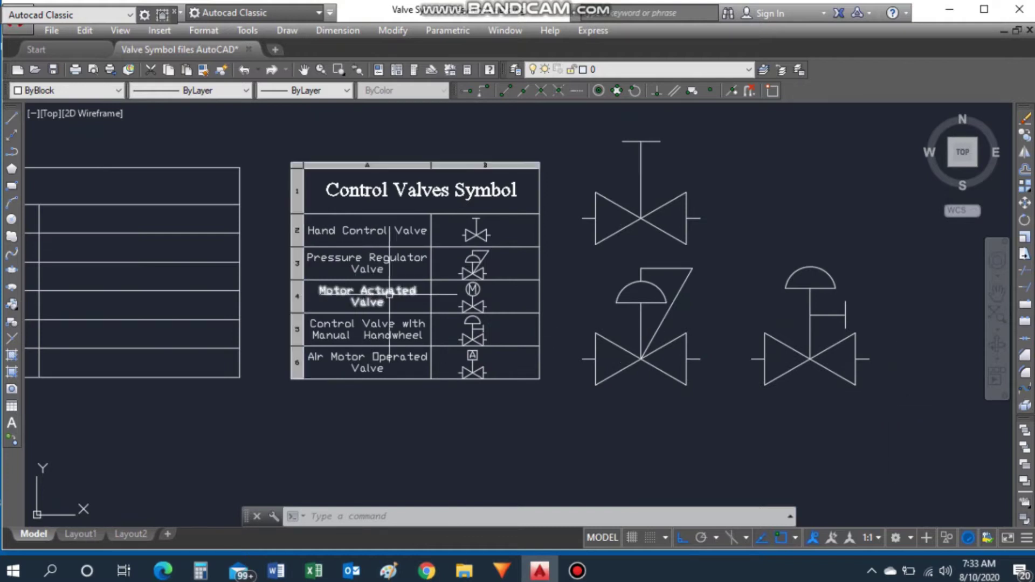
key("Escape")
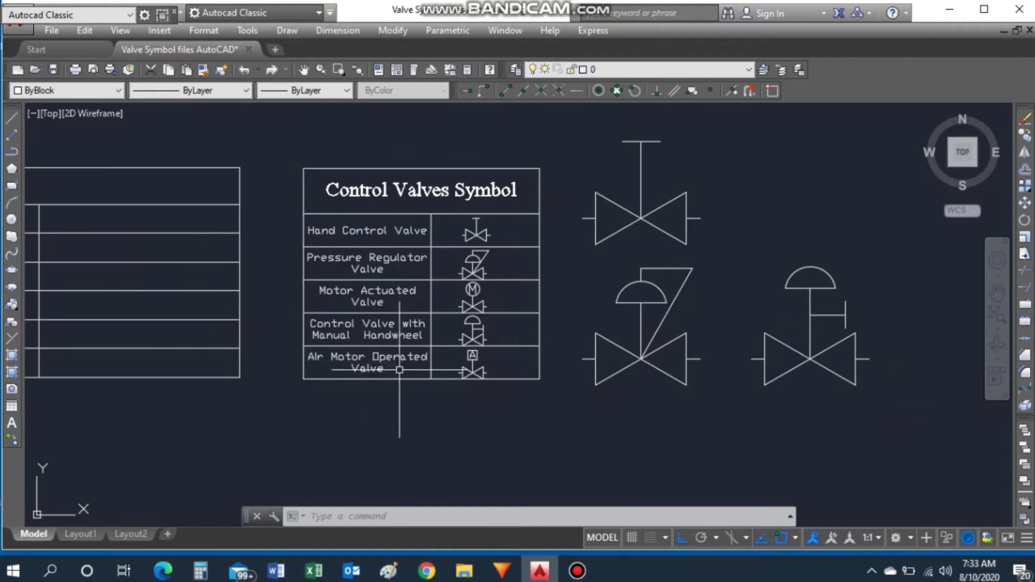
scroll(809, 404, "down", 2)
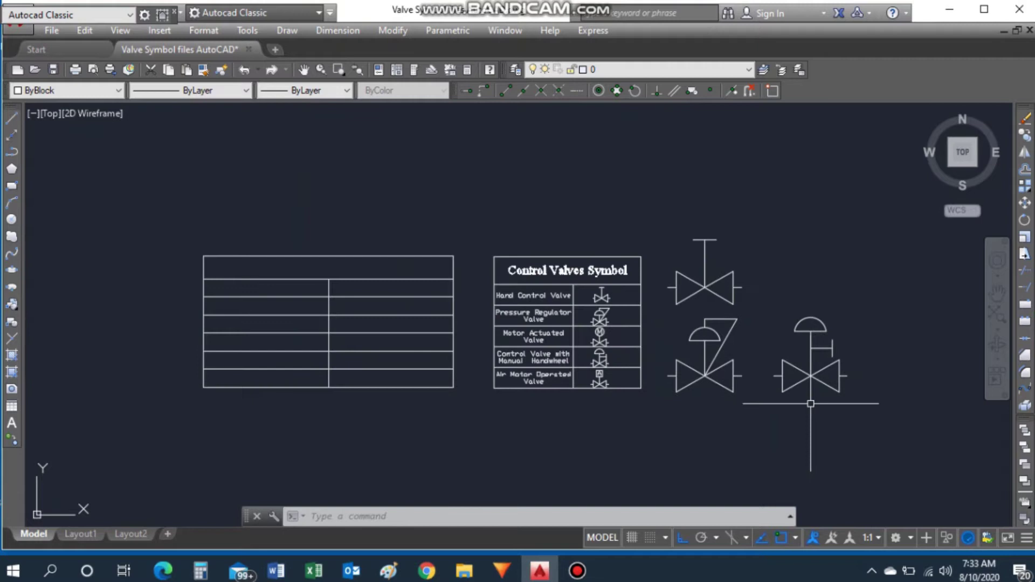
left_click(445, 314)
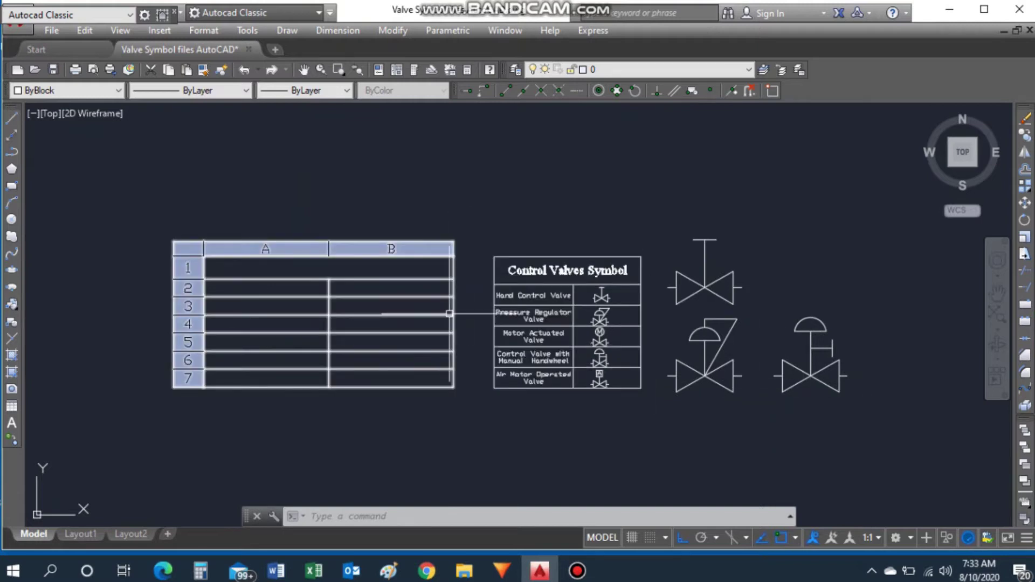
key("Escape")
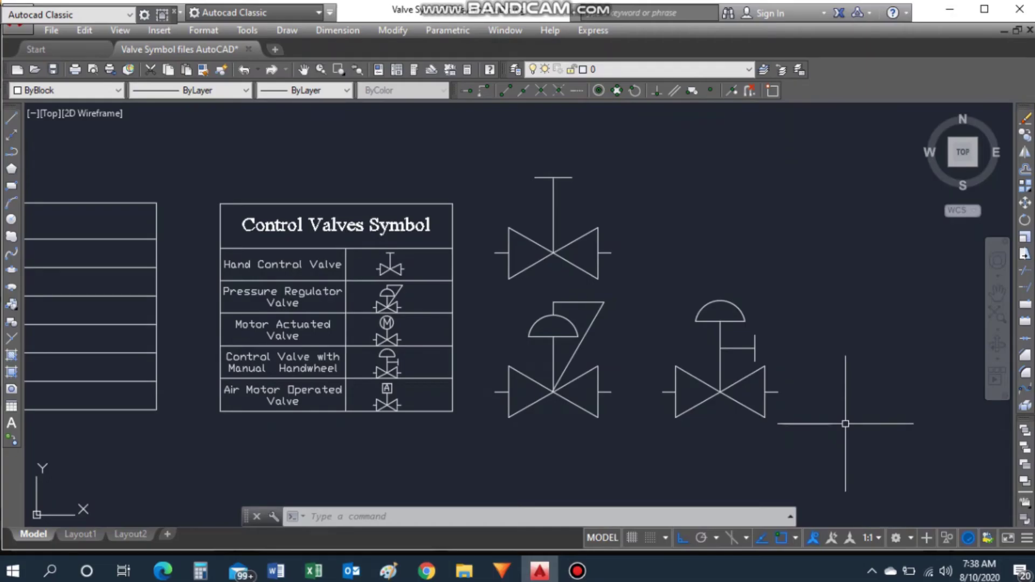
left_click(302, 330)
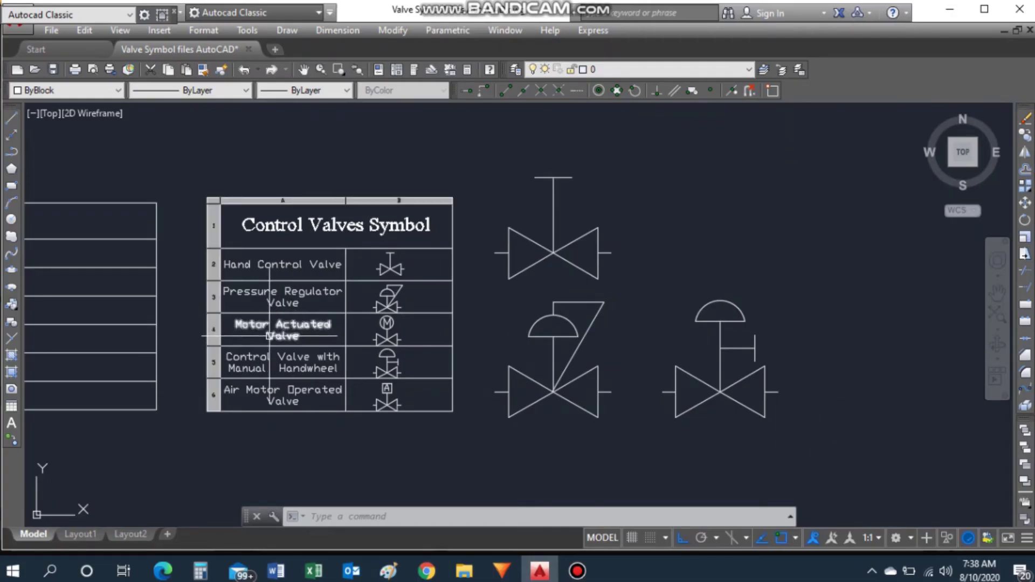
key("Escape")
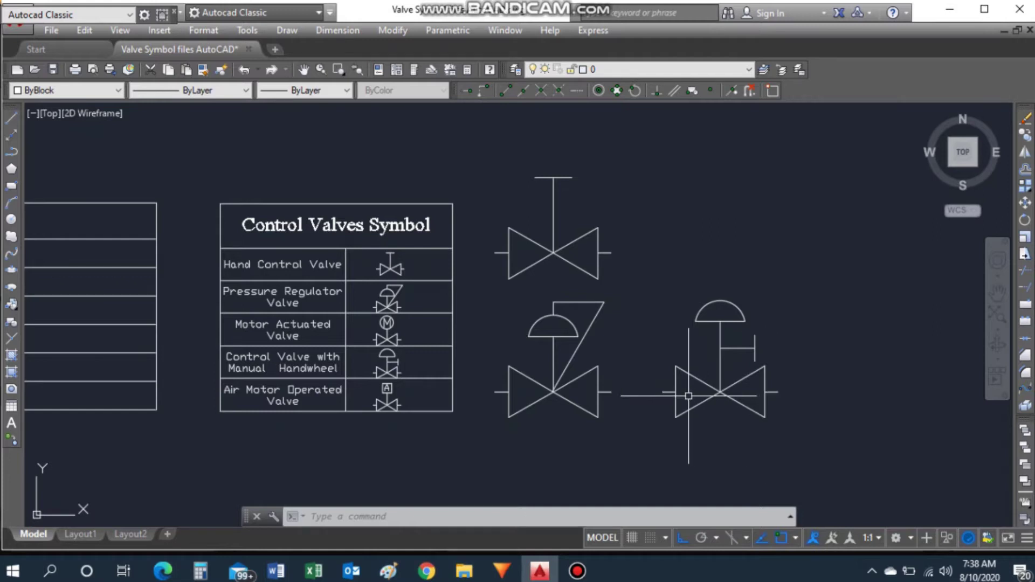
Step: Copy the handwheel valve's body and stem into the top row above it
left_click(675, 409)
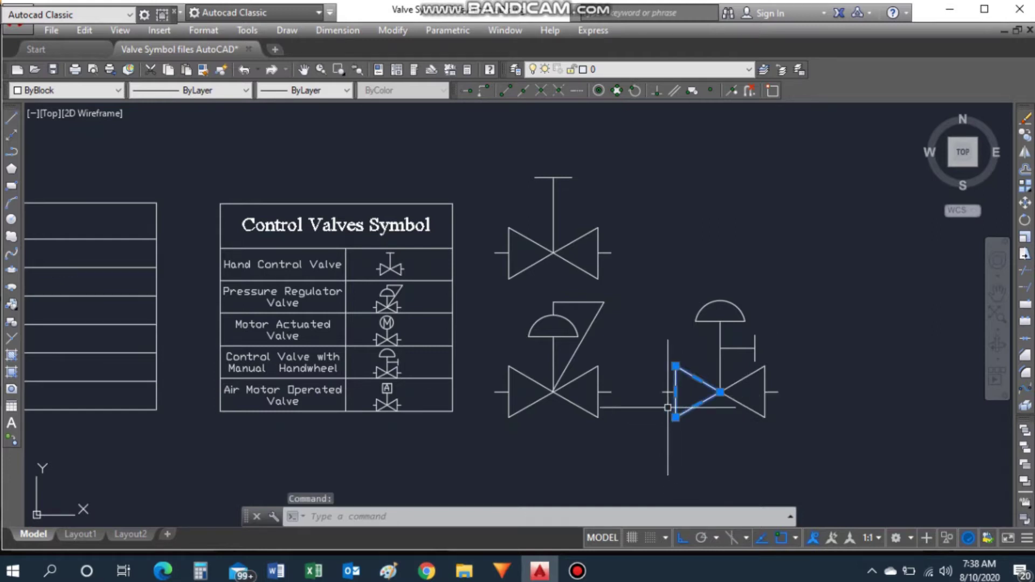
left_click(742, 405)
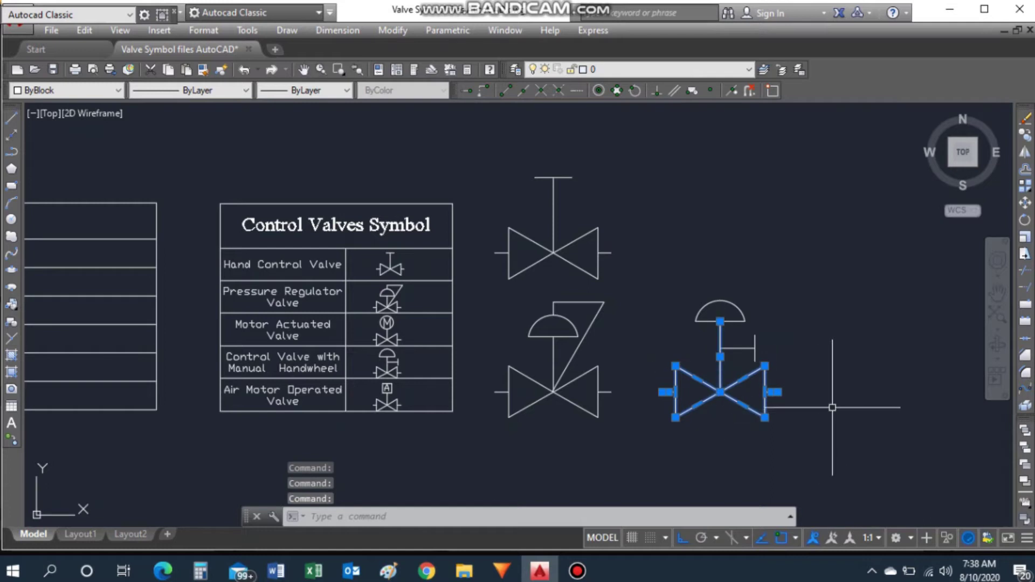
type("Cp")
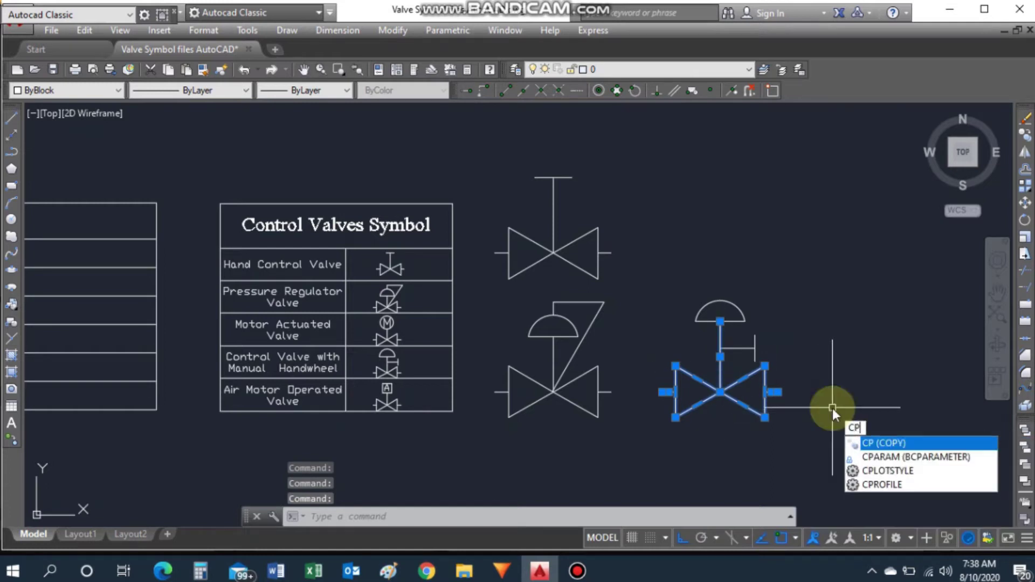
key("Return")
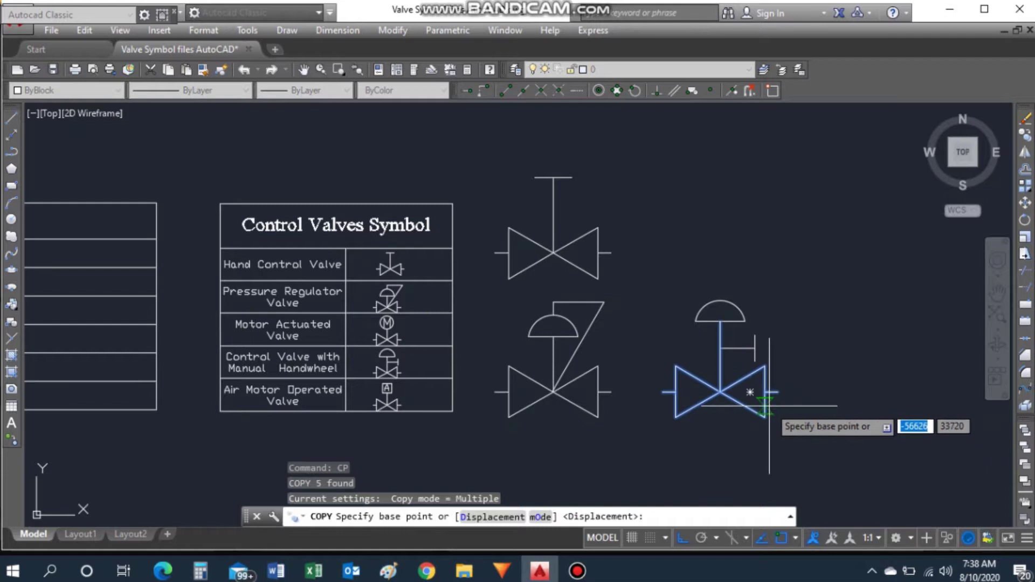
left_click(765, 417)
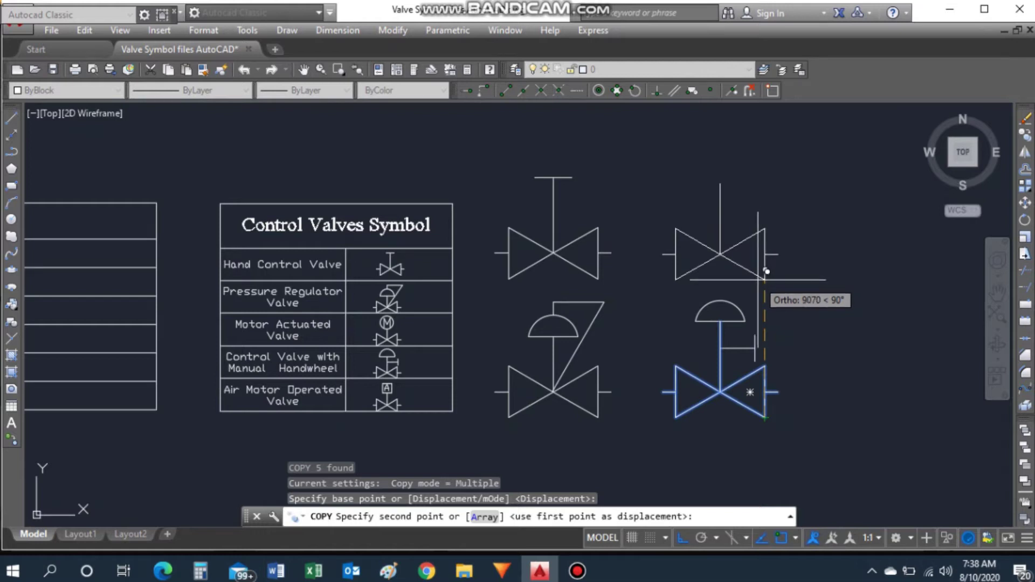
left_click(766, 272)
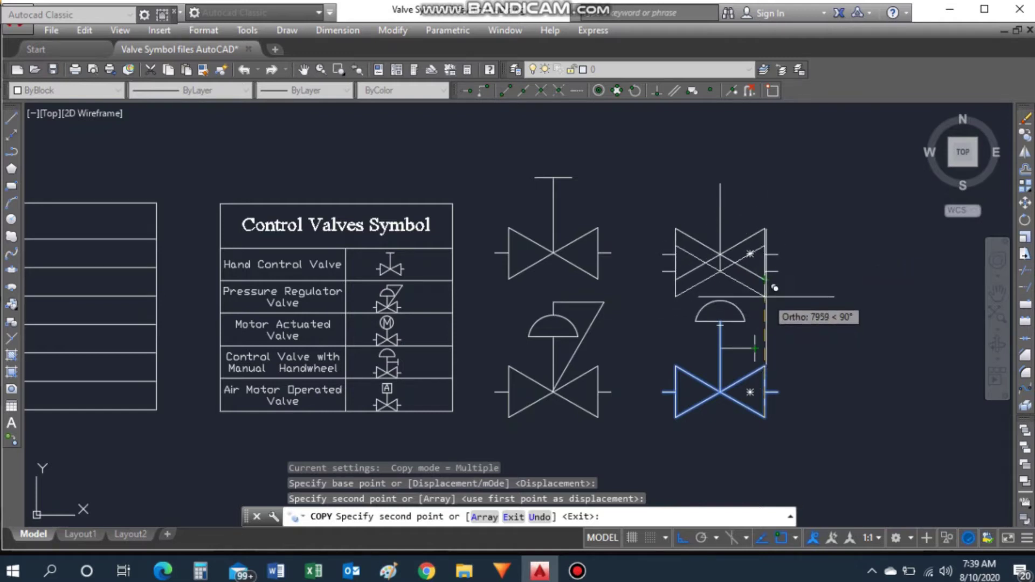
key("F8")
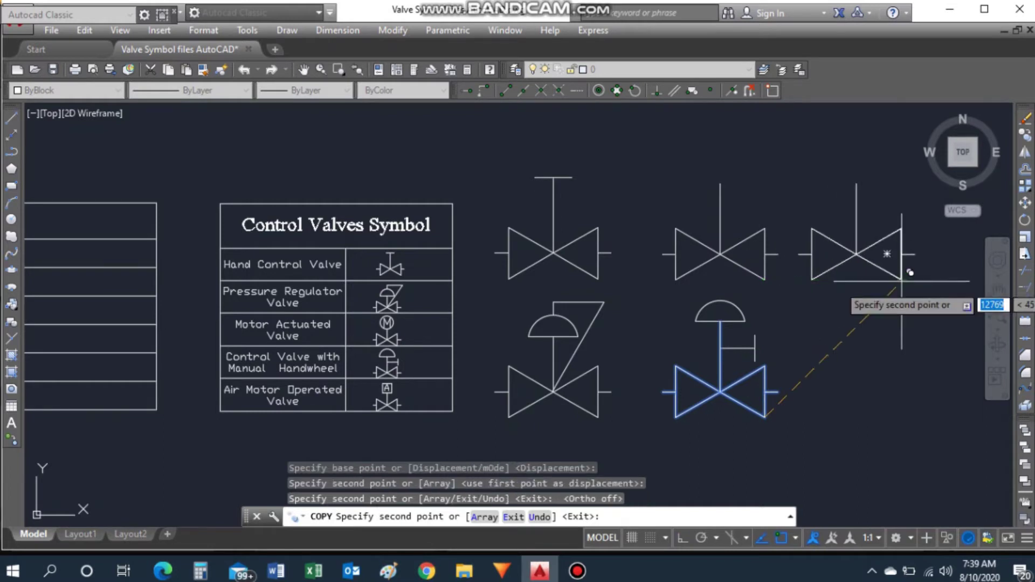
key("Escape")
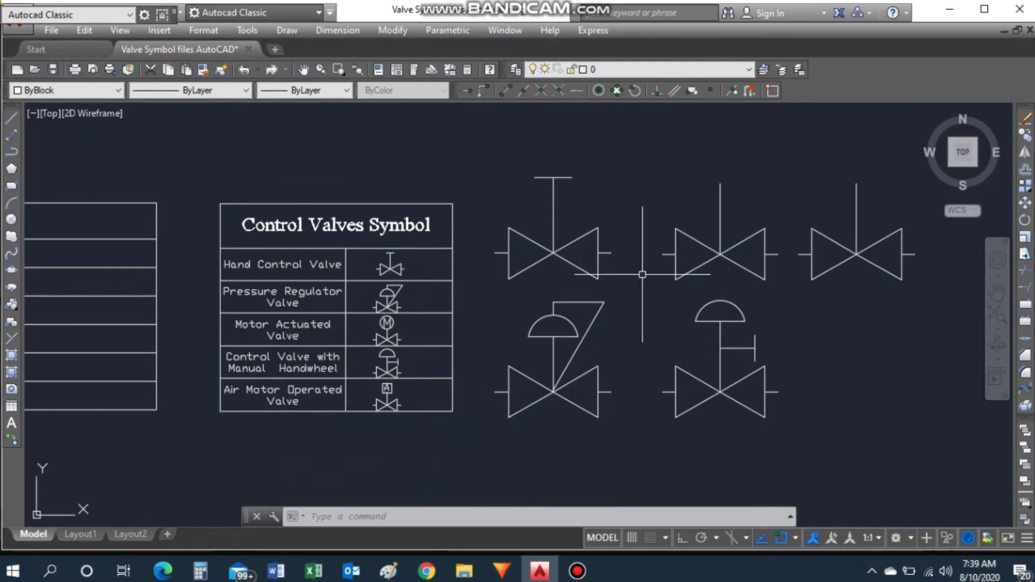
Step: Draw a circle just above the middle top-row valve's stem
scroll(721, 176, "up", 1)
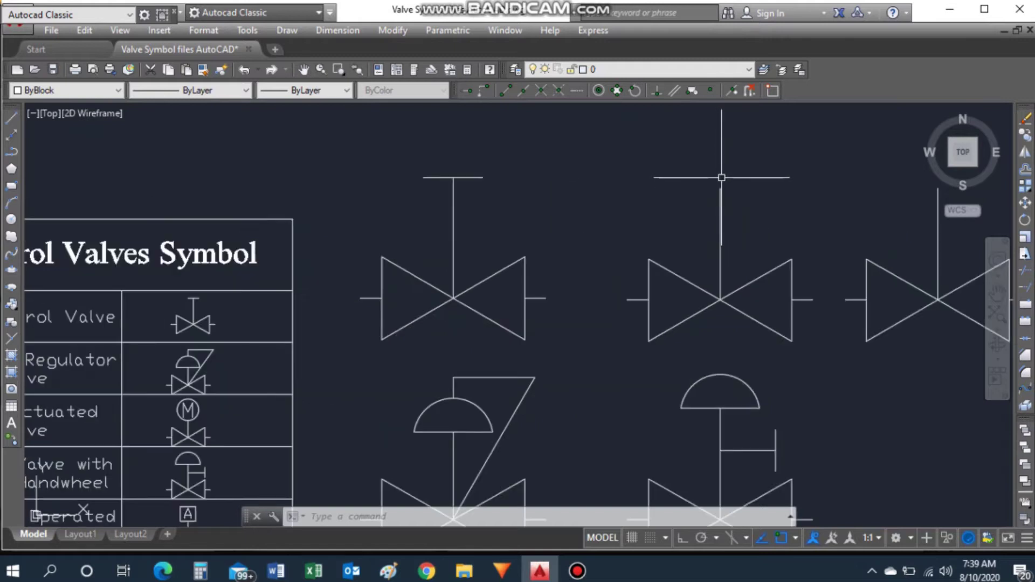
scroll(760, 183, "down", 3)
scroll(883, 199, "up", 2)
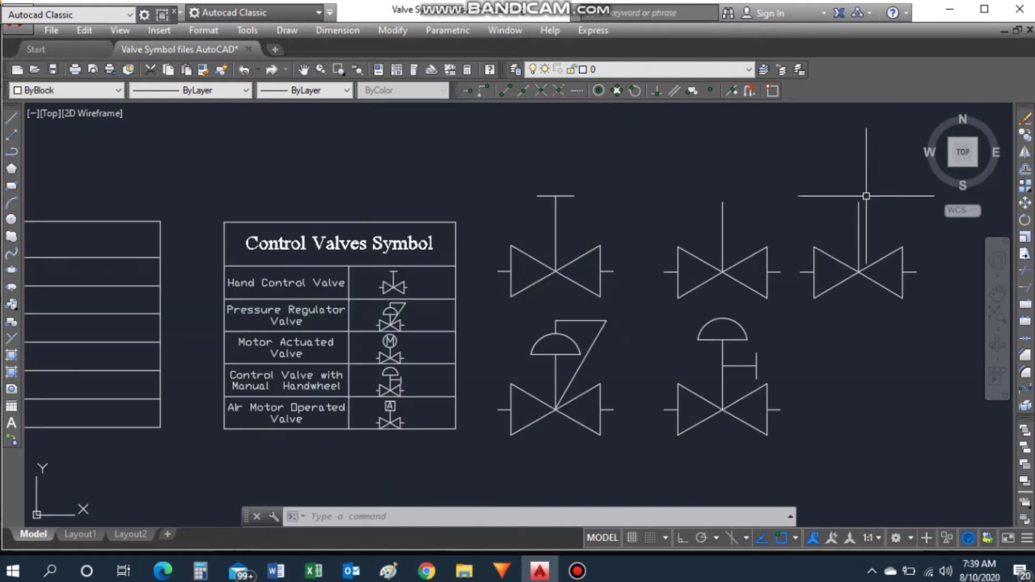
type("c")
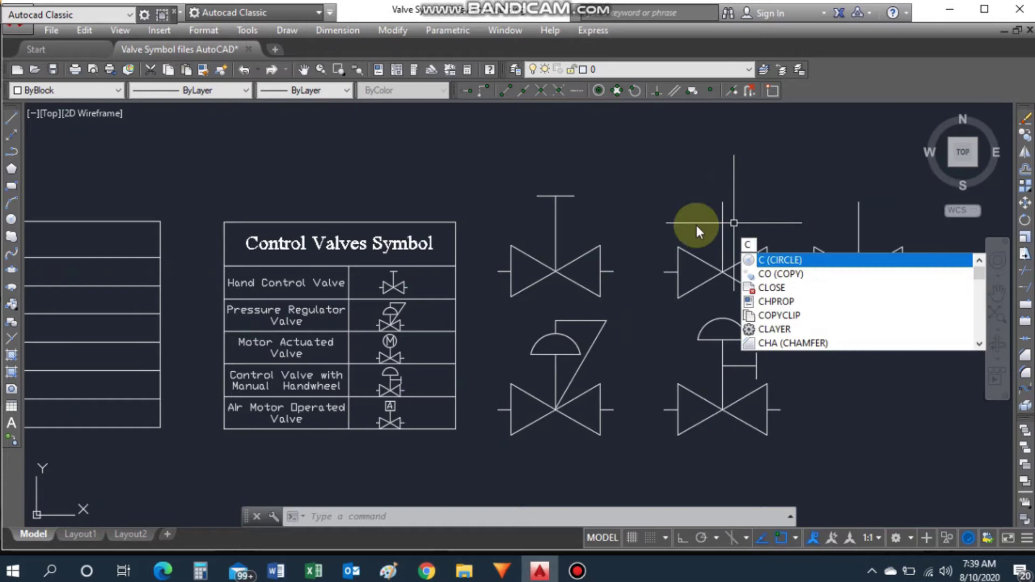
key("Return")
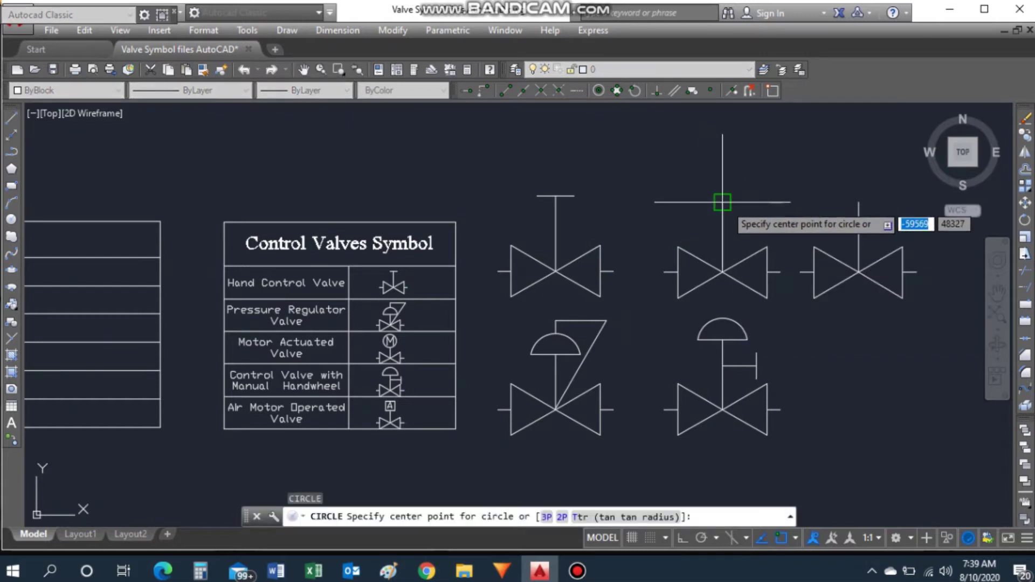
left_click(722, 203)
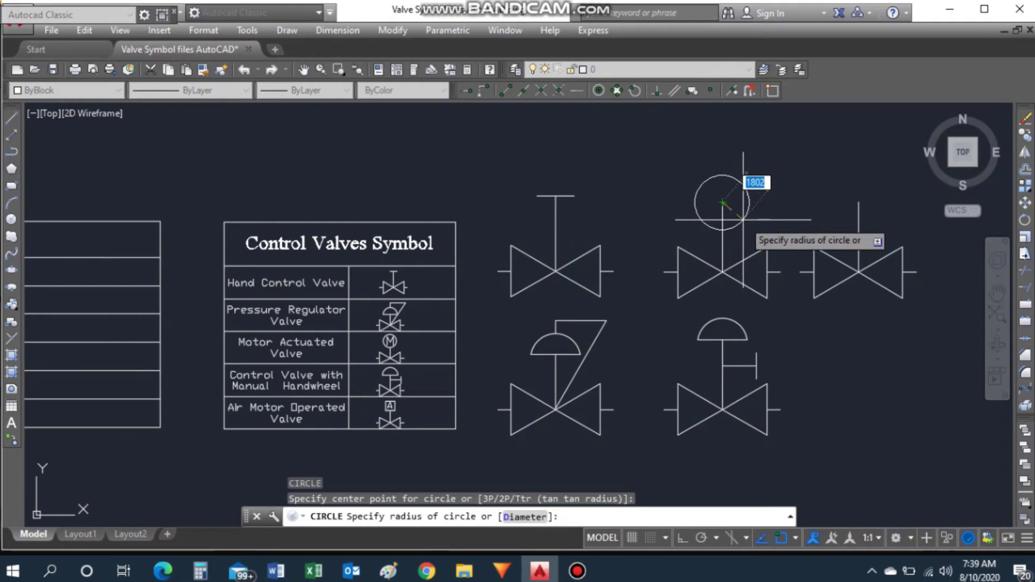
left_click(744, 219)
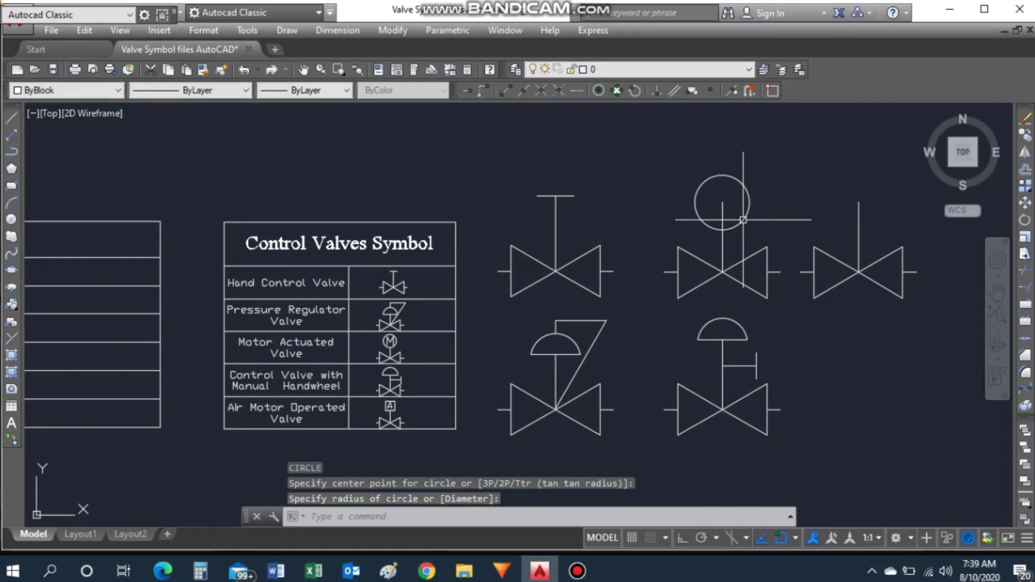
Step: Move the circle so its bottom quadrant sits on the stem top
left_click(729, 229)
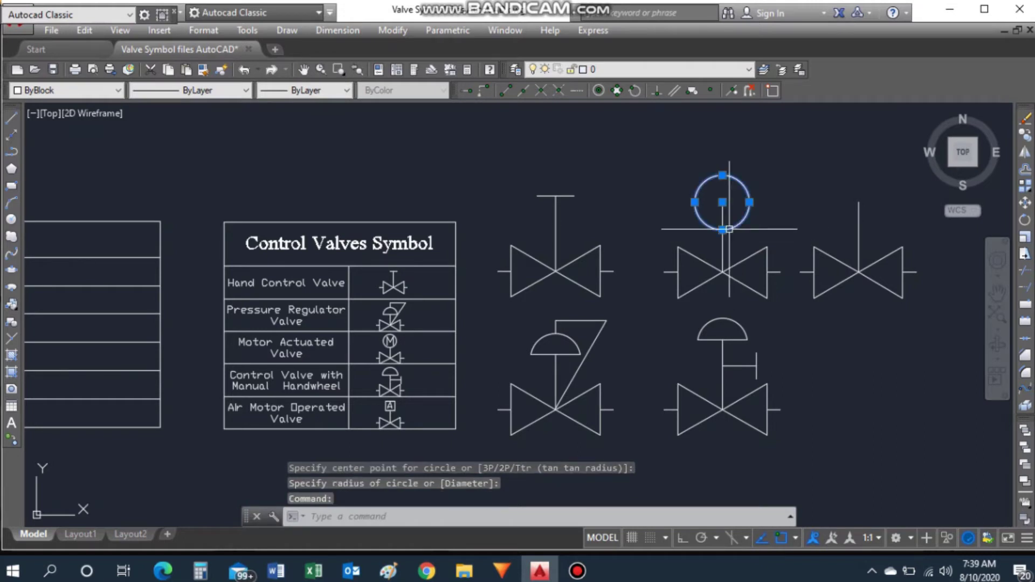
left_click(723, 203)
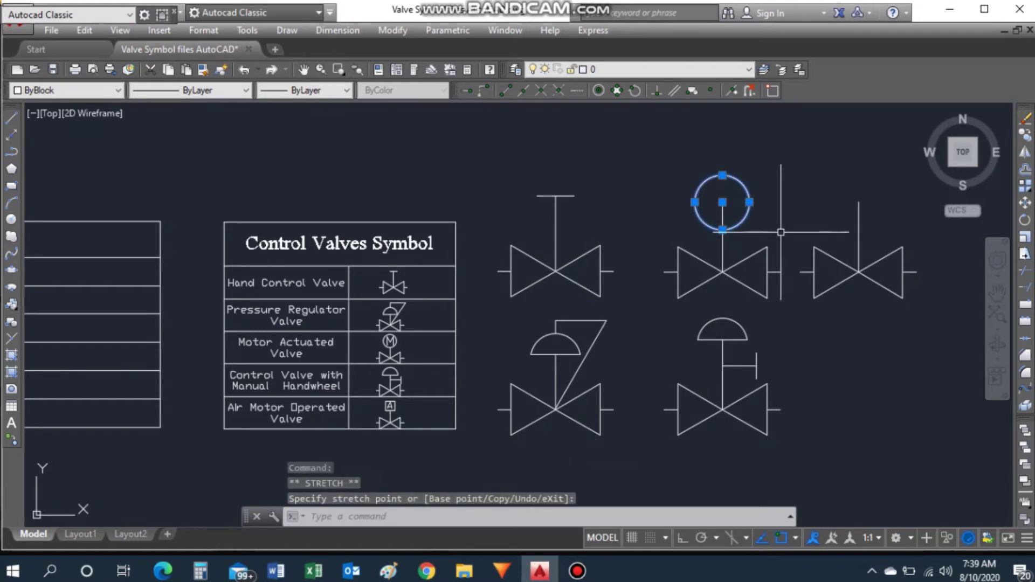
type("m")
key("Return")
left_click(722, 229)
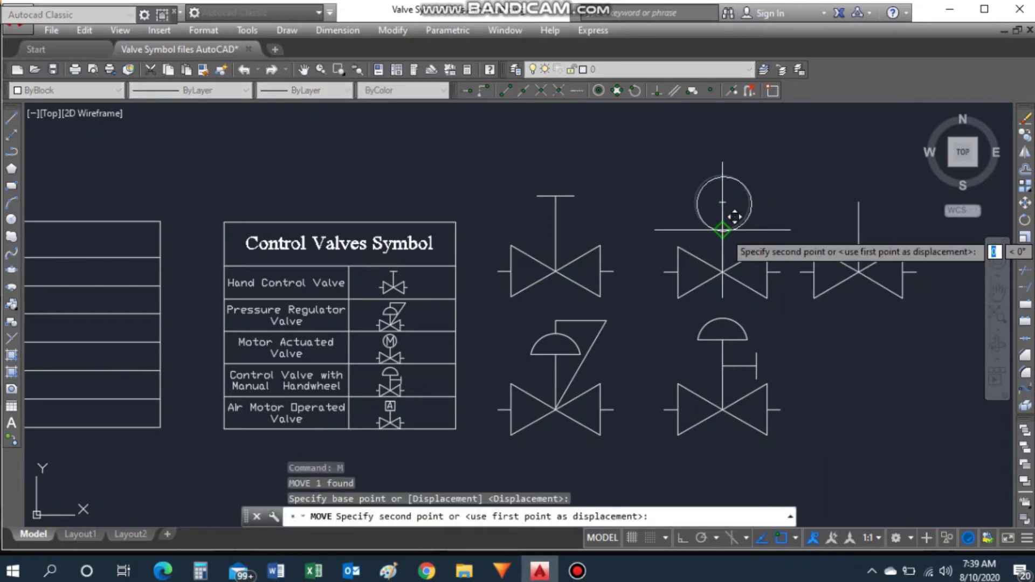
left_click(722, 202)
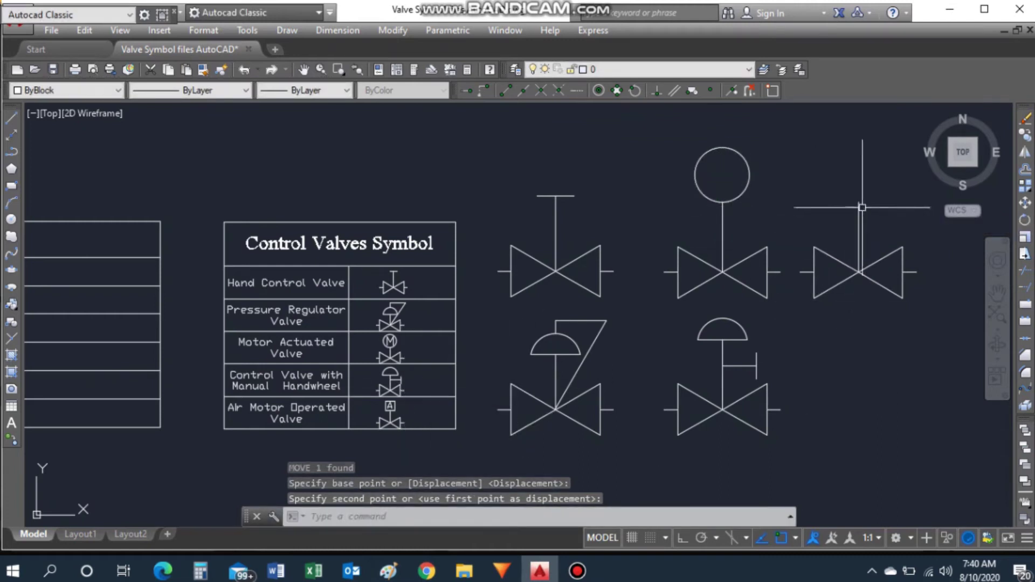
Step: Draw a small rectangle above the right-hand top-row valve
type("REC")
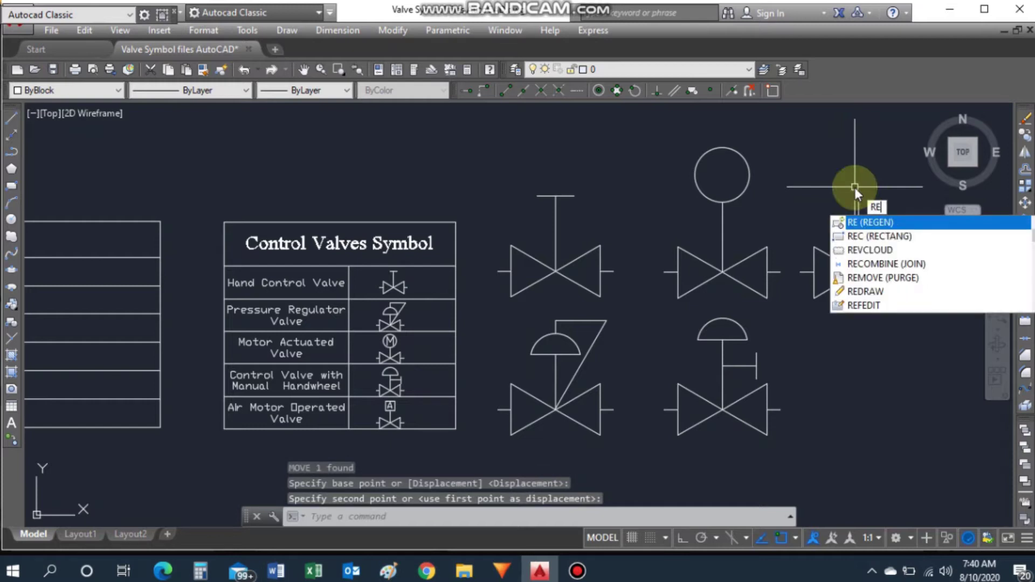
key("Return")
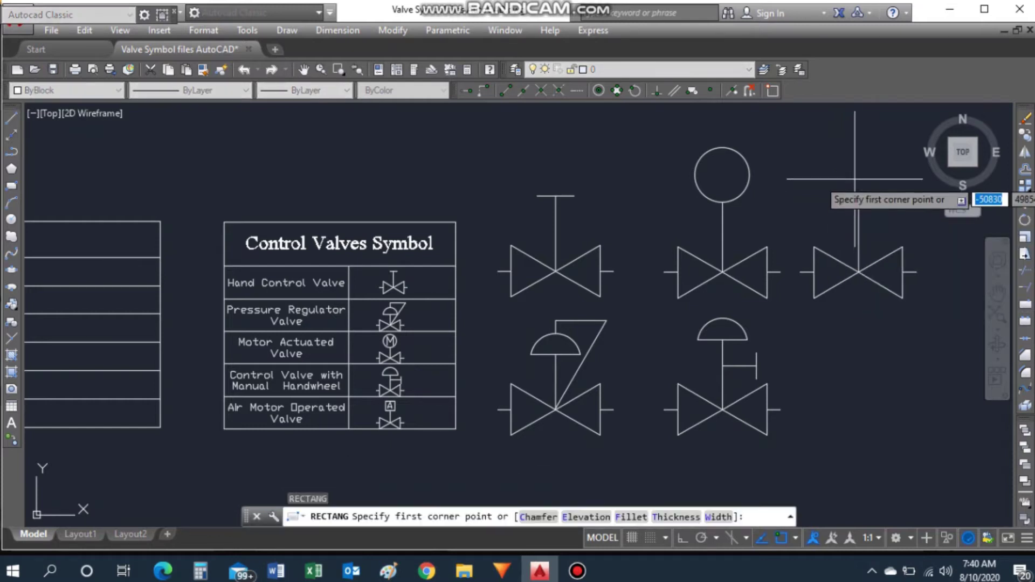
left_click(859, 203)
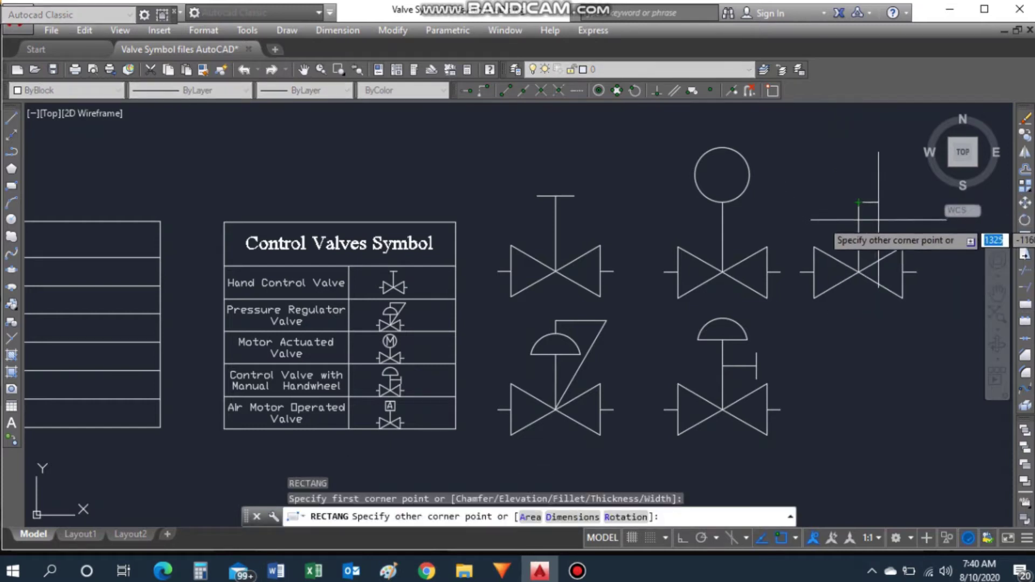
left_click(902, 235)
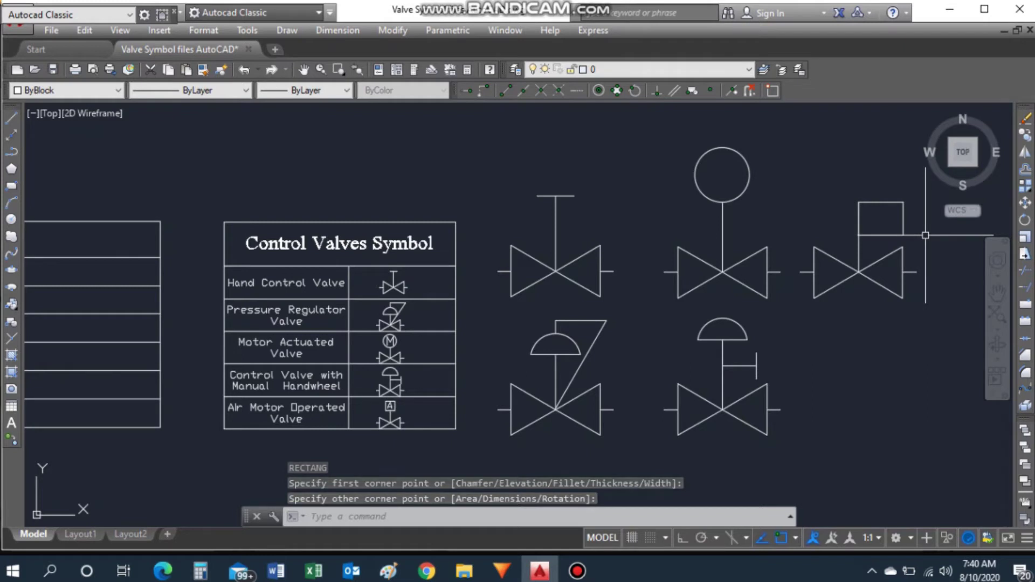
Step: Move the rectangle by its bottom midpoint toward the right valve's stem
type("m")
key("Return")
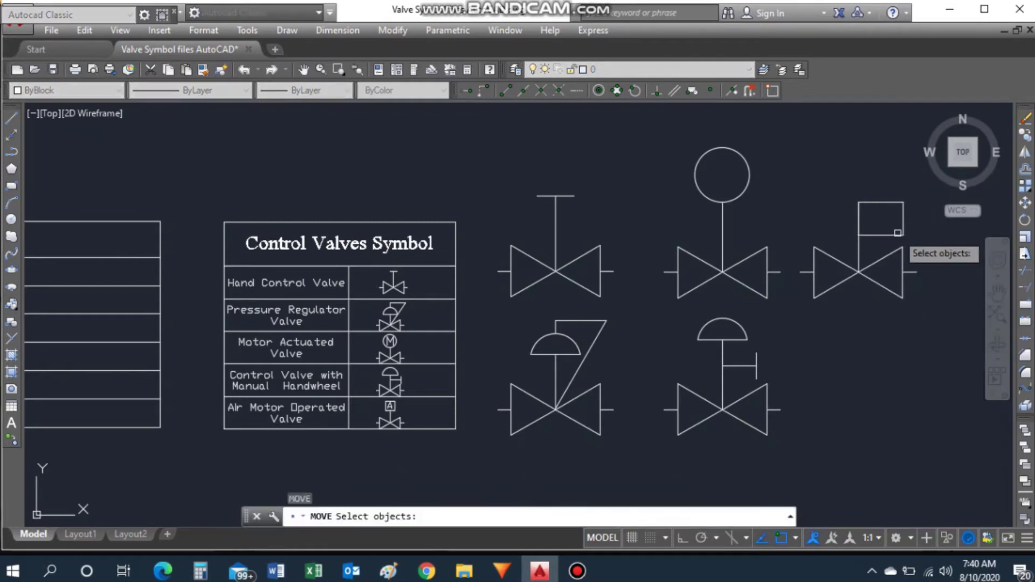
left_click(894, 235)
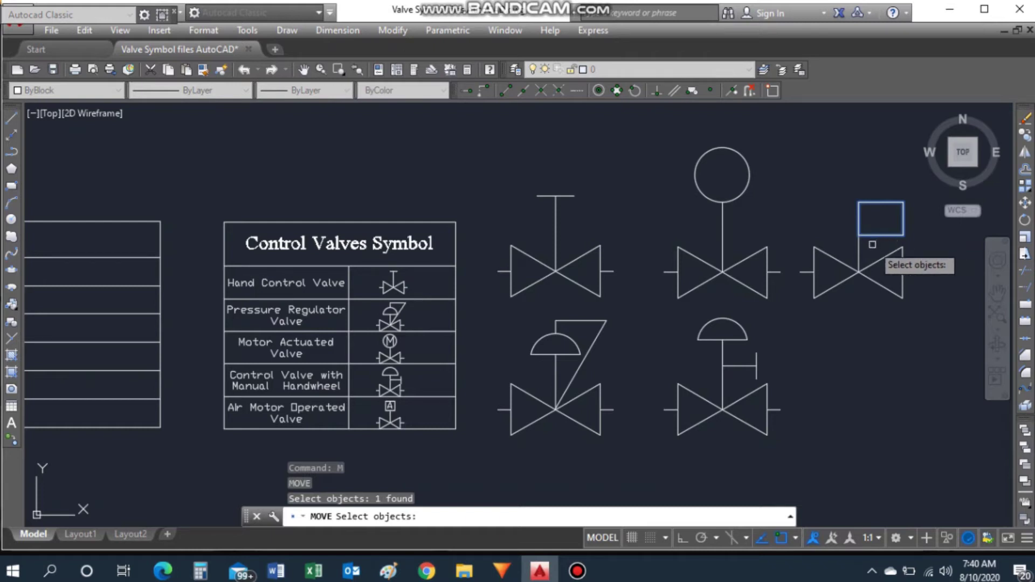
key("Return")
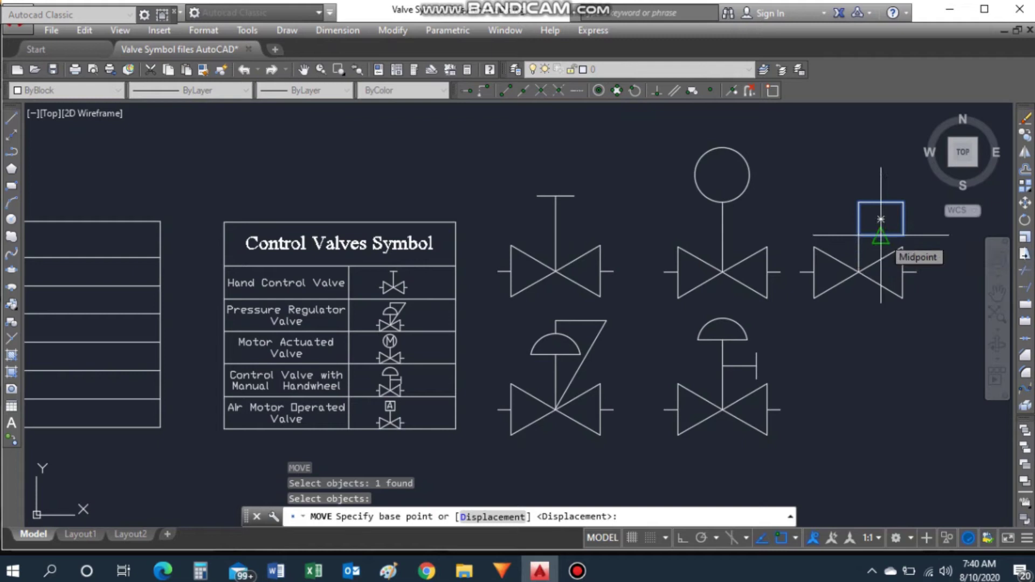
left_click(881, 235)
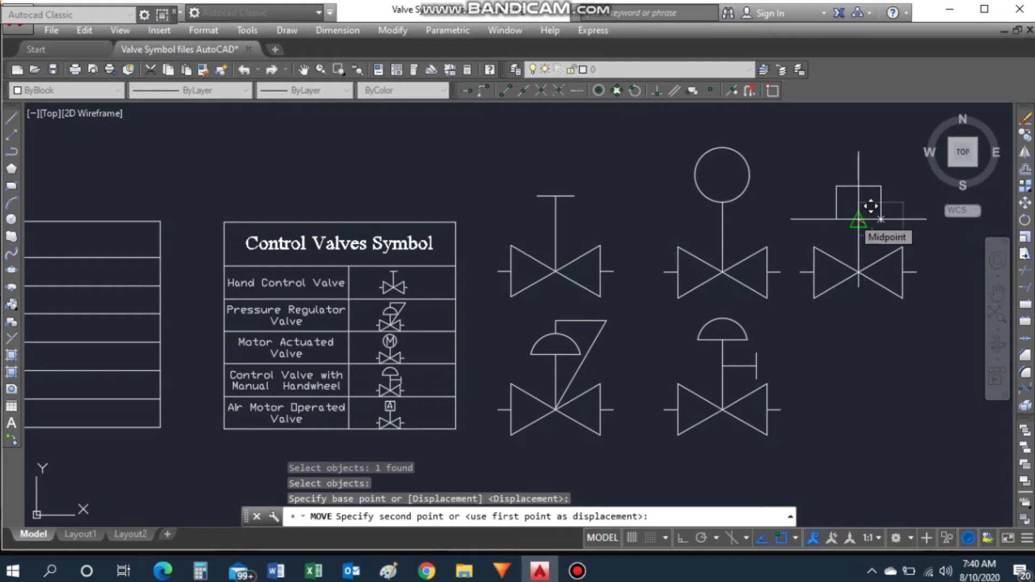
left_click(870, 206)
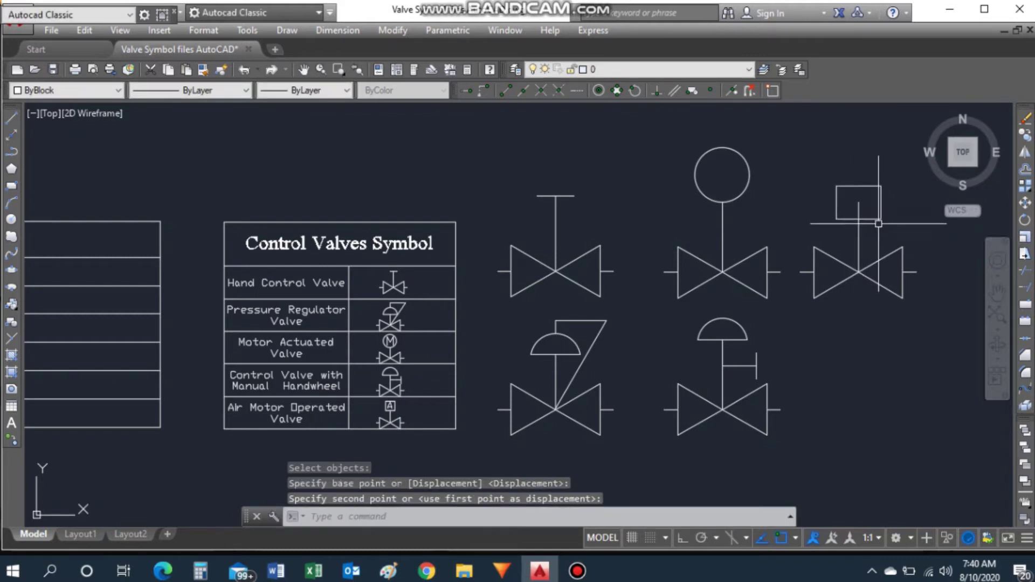
right_click(862, 220)
key("Escape")
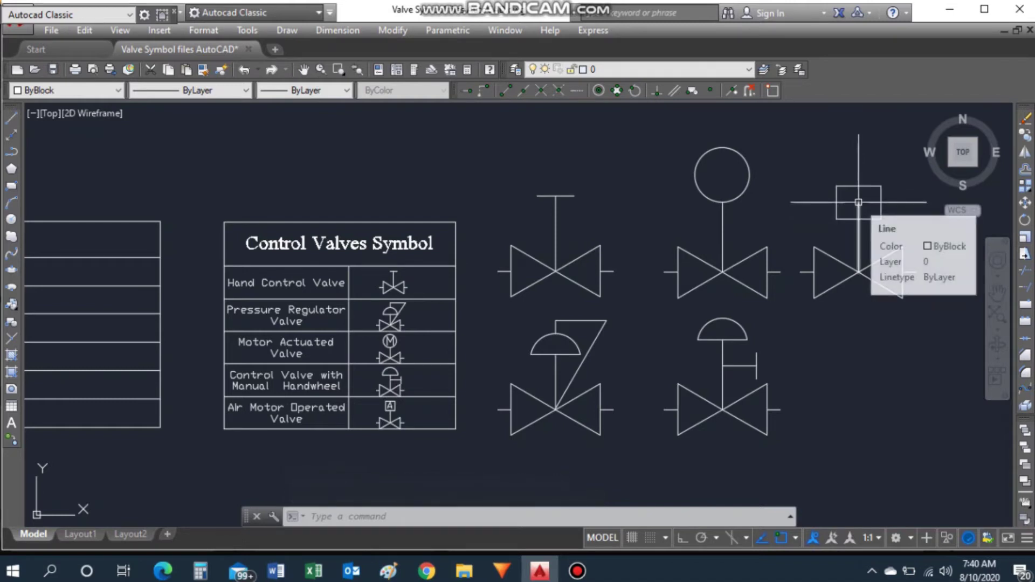
Step: Reposition the rectangle so it sits centred on the right valve's stem
type("m")
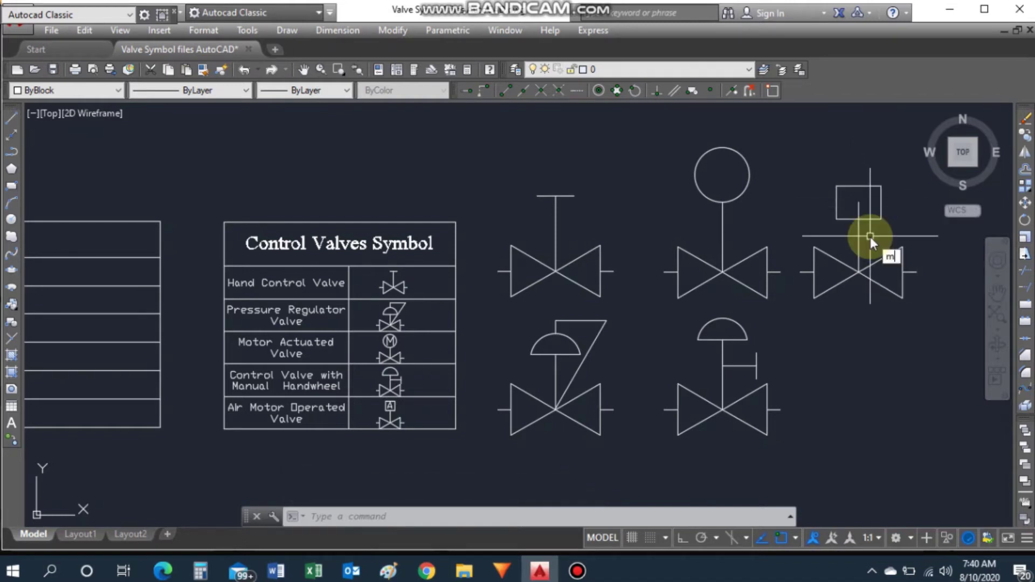
key("Return")
left_click(866, 222)
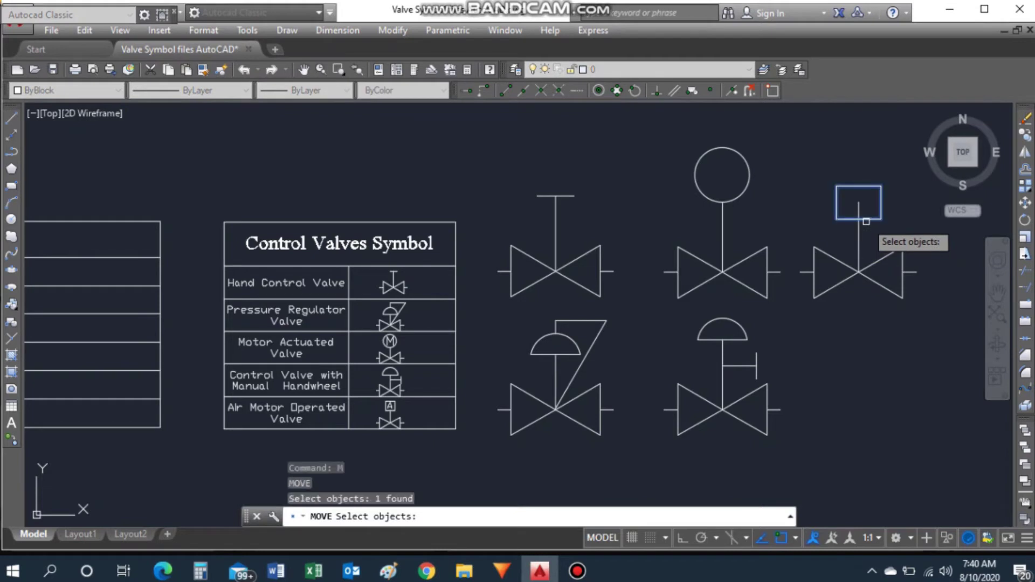
key("Return")
left_click(858, 219)
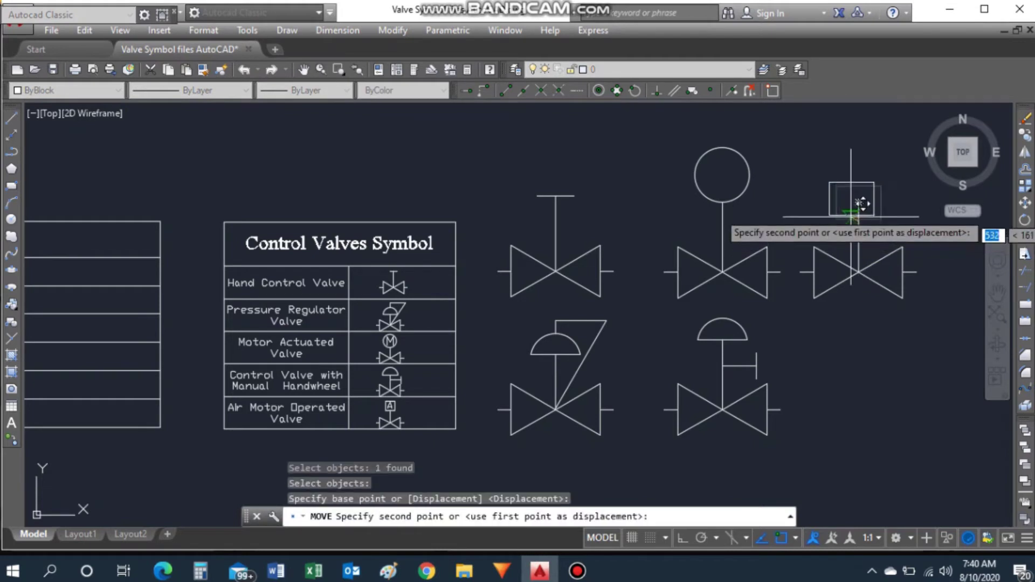
left_click(858, 203)
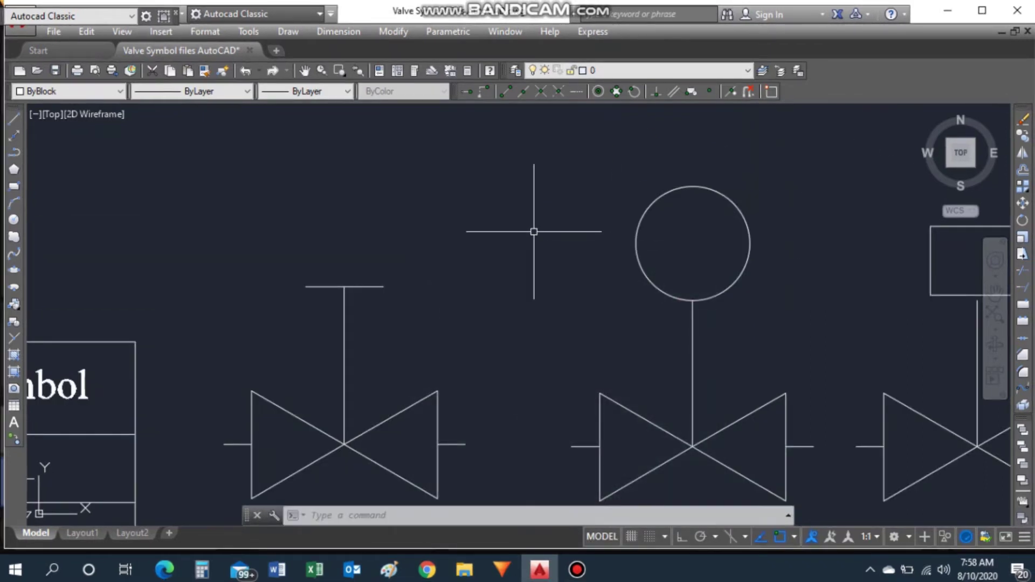
Step: Add single-line text 'M' at default height and 0° rotation
type("xt")
key("Return")
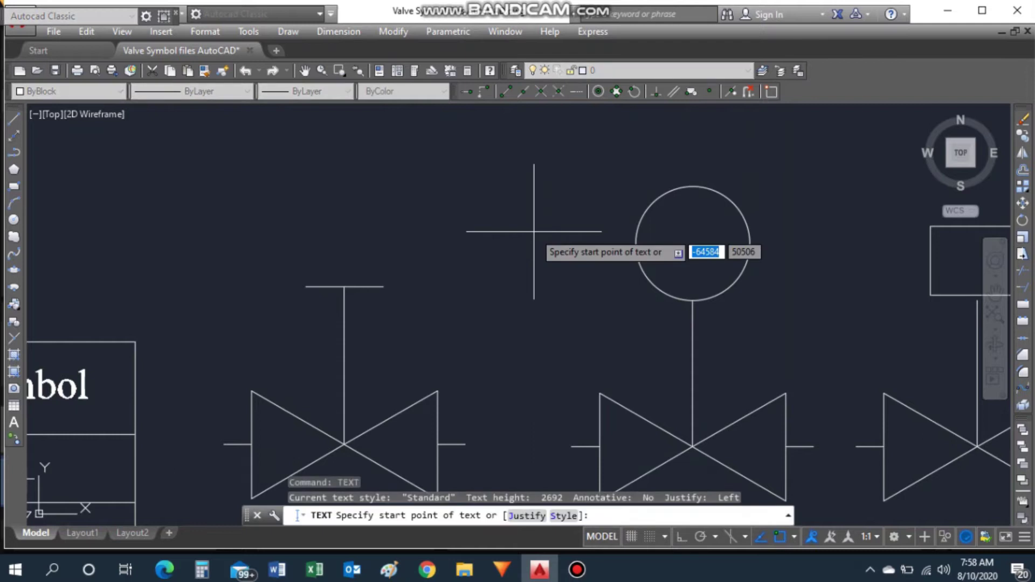
left_click(503, 203)
key("Return")
type("0")
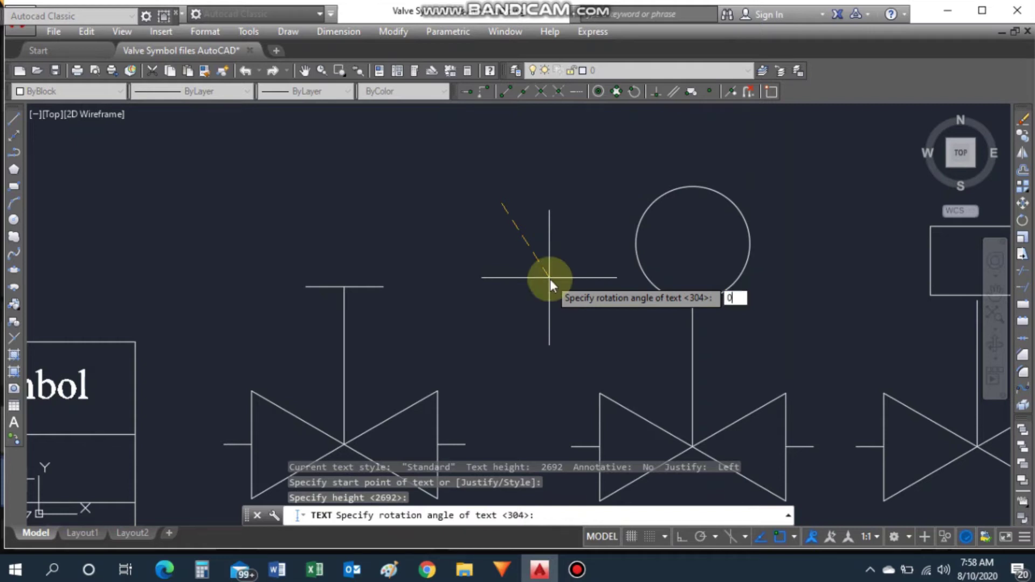
key("Return")
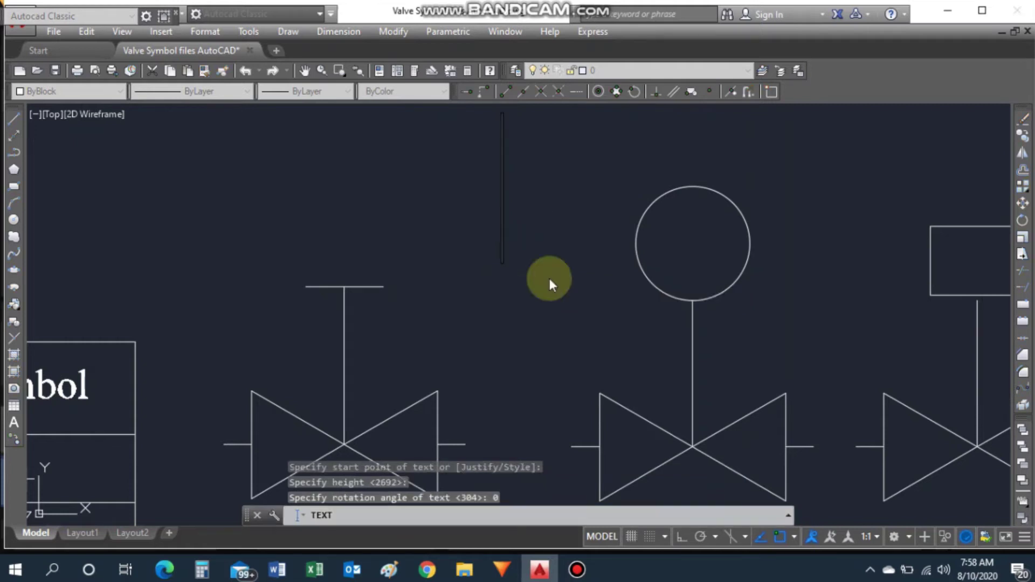
type("V")
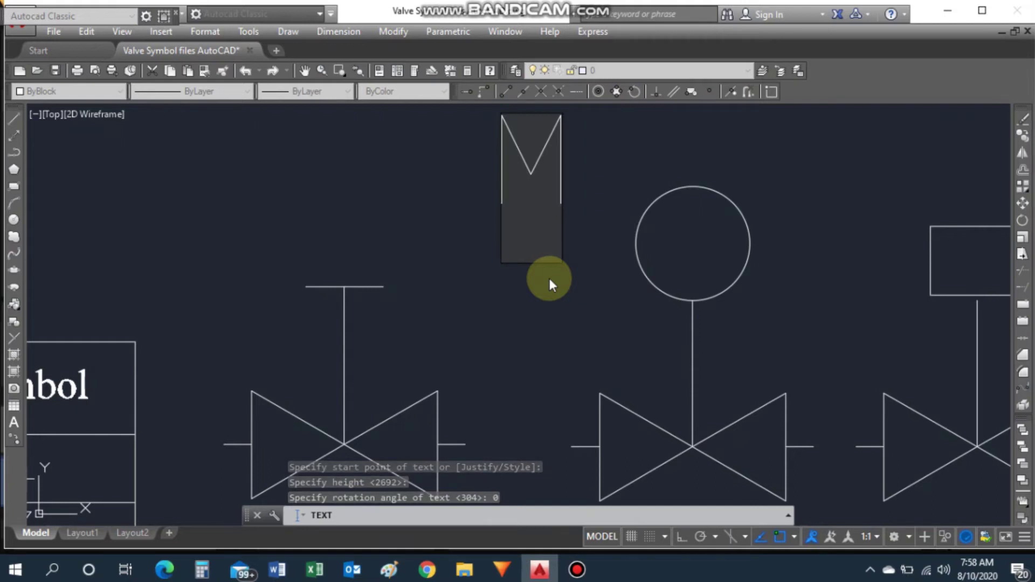
key("Return")
key("Return")
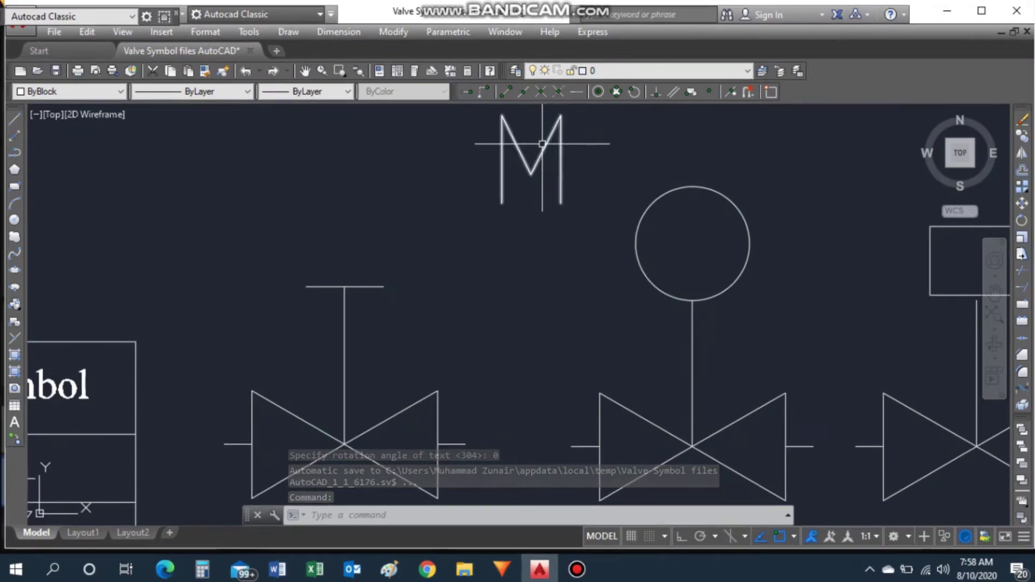
Step: Move the M inside the circle above the middle valve
type("m")
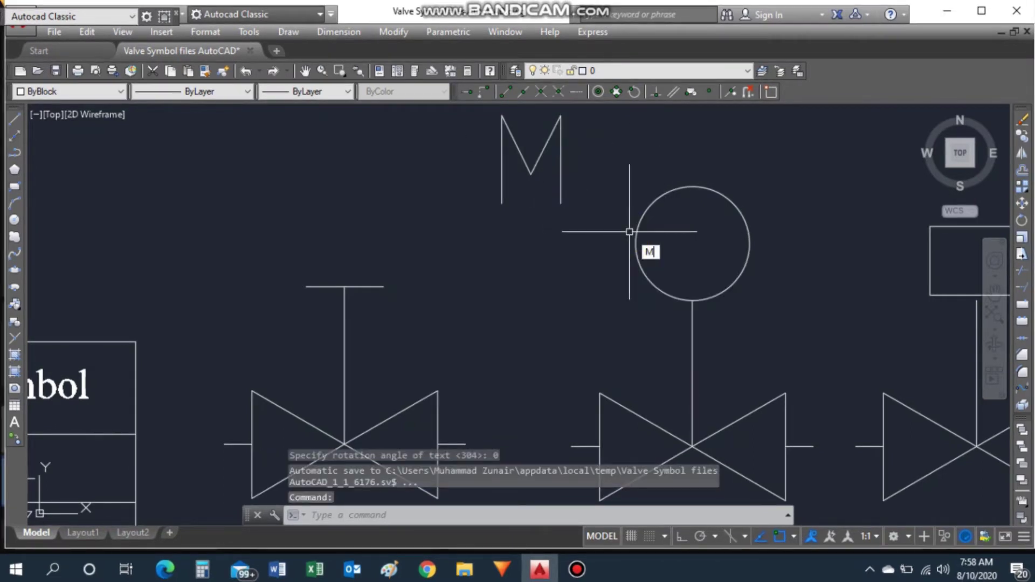
key("Return")
left_click(561, 165)
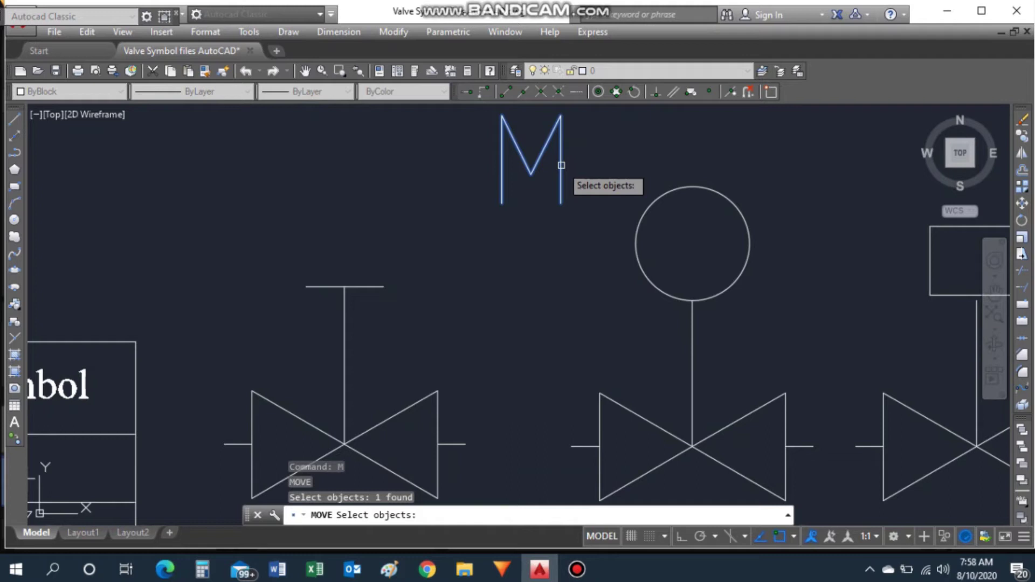
key("Return")
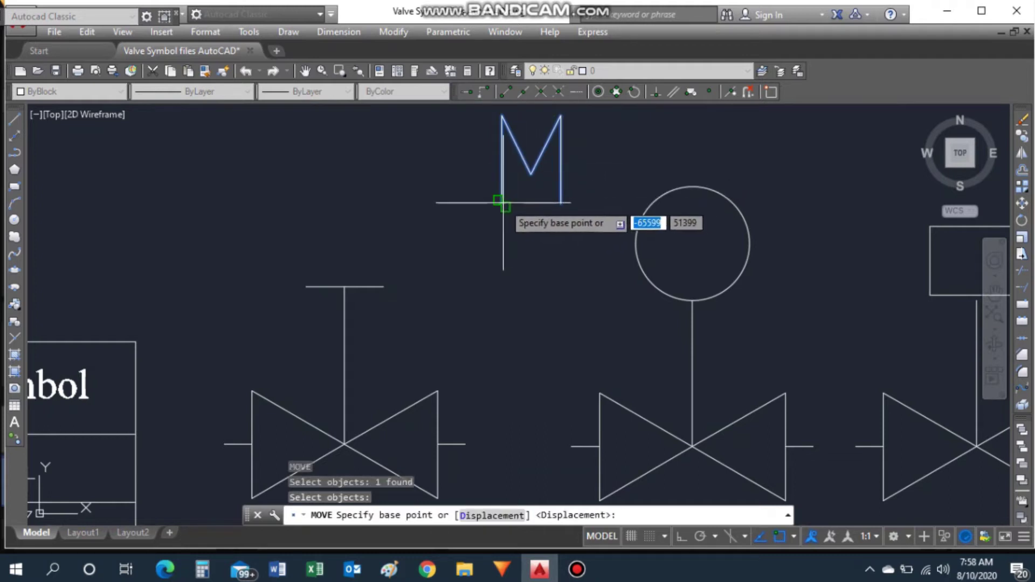
left_click(503, 203)
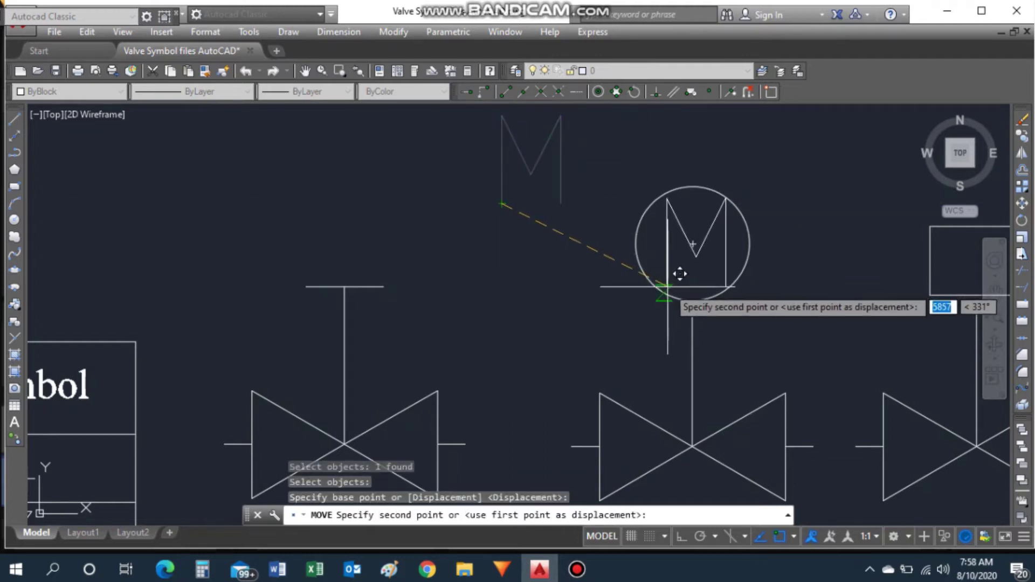
left_click(663, 288)
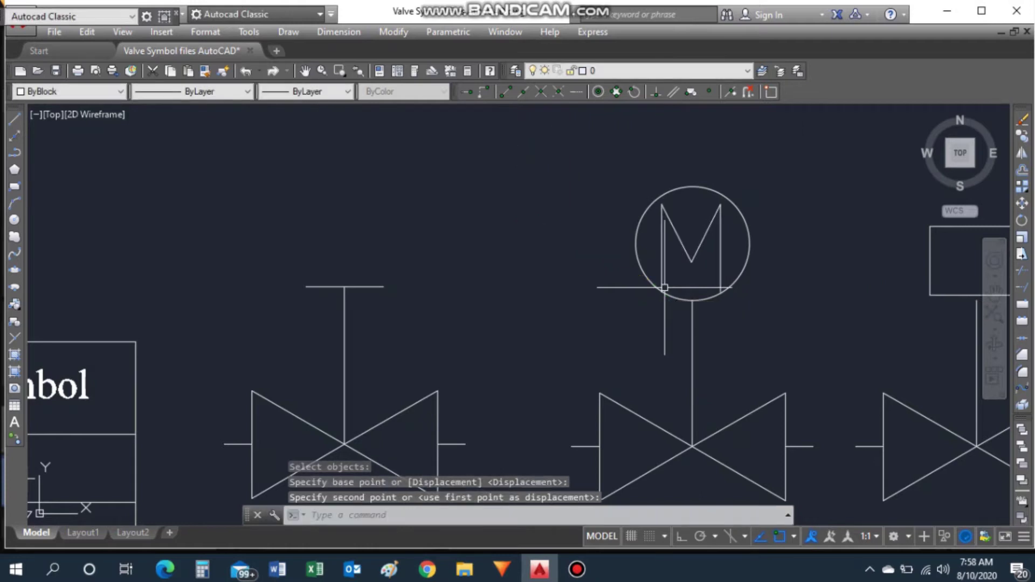
Step: Add single-line text 'A' above the right valve at height 2779, rotation 0
scroll(792, 322, "down", 5)
scroll(798, 321, "down", 1)
scroll(809, 442, "up", 3)
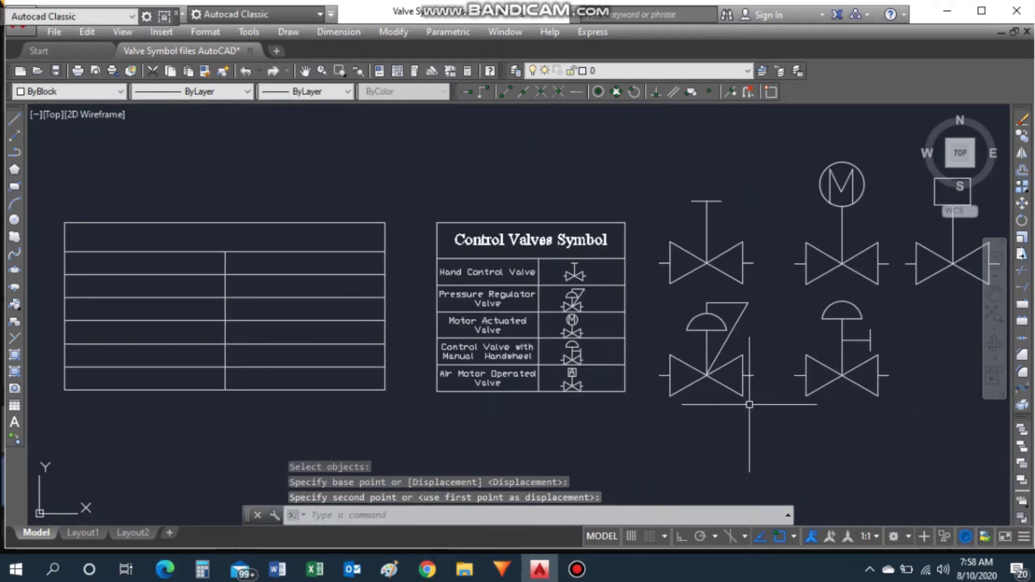
scroll(457, 388, "up", 2)
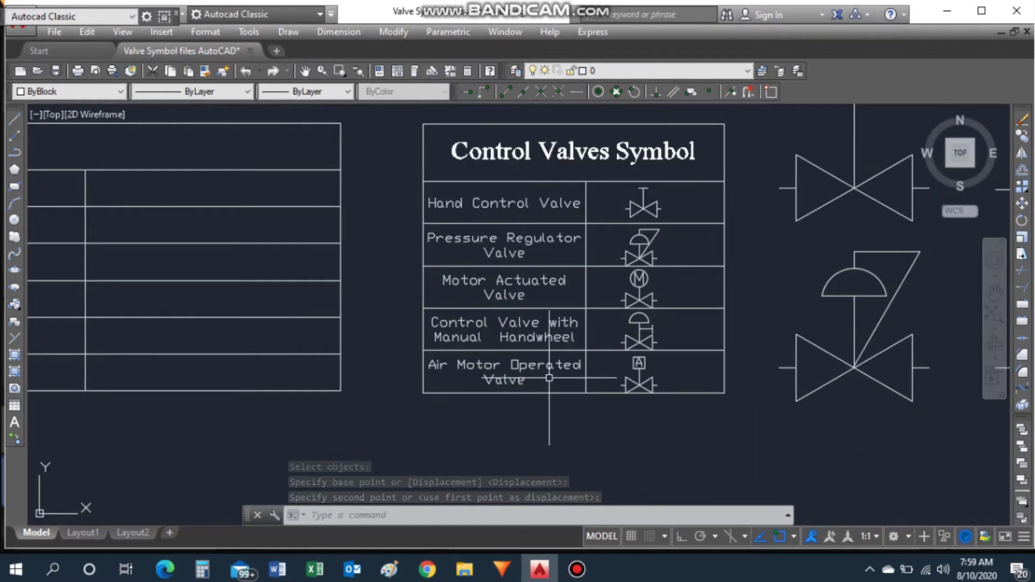
scroll(639, 364, "down", 4)
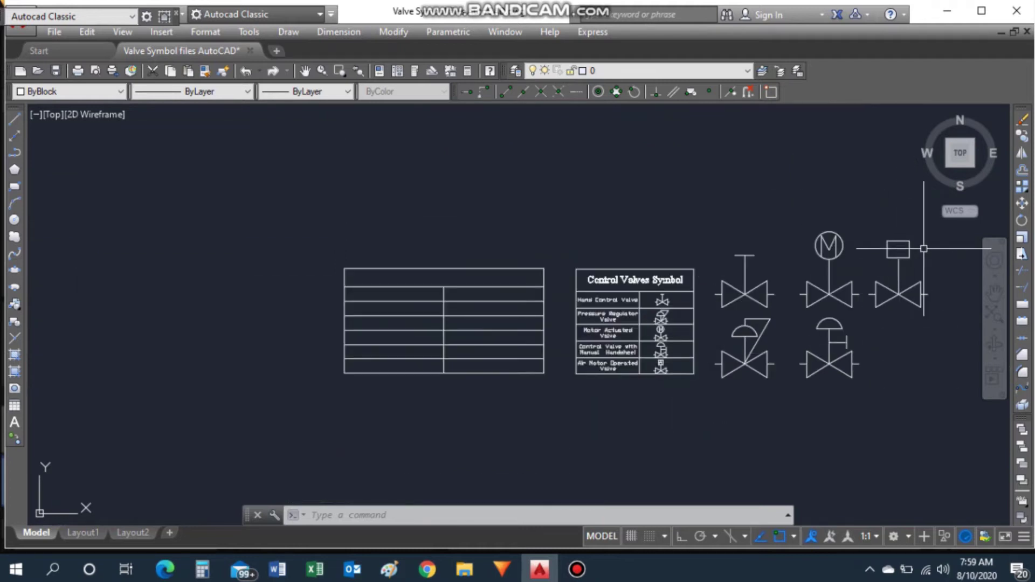
scroll(927, 248, "up", 2)
scroll(945, 251, "up", 2)
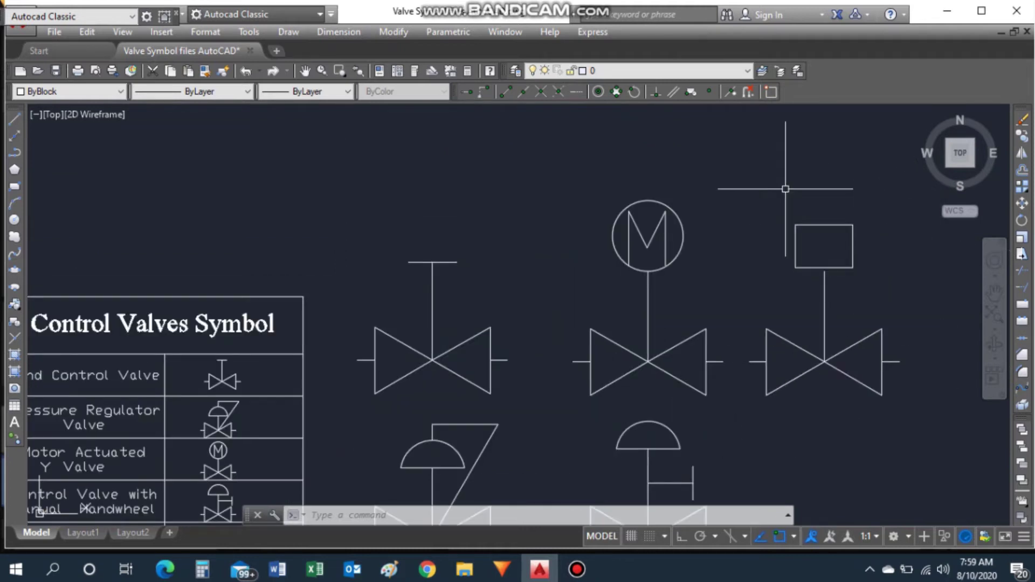
type("text")
key("Return")
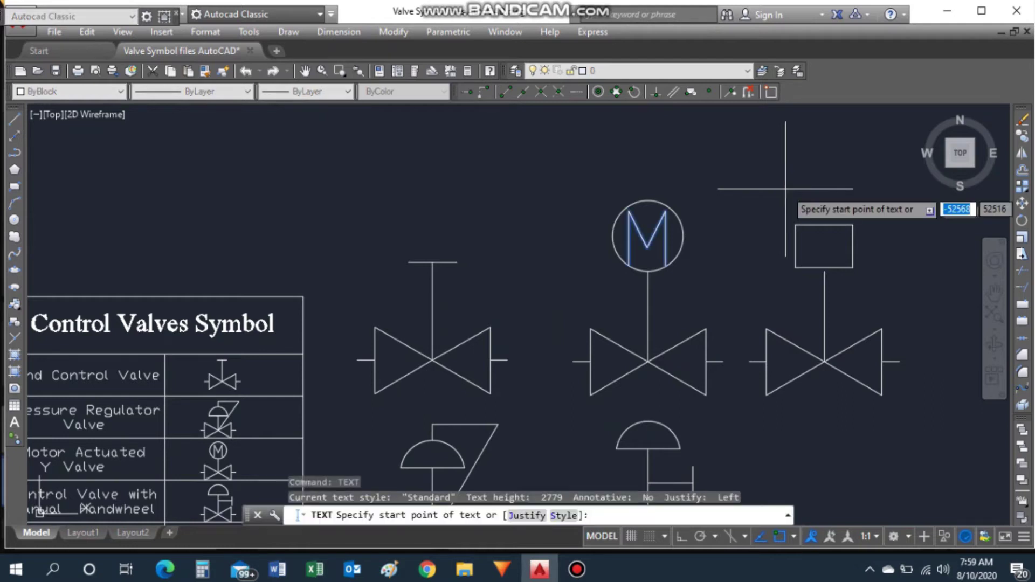
left_click(762, 138)
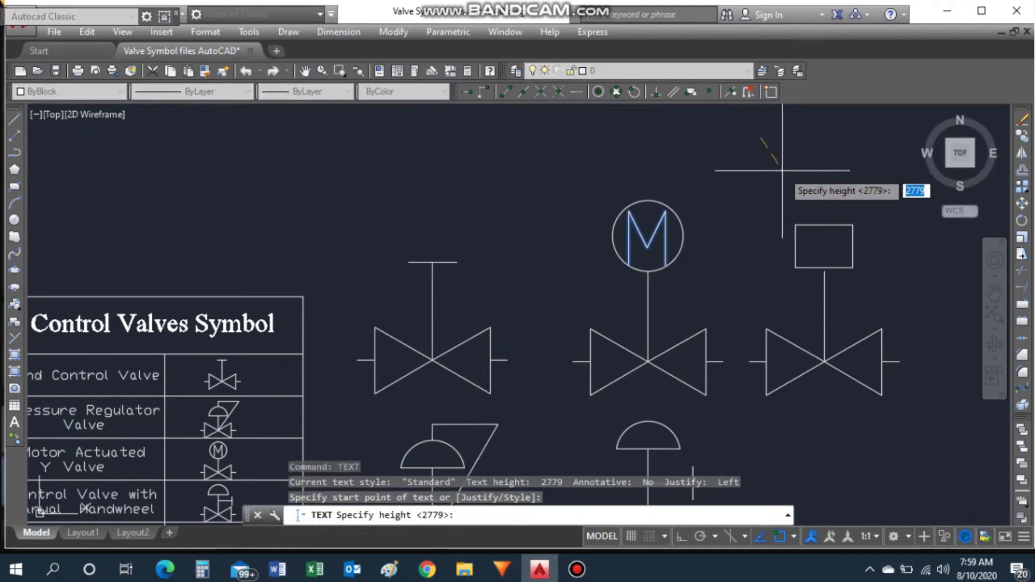
key("Return")
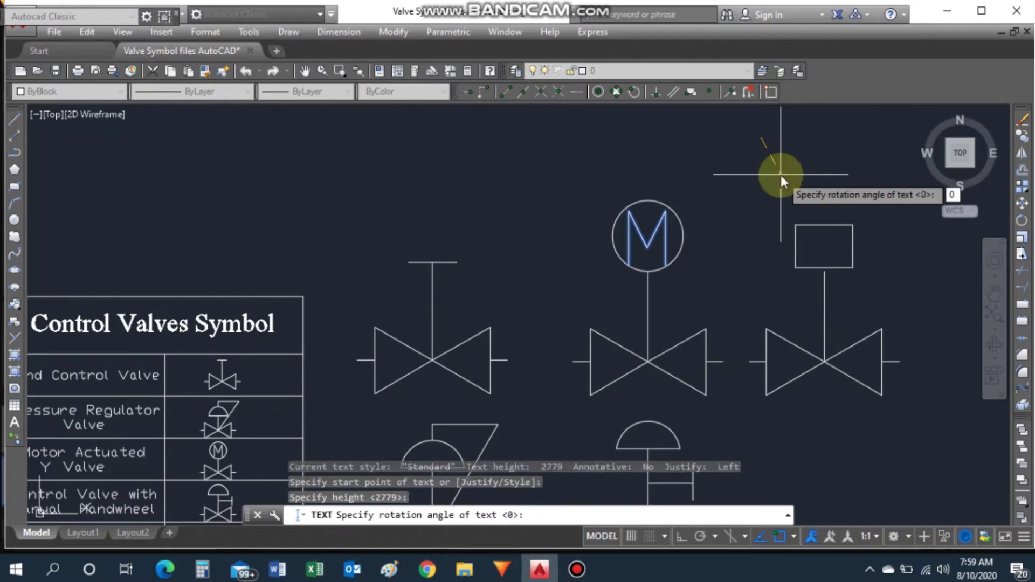
key("Return")
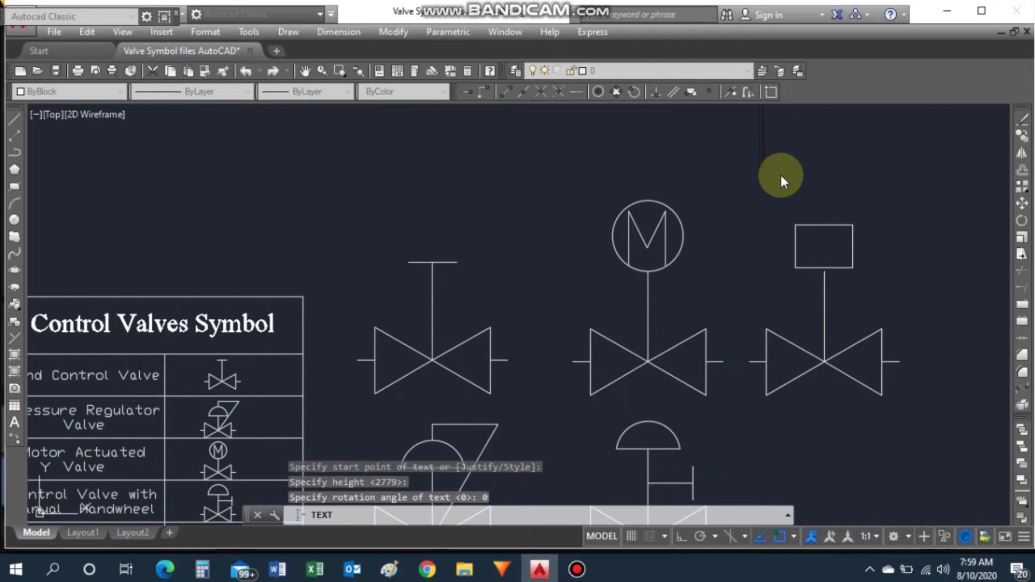
type("A")
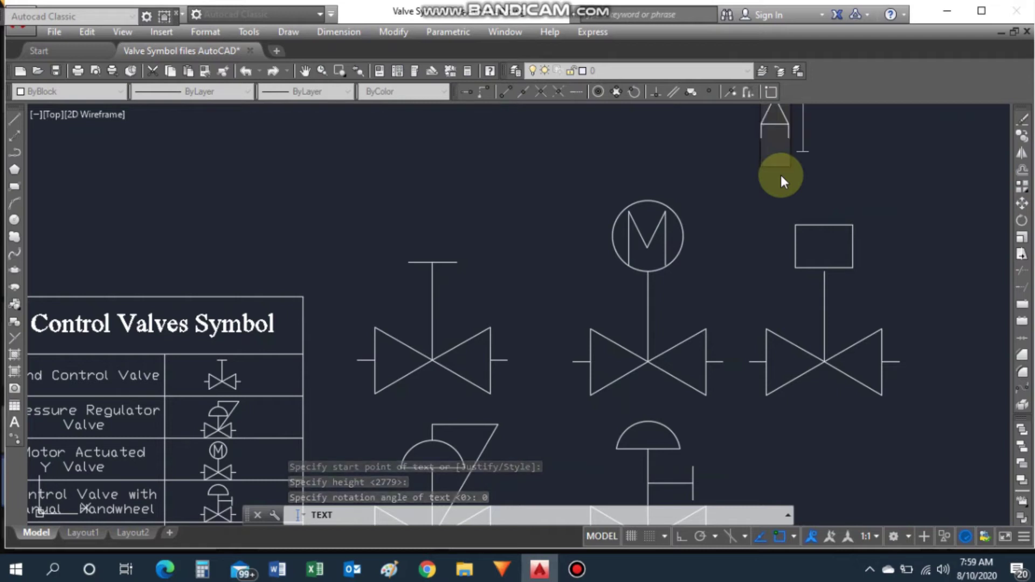
key("Return")
key("Return")
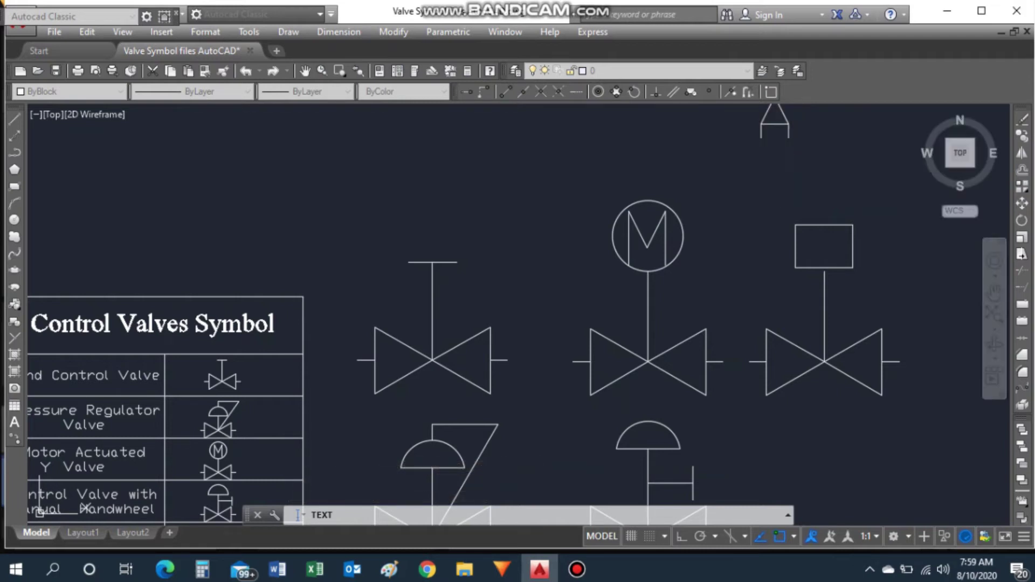
Step: Move the letter A into the rectangle above the right-hand valve
type("m")
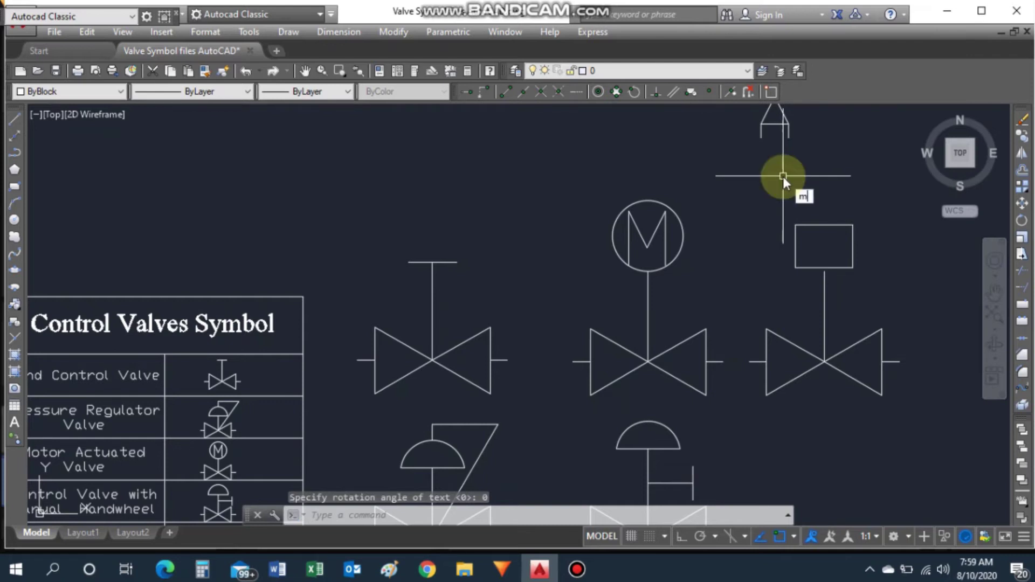
key("Return")
left_click(791, 130)
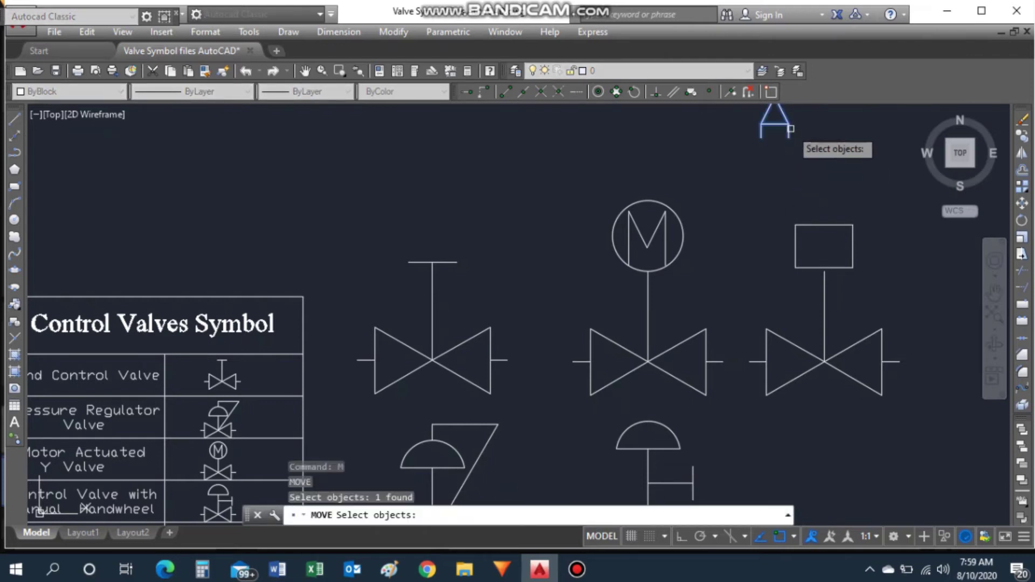
key("Return")
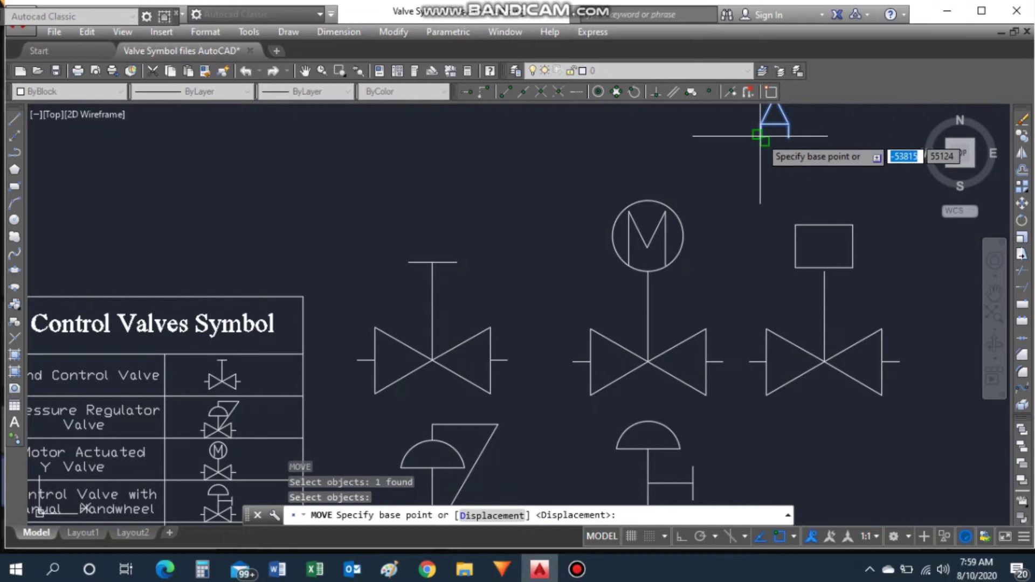
left_click(761, 138)
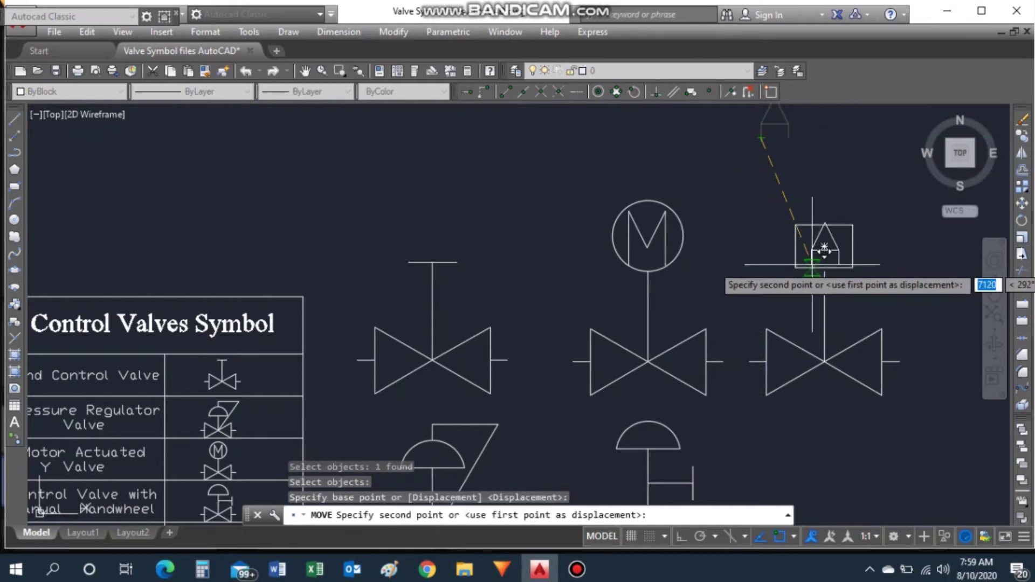
left_click(824, 249)
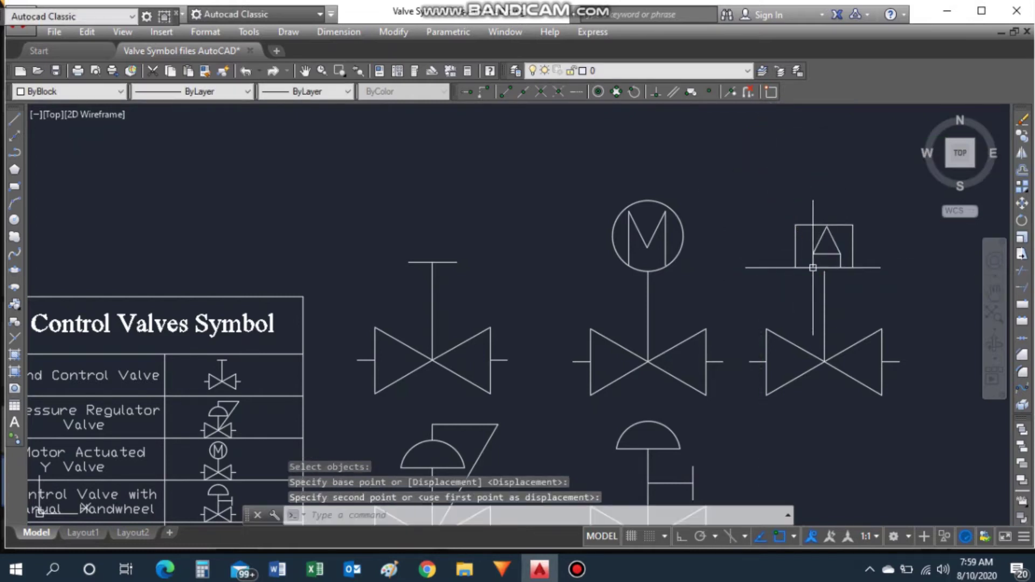
scroll(861, 254, "down", 4)
scroll(763, 322, "up", 2)
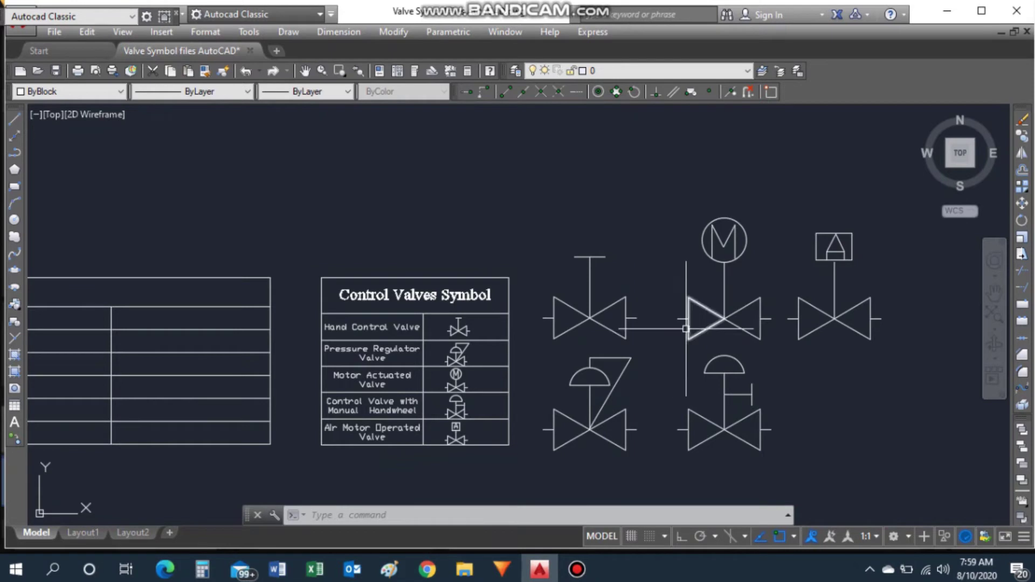
scroll(676, 335, "down", 2)
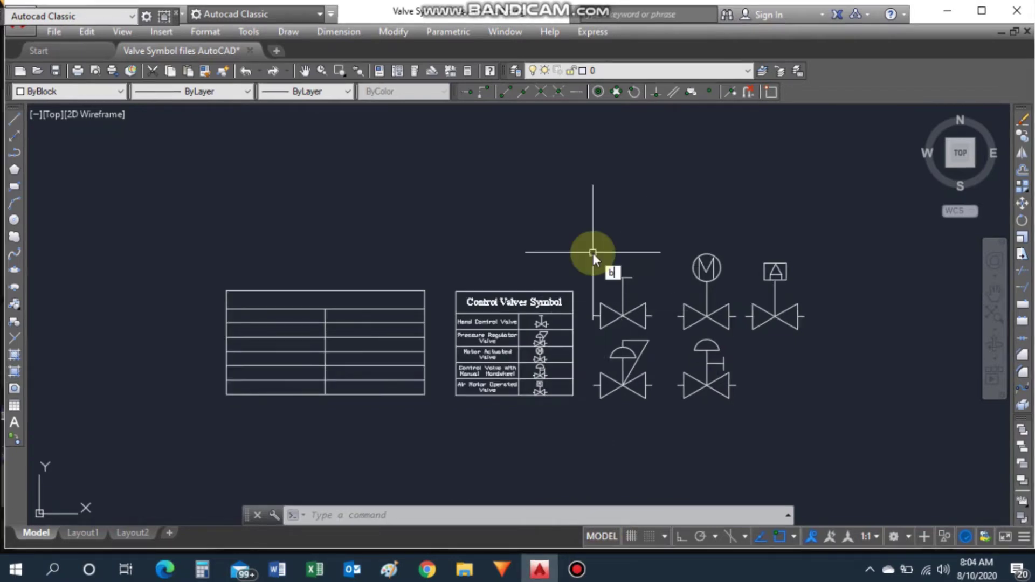
Step: Make the top-left valve's seven objects into block 'hand wheel valve'
key("Return")
type("hand wheel valve")
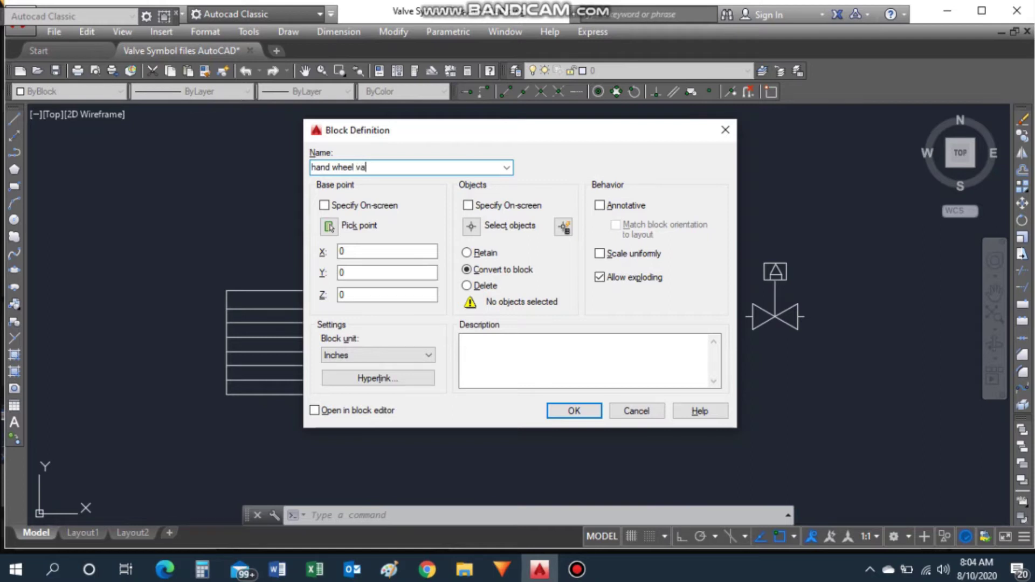
left_click(472, 229)
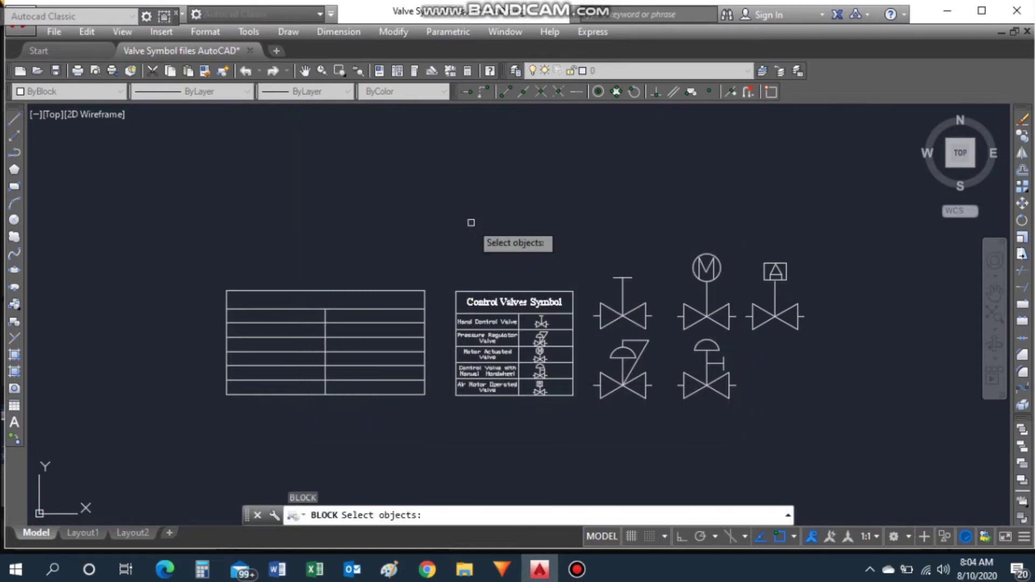
left_click(584, 259)
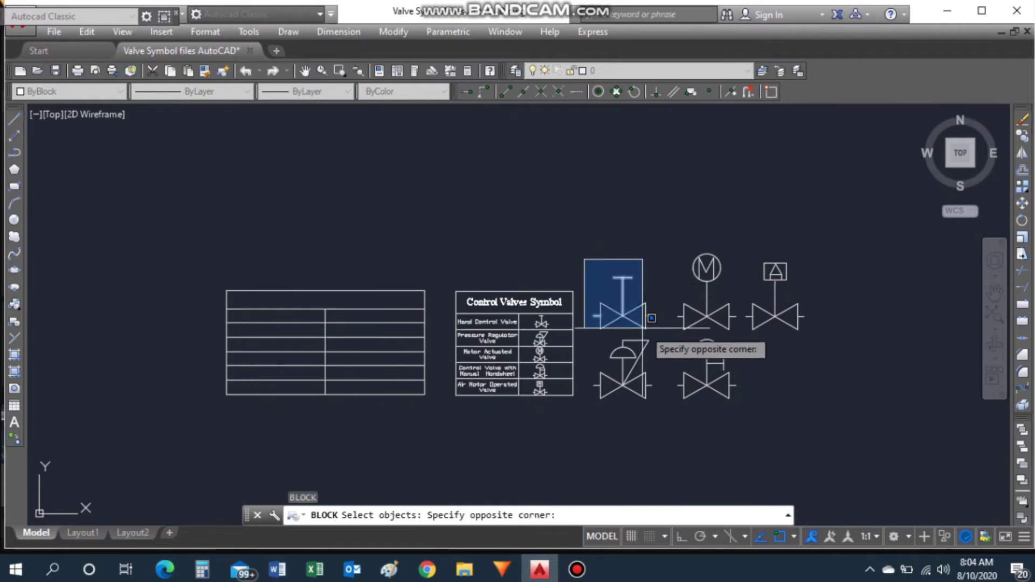
left_click(662, 334)
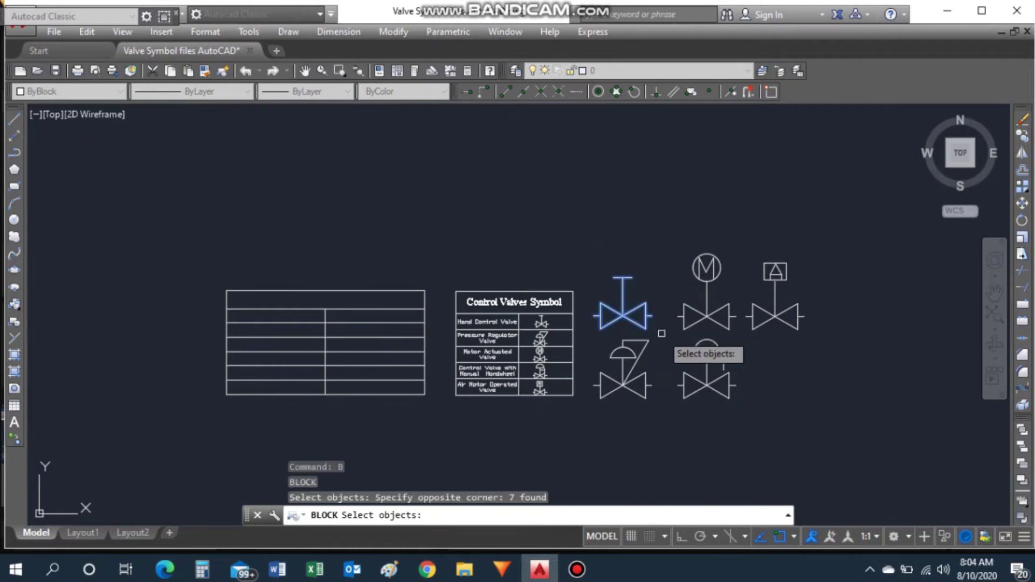
key("Return")
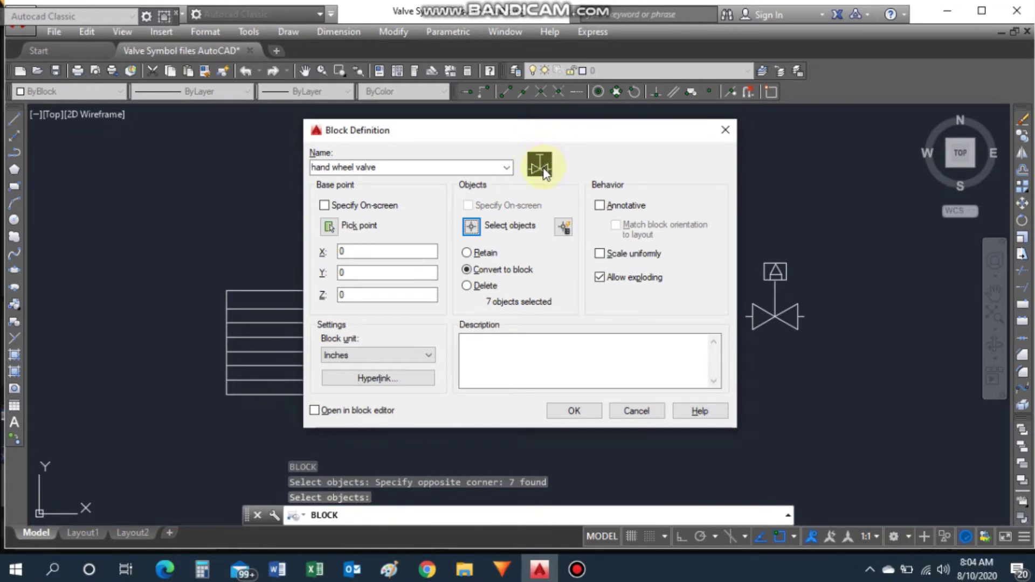
left_click(572, 415)
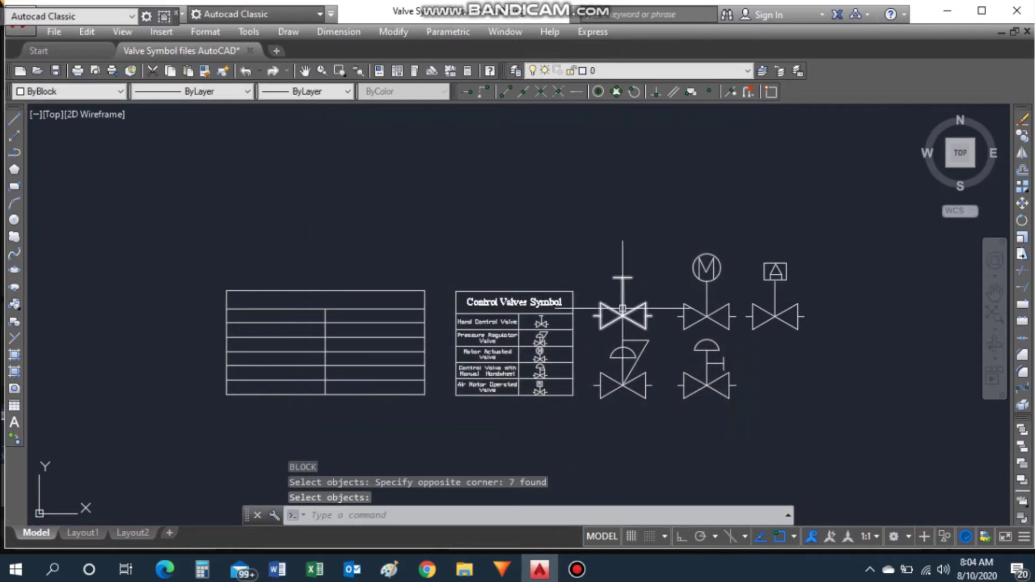
scroll(649, 323, "up", 2)
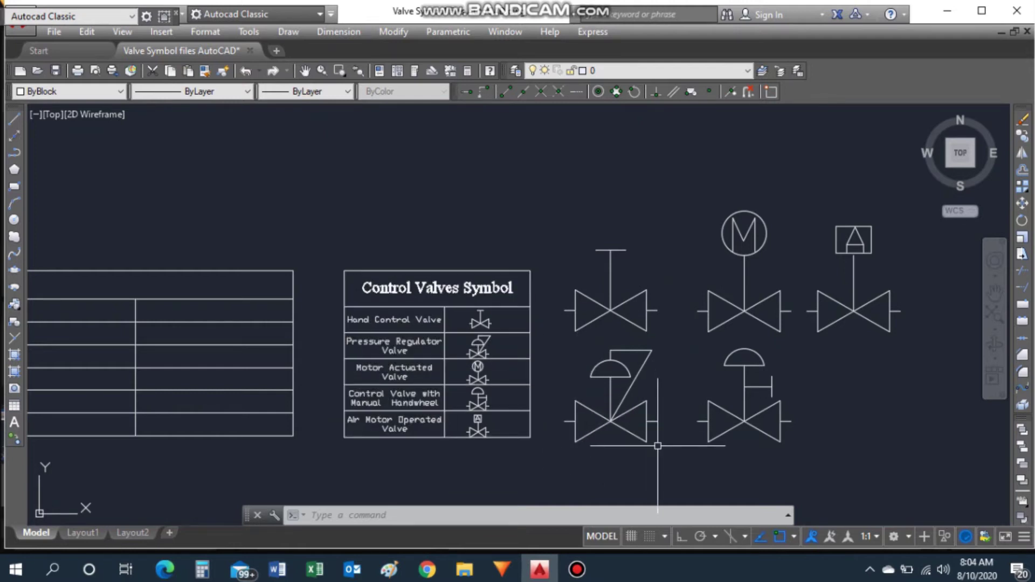
type("b")
Step: Make the lower-left valve's 11 objects into block 'Pressure Regulator valve'
key("Return")
type("Pressure Regulator valve")
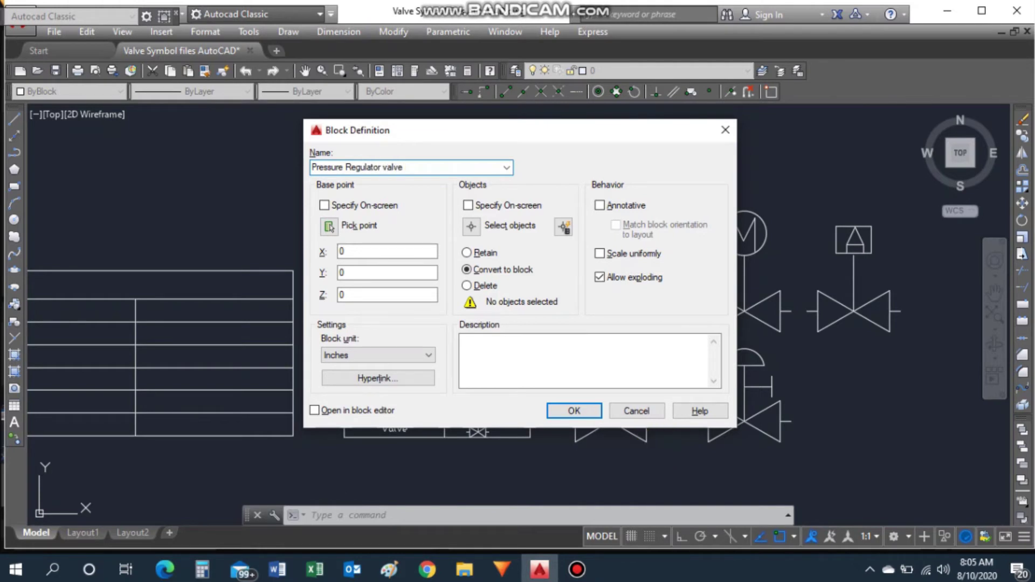
left_click(481, 232)
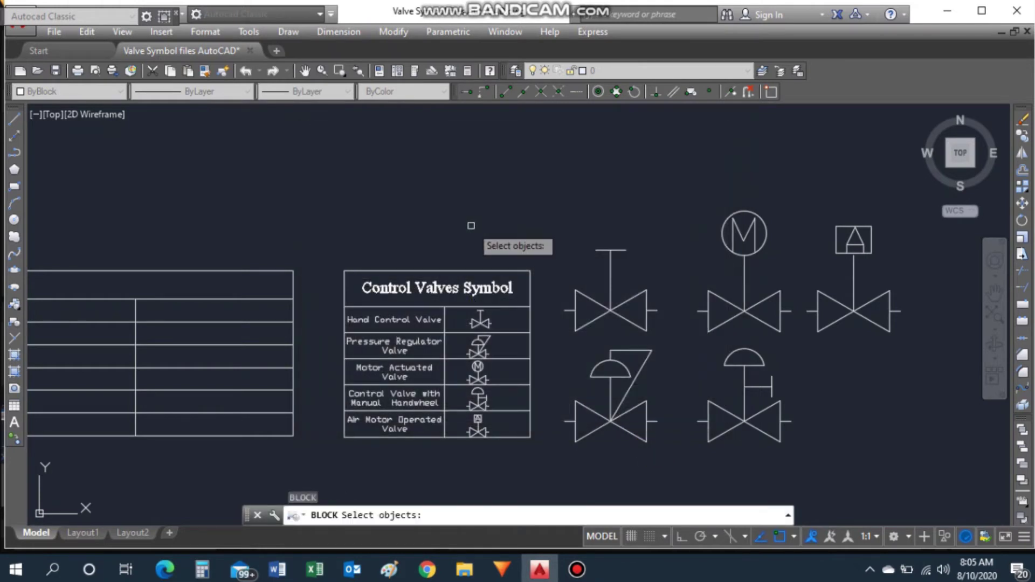
left_click(660, 466)
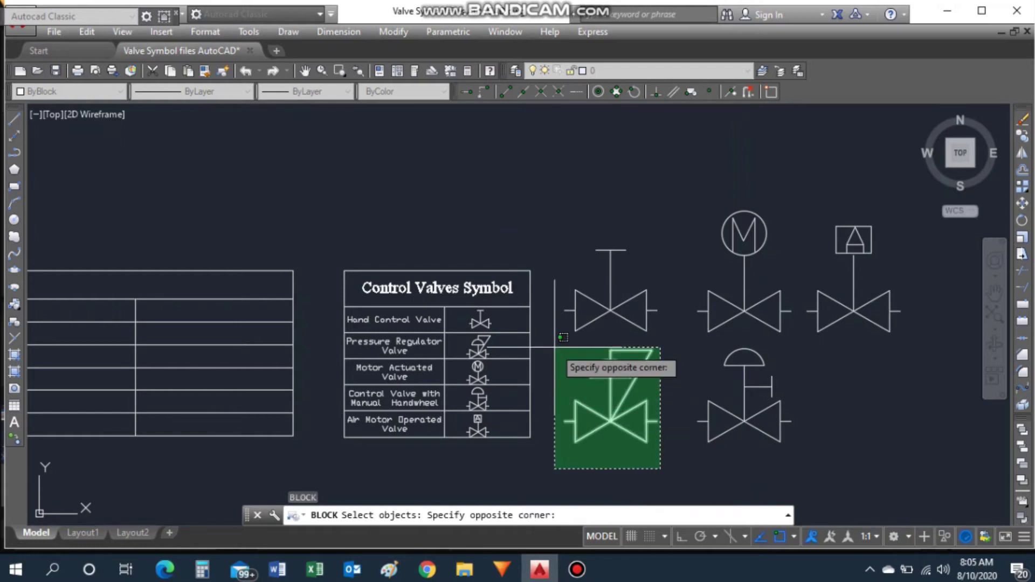
left_click(550, 343)
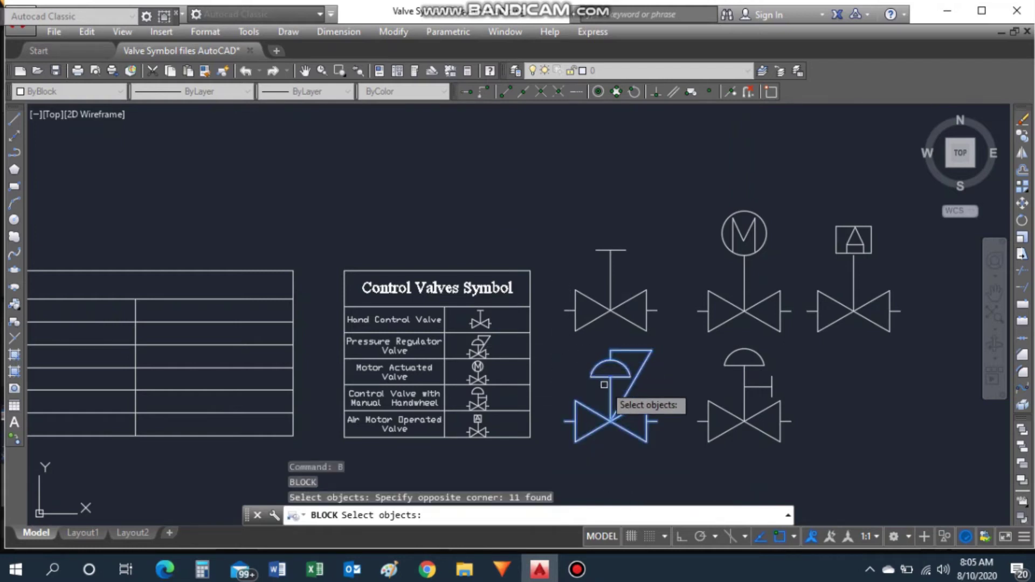
key("Return")
left_click(564, 407)
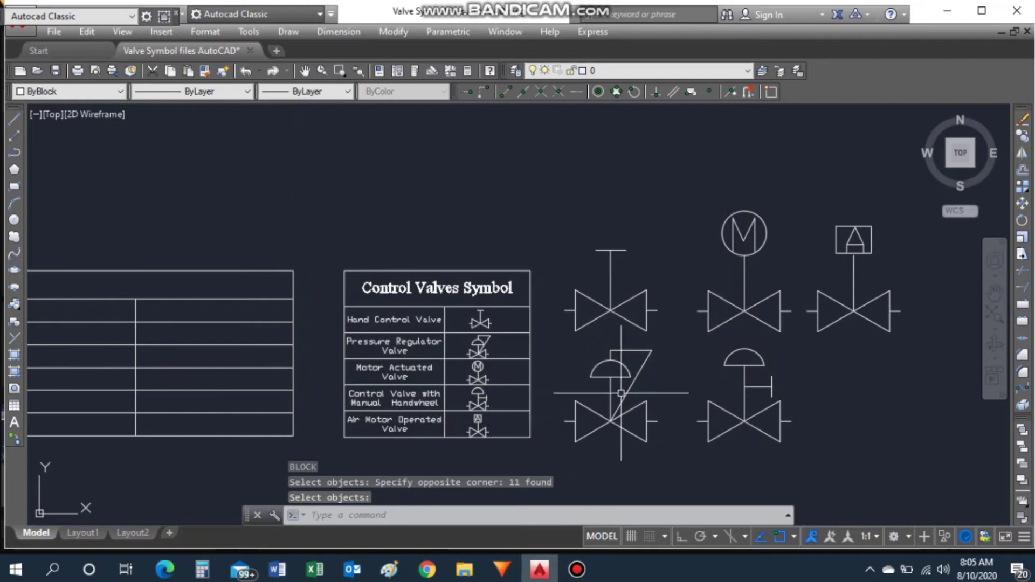
scroll(628, 436, "down", 3)
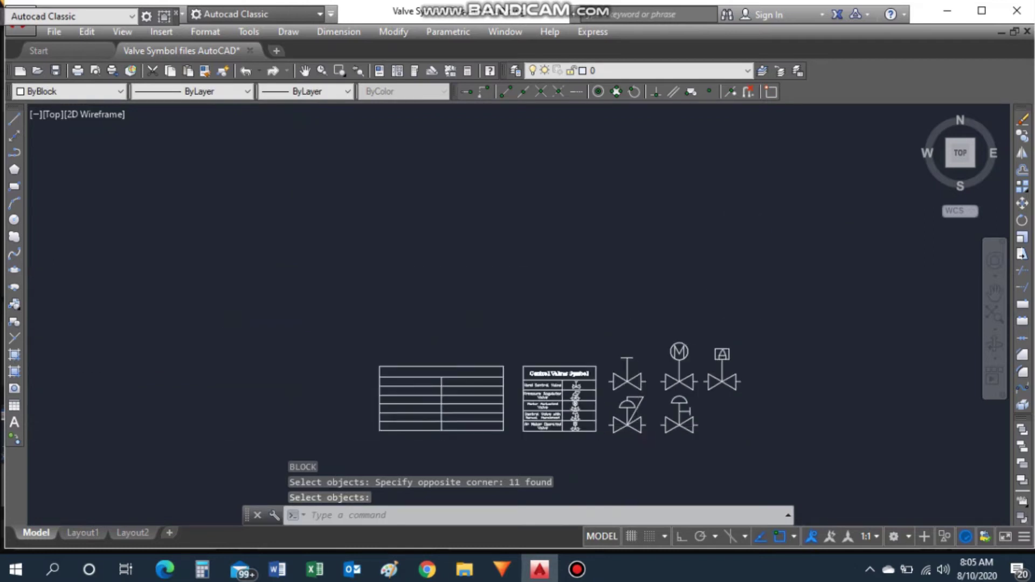
scroll(640, 403, "up", 5)
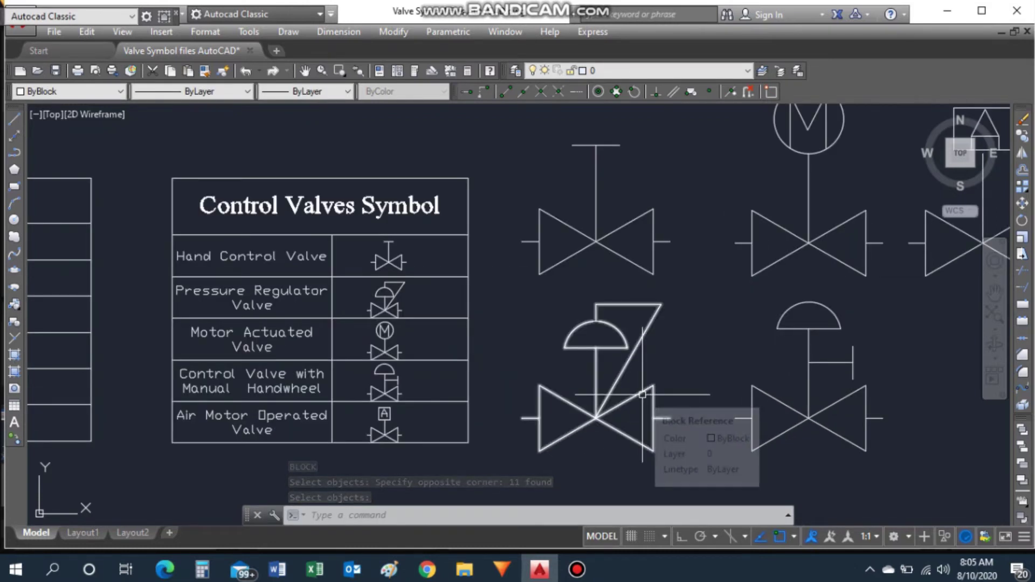
Step: Window-select all the valve symbols together
scroll(642, 394, "down", 2)
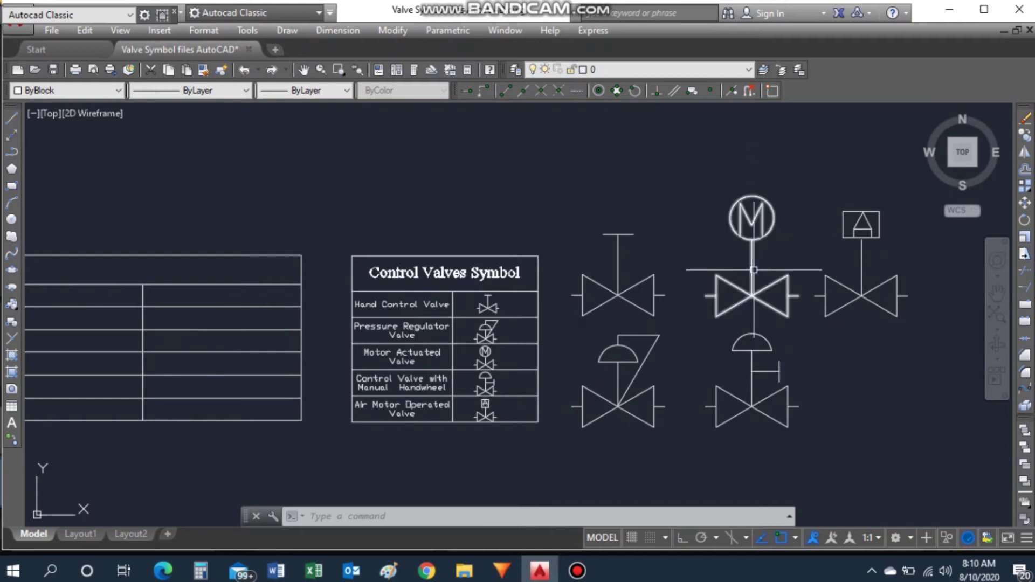
left_click(615, 384)
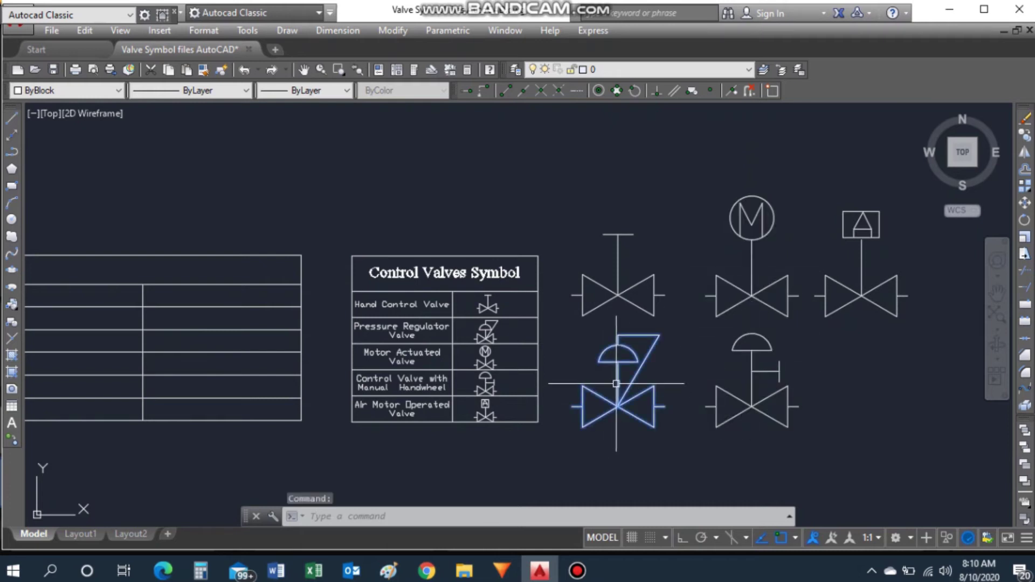
key("Escape")
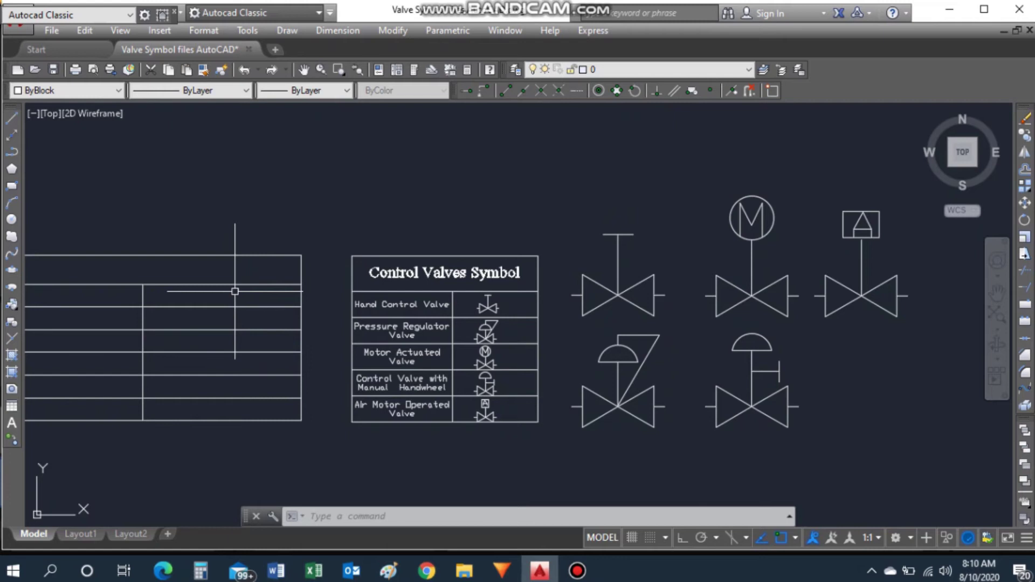
left_click(560, 195)
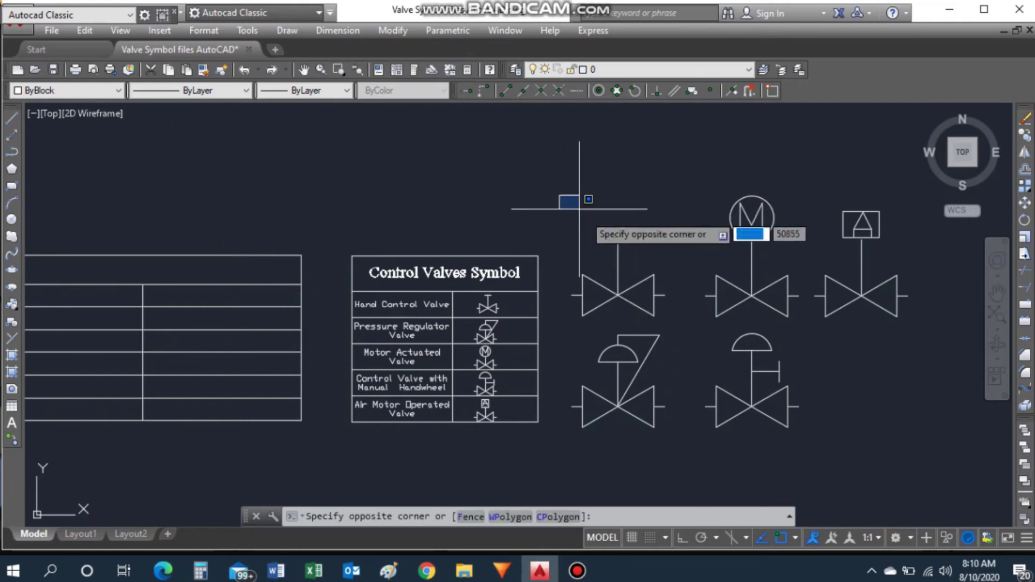
left_click(933, 496)
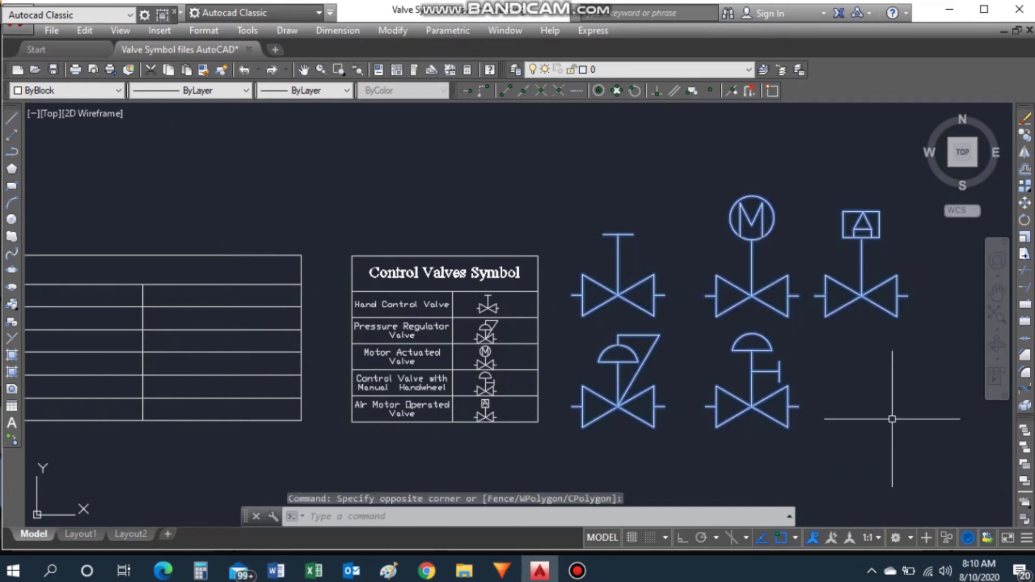
Step: Scale the valves down by Reference, using a valve's end-to-end length
type("sc")
key("Return")
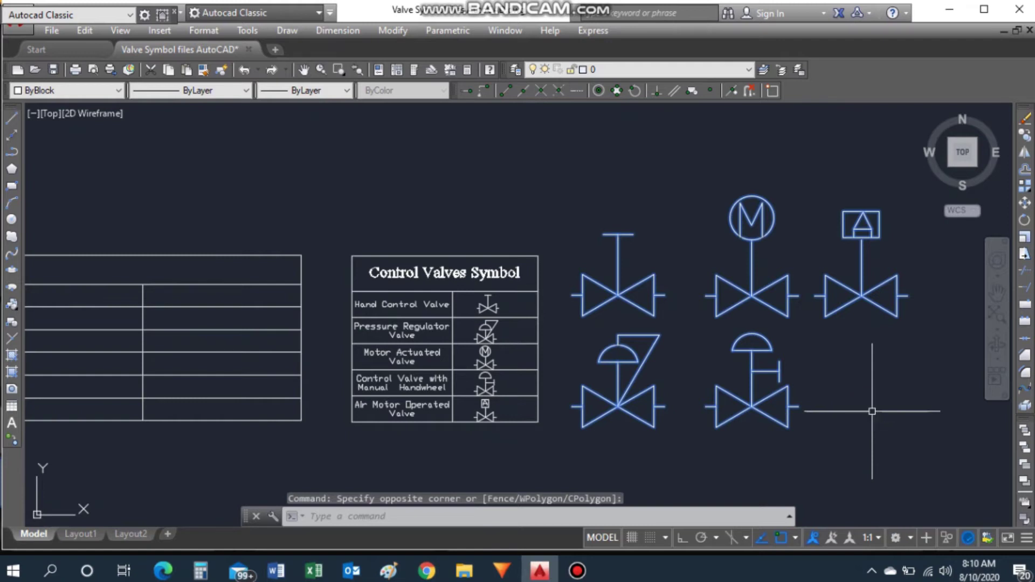
left_click(583, 317)
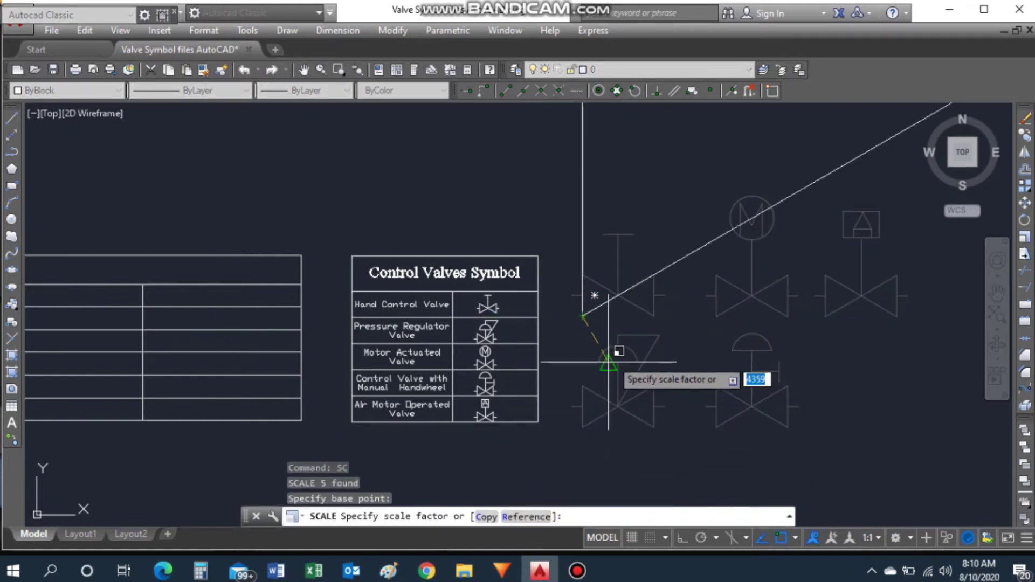
left_click(526, 516)
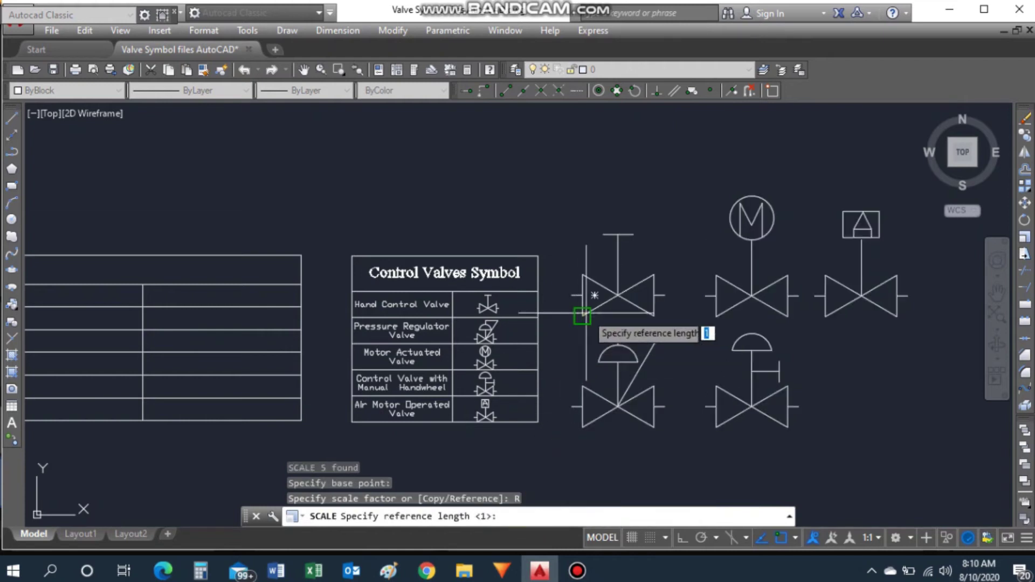
left_click(582, 316)
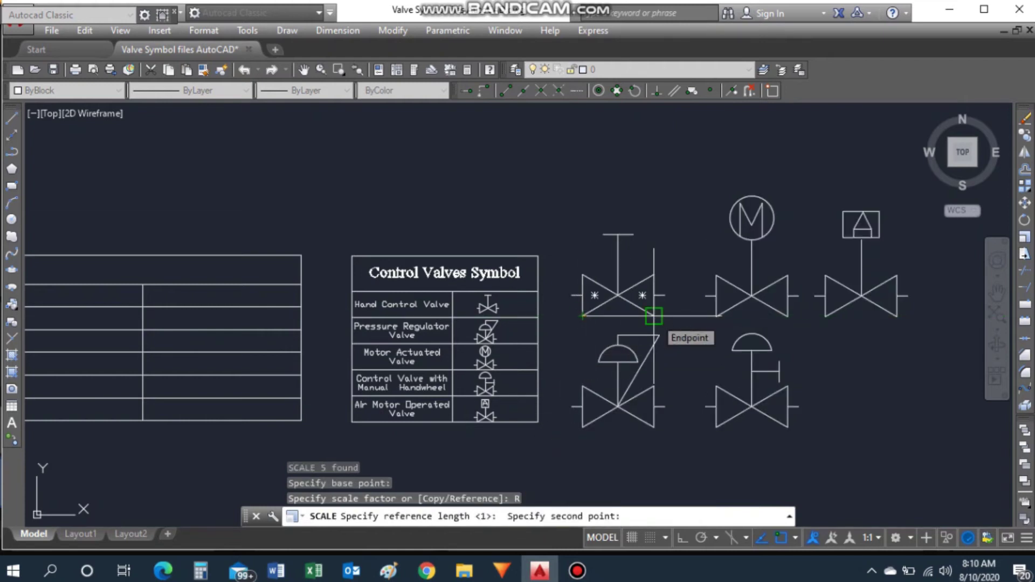
left_click(653, 316)
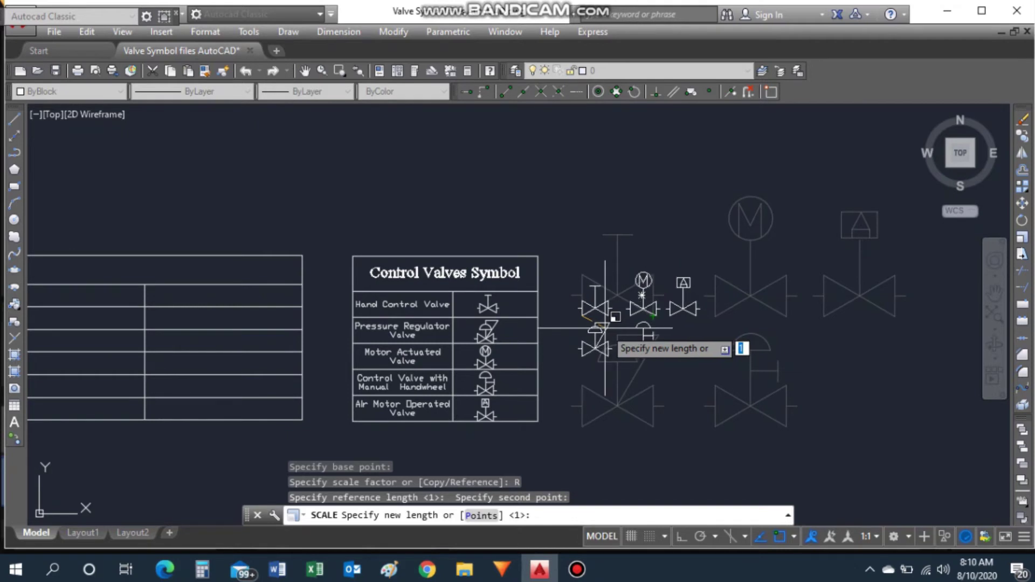
left_click(604, 326)
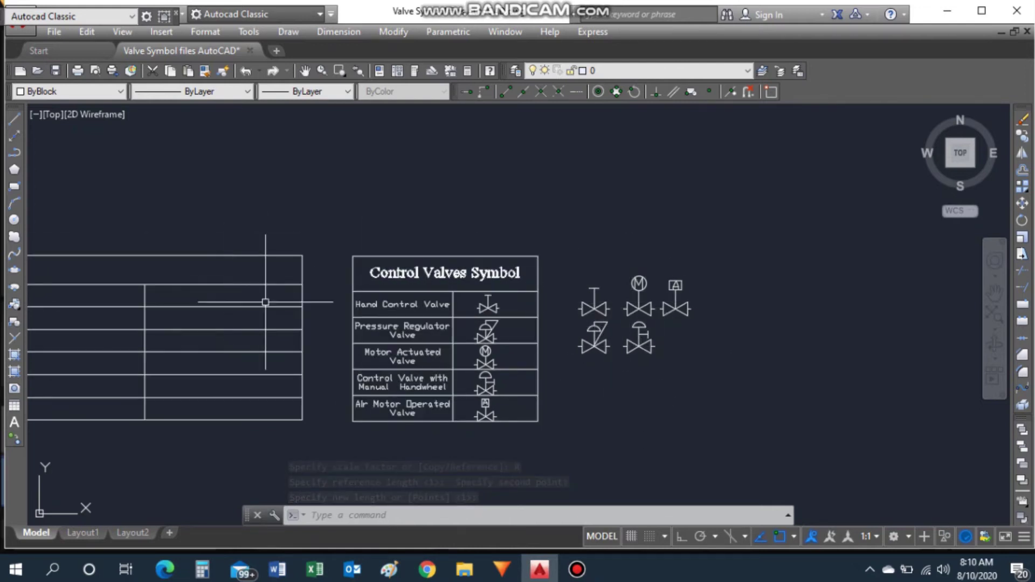
scroll(311, 287, "down", 2)
Step: Move the hand control valve into the table's second-row right cell
scroll(311, 286, "up", 2)
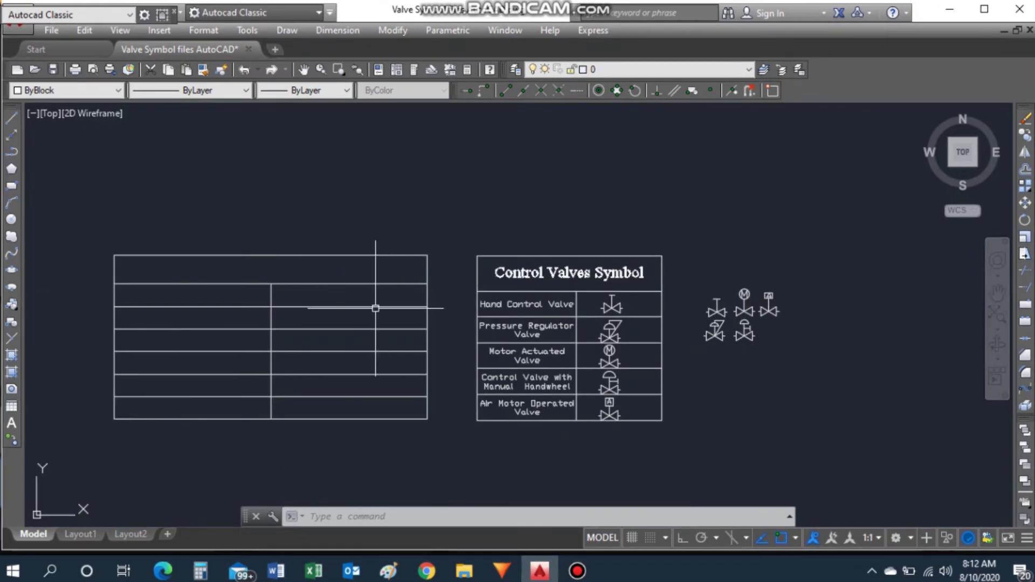
left_click(623, 370)
type("M")
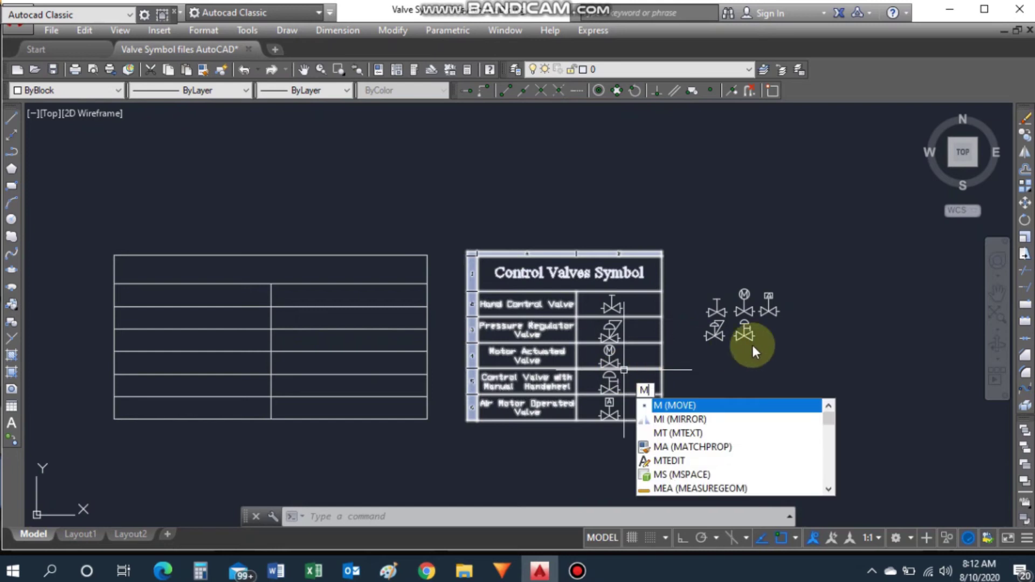
key("Return")
left_click(717, 312)
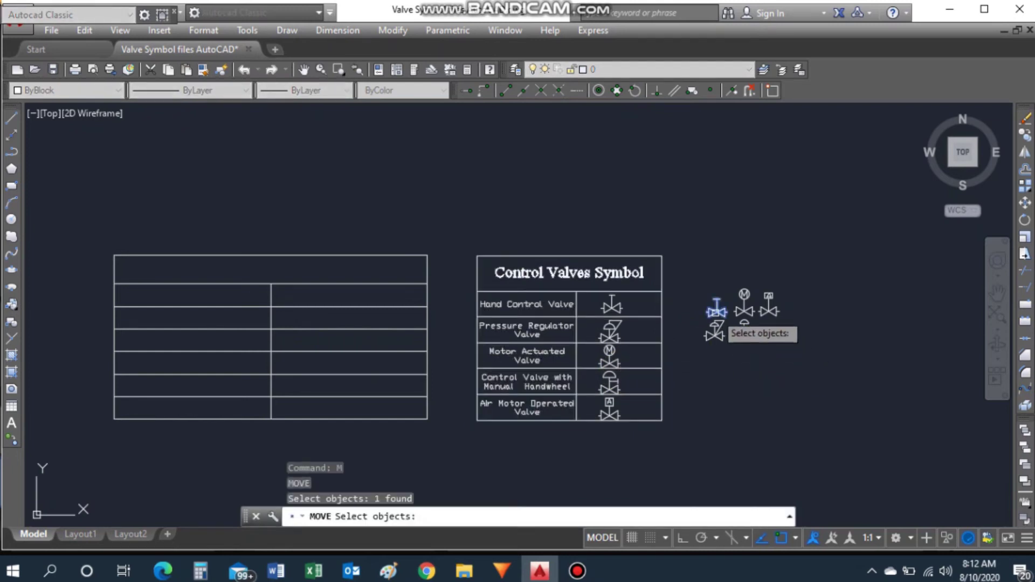
key("Return")
left_click(721, 312)
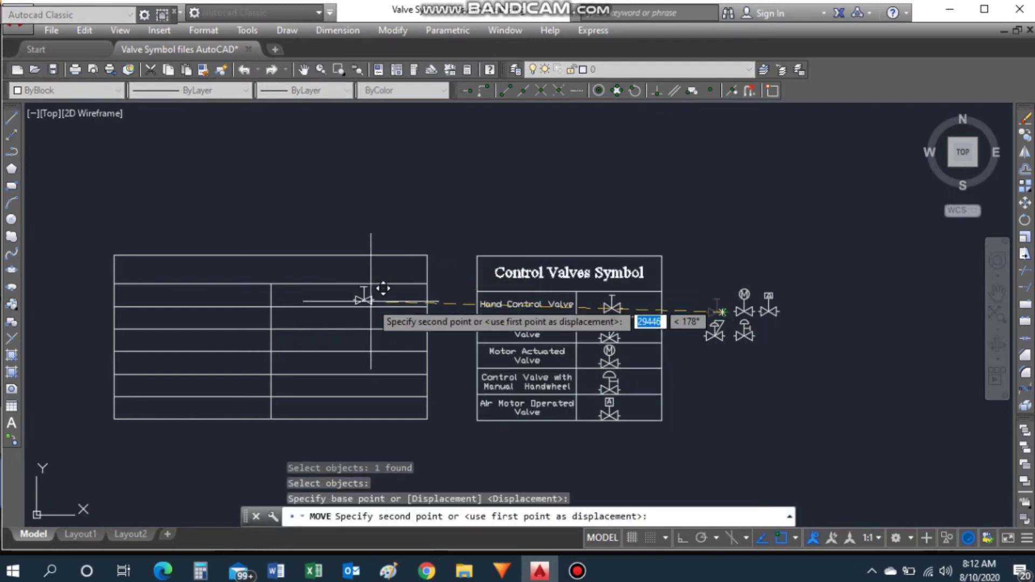
left_click(372, 298)
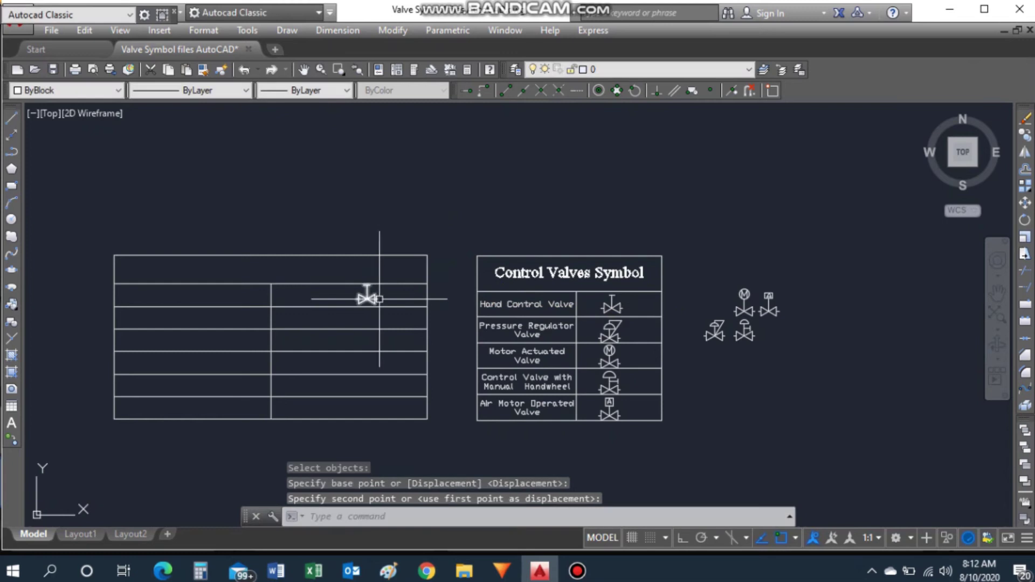
Step: Move the air motor valve into the table's sixth-row right cell
key("Return")
left_click(774, 312)
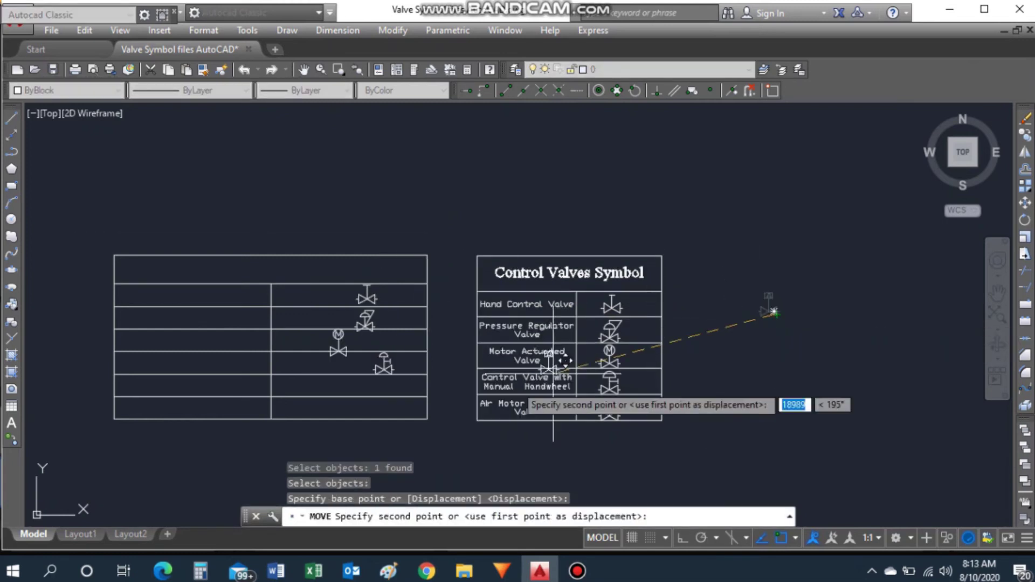
left_click(377, 382)
scroll(317, 373, "up", 2)
scroll(316, 373, "up", 2)
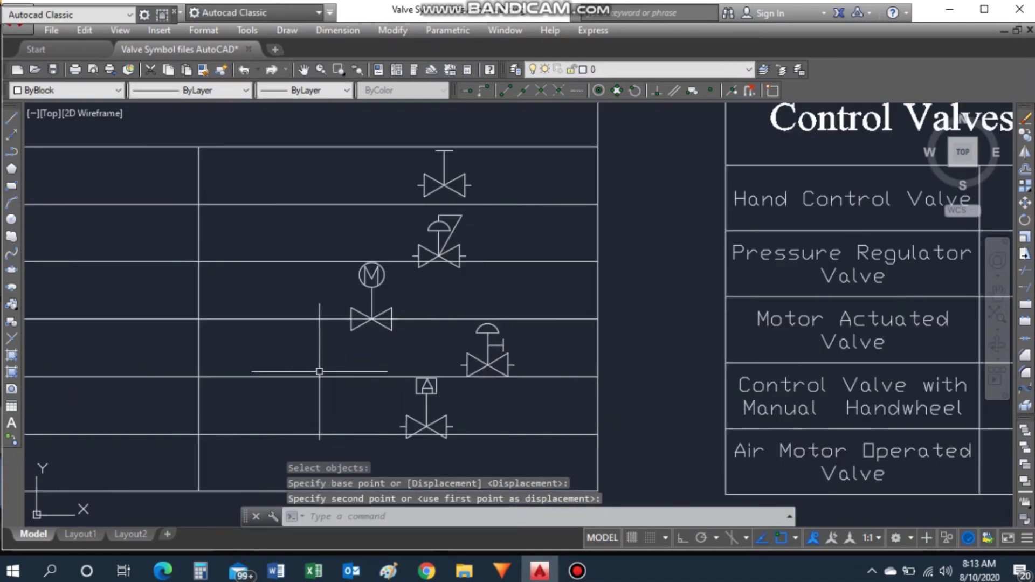
scroll(455, 322, "down", 1)
scroll(455, 322, "down", 1)
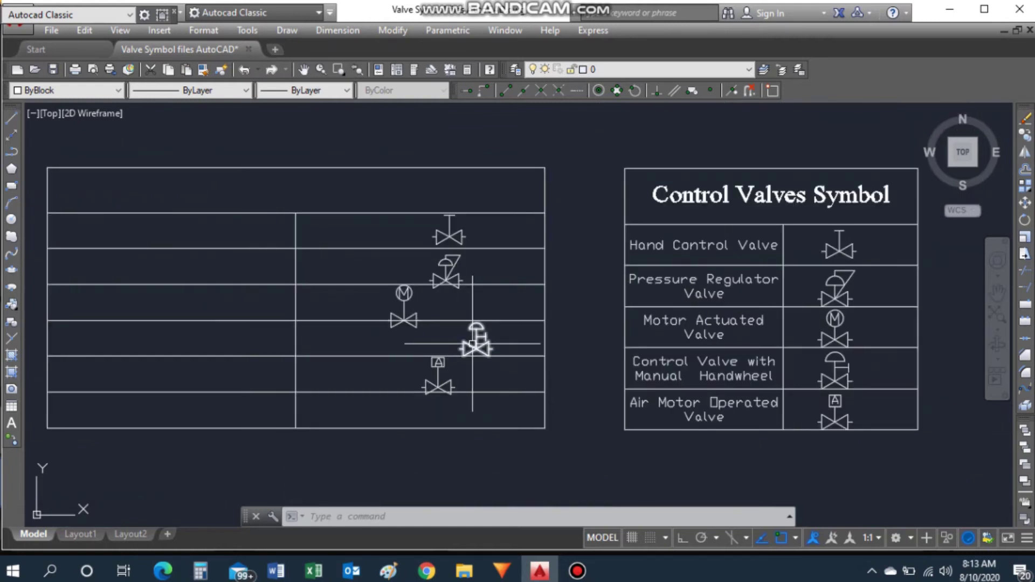
Step: Delete the empty bottom row of the new table, leaving six rows
left_click(370, 413)
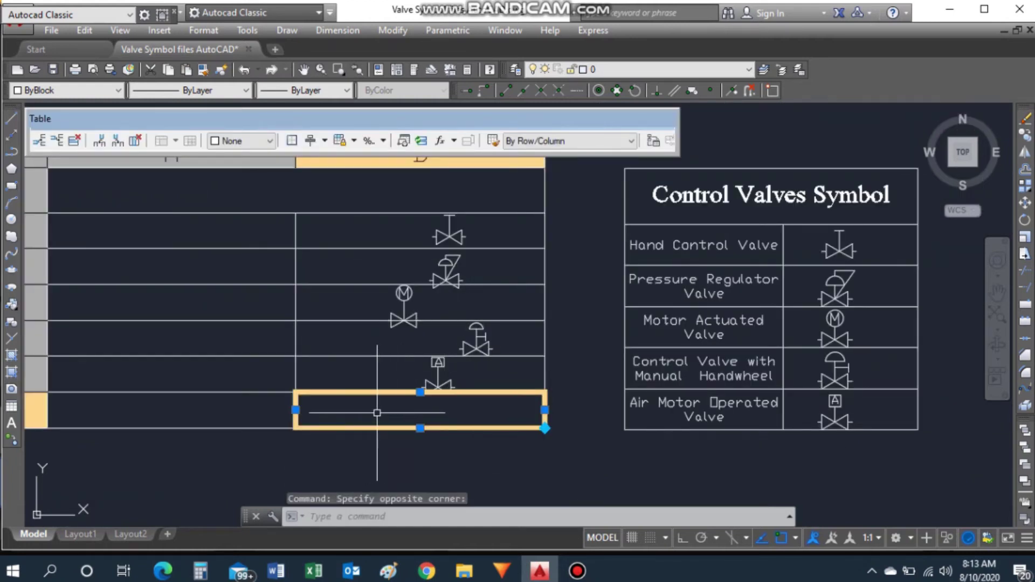
left_click(232, 410)
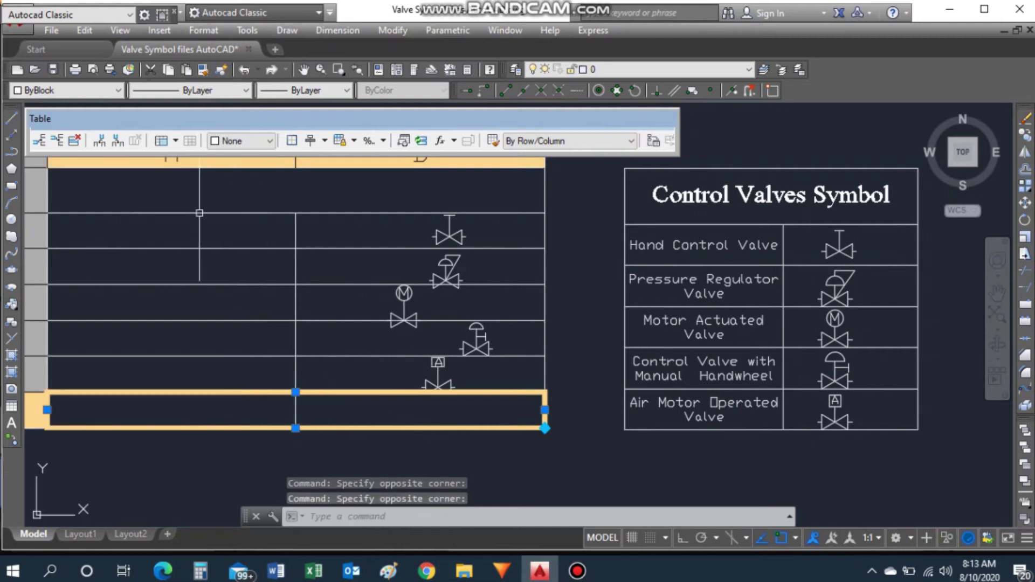
middle_click_drag(152, 409, 203, 411)
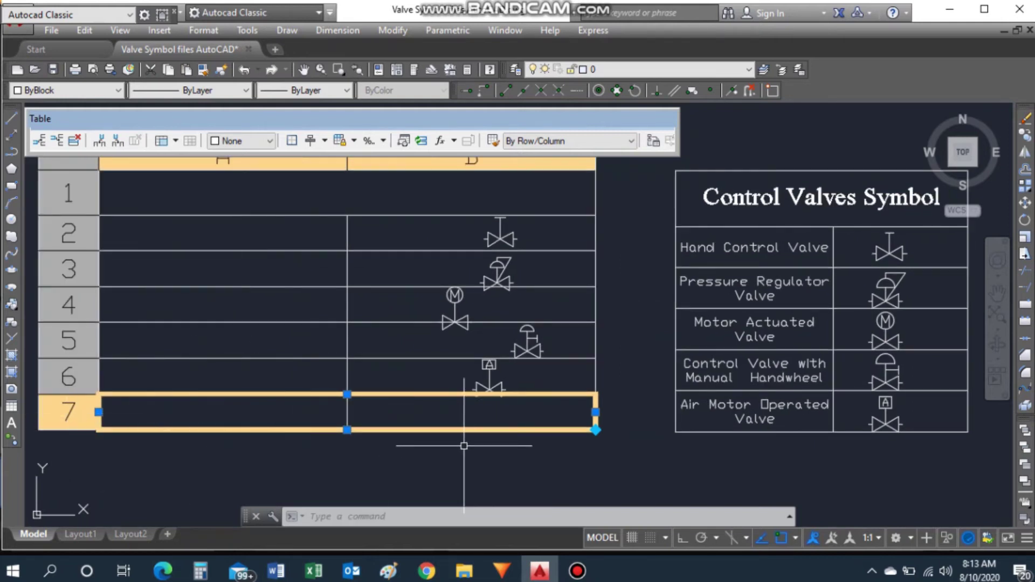
left_click(73, 140)
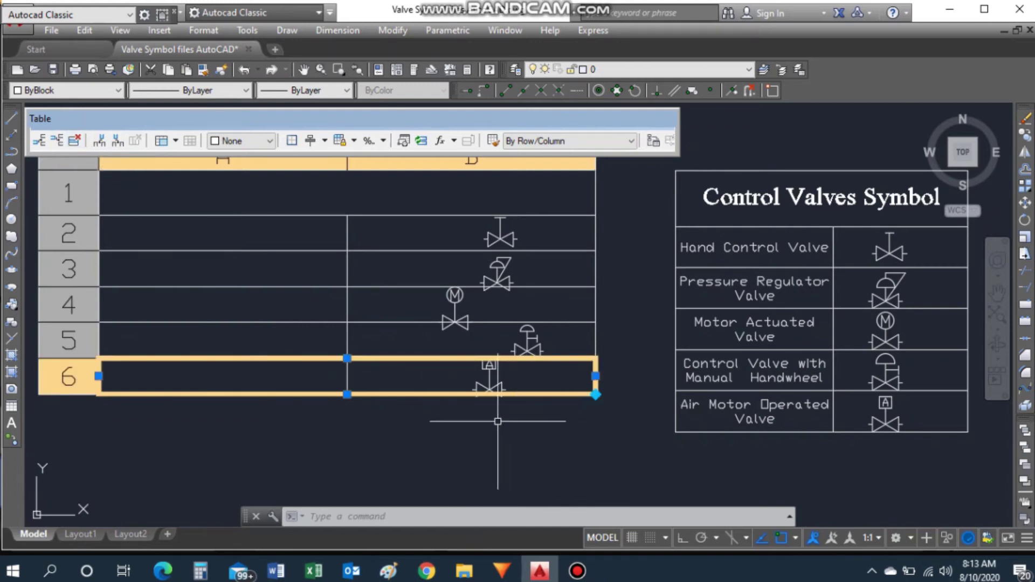
left_click(534, 421)
key("Escape")
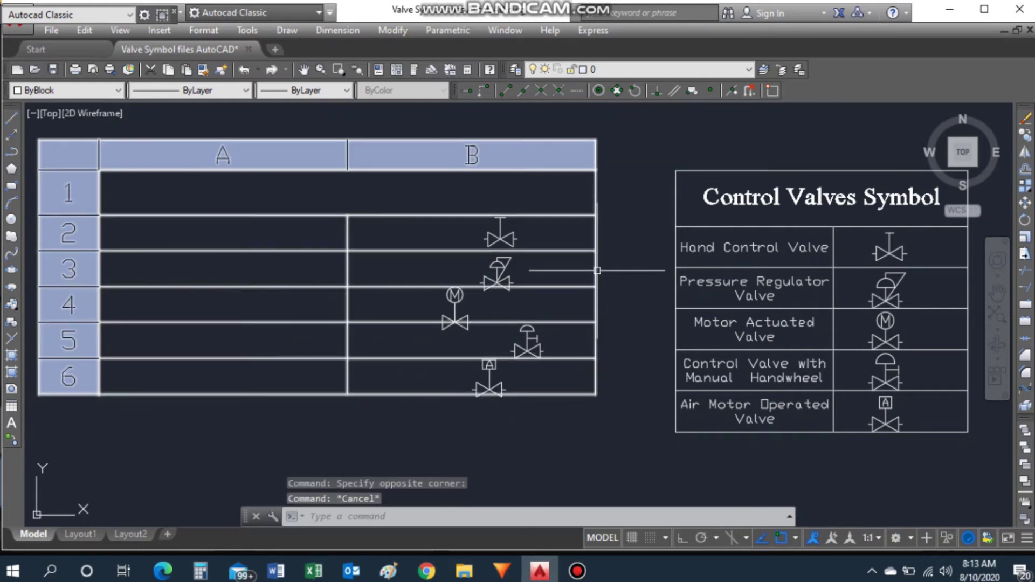
Step: Widen column A of the new table by shifting its column divider right
left_click(348, 273)
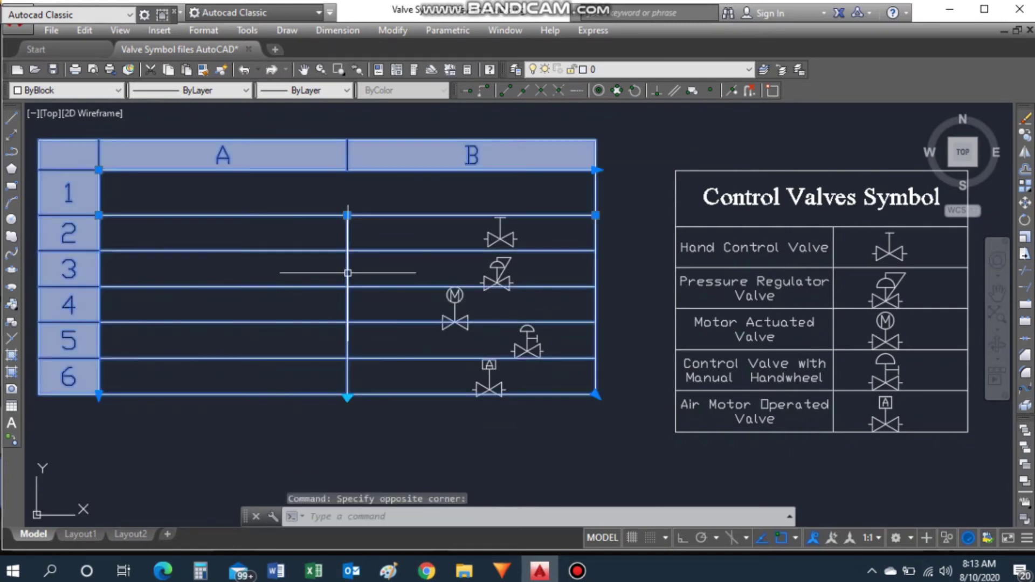
left_click(348, 215)
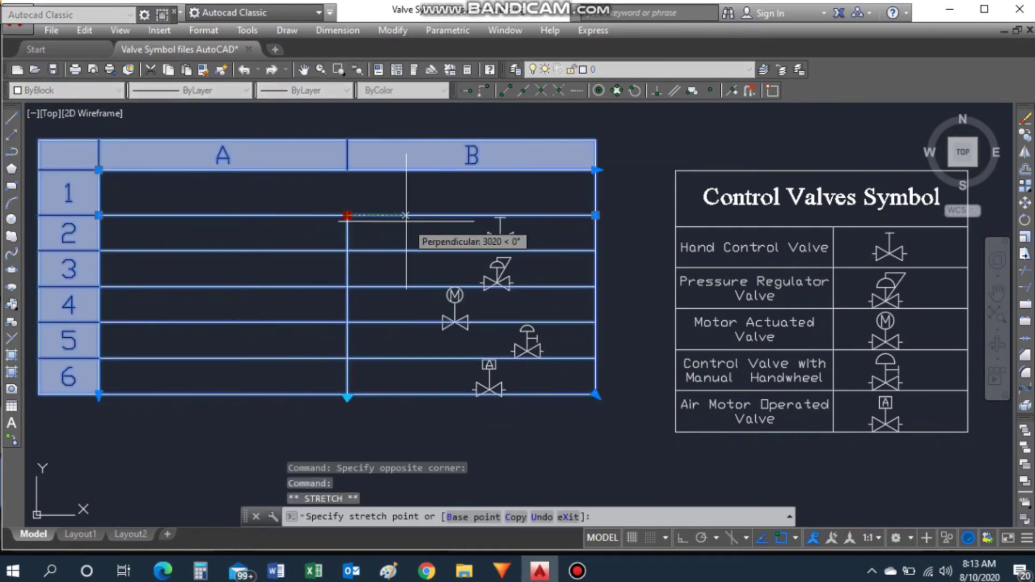
left_click(436, 215)
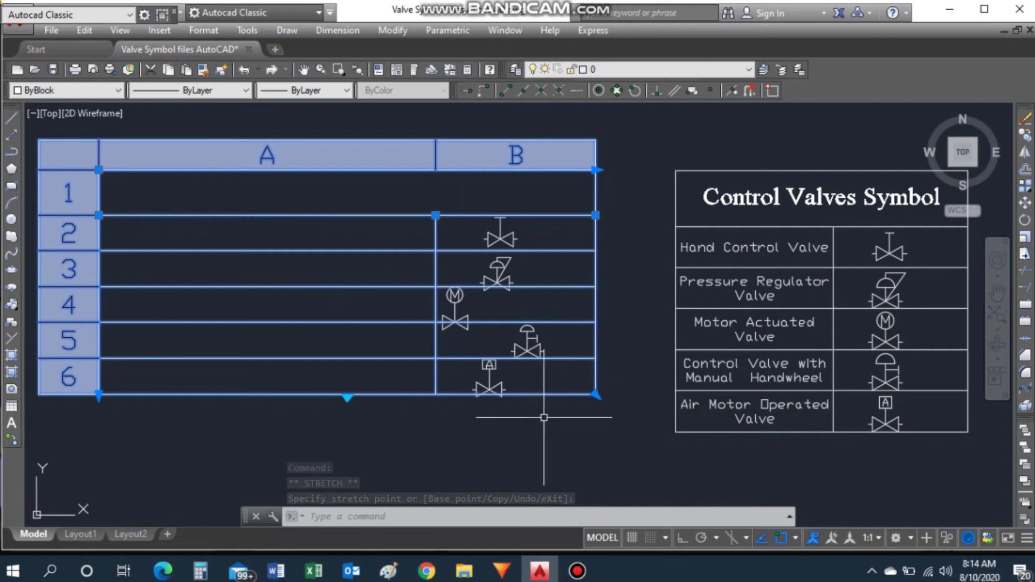
Step: Stretch the table taller from its corner to match the legend's height
left_click(345, 398)
left_click(347, 398)
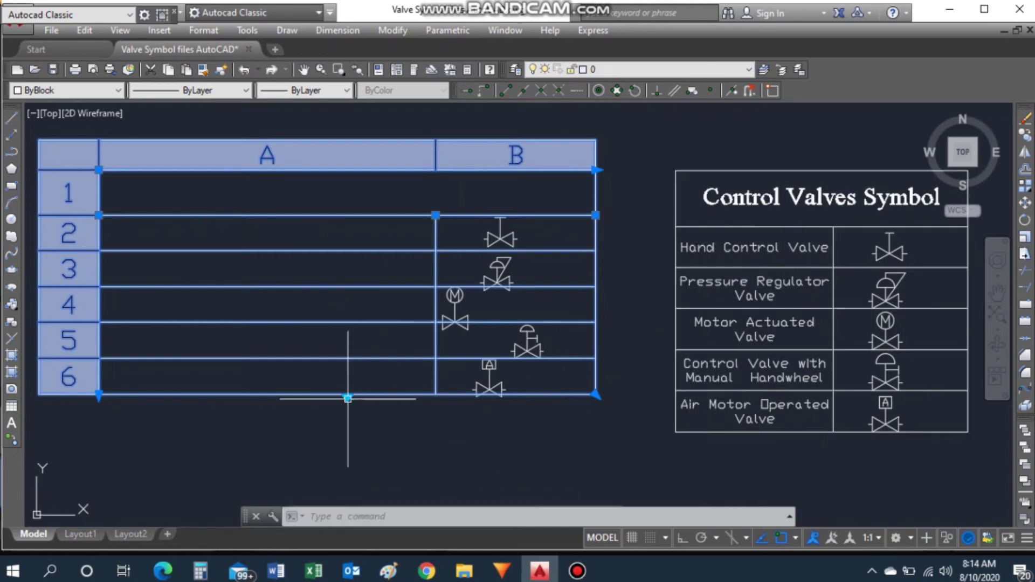
left_click(347, 397)
key("Escape")
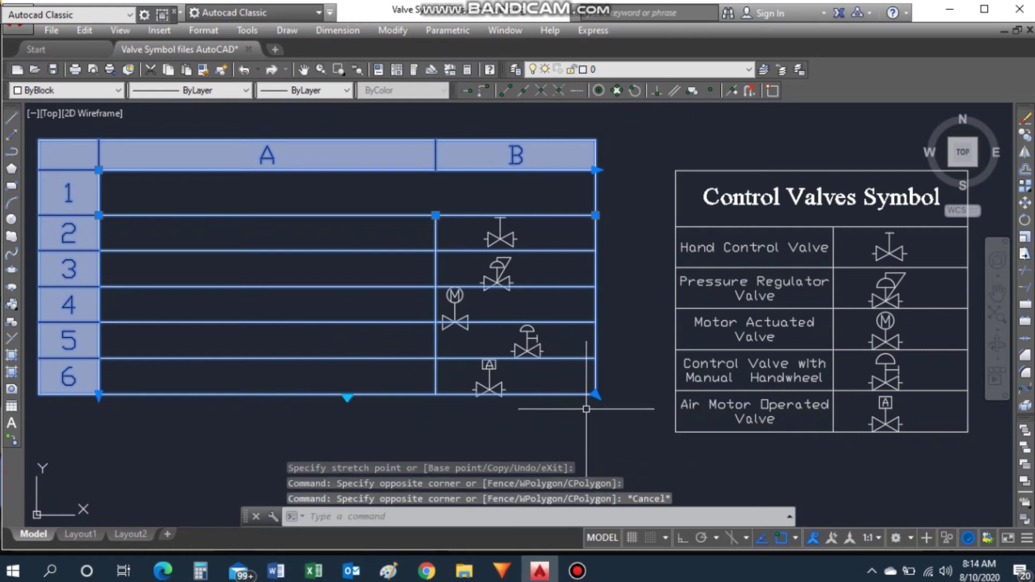
left_click(595, 394)
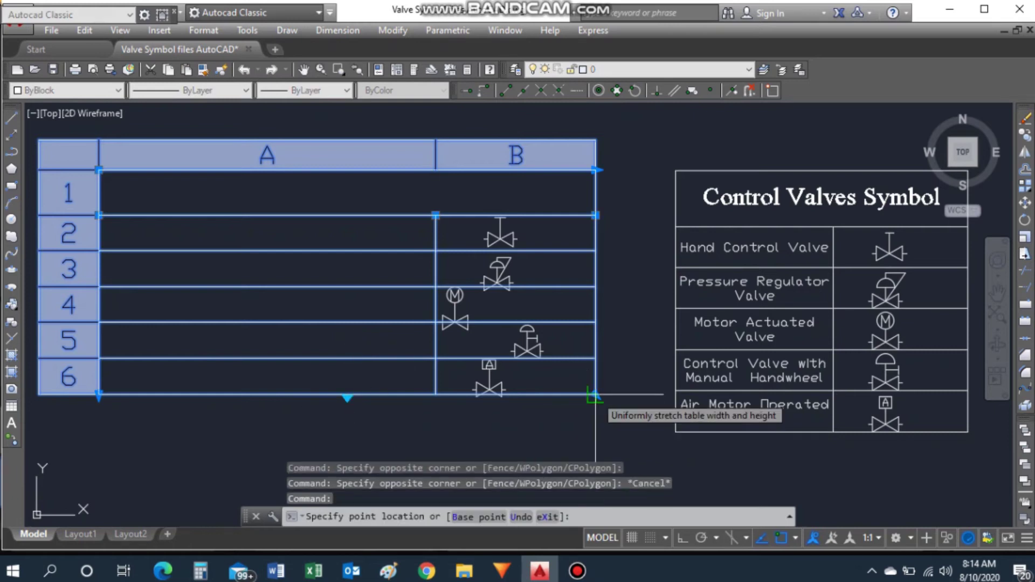
left_click(599, 432)
key("Escape")
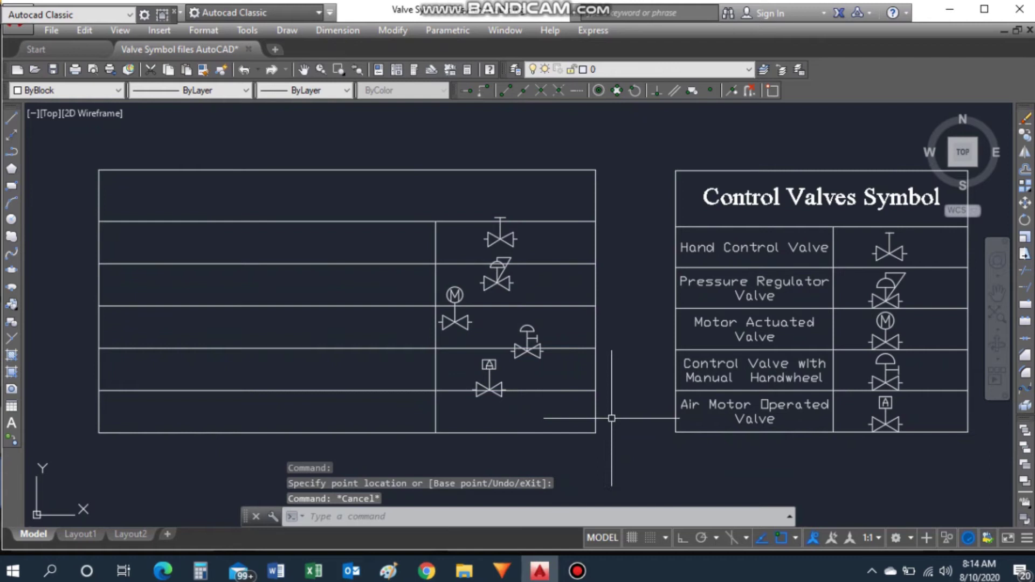
Step: Move the hand control and pressure regulator valves into their table rows
scroll(521, 269, "down", 2)
scroll(521, 269, "up", 2)
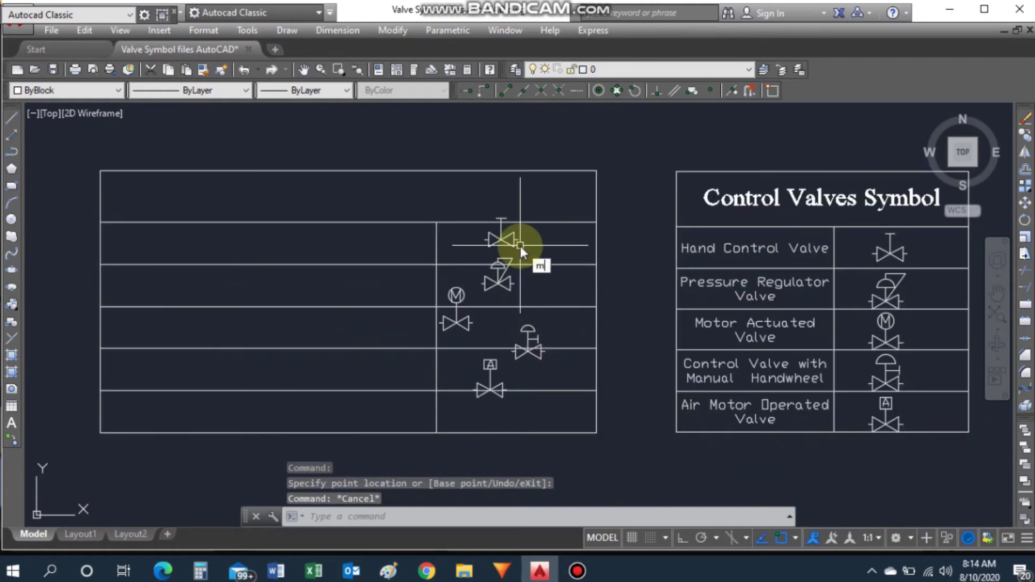
type("m")
key("Return")
left_click(497, 237)
key("Return")
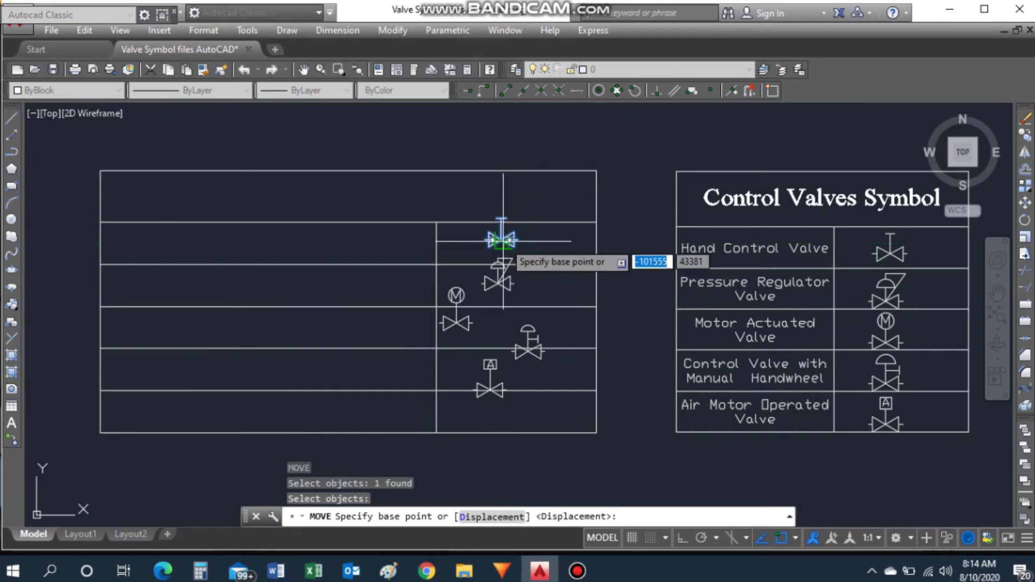
left_click(500, 240)
left_click(524, 251)
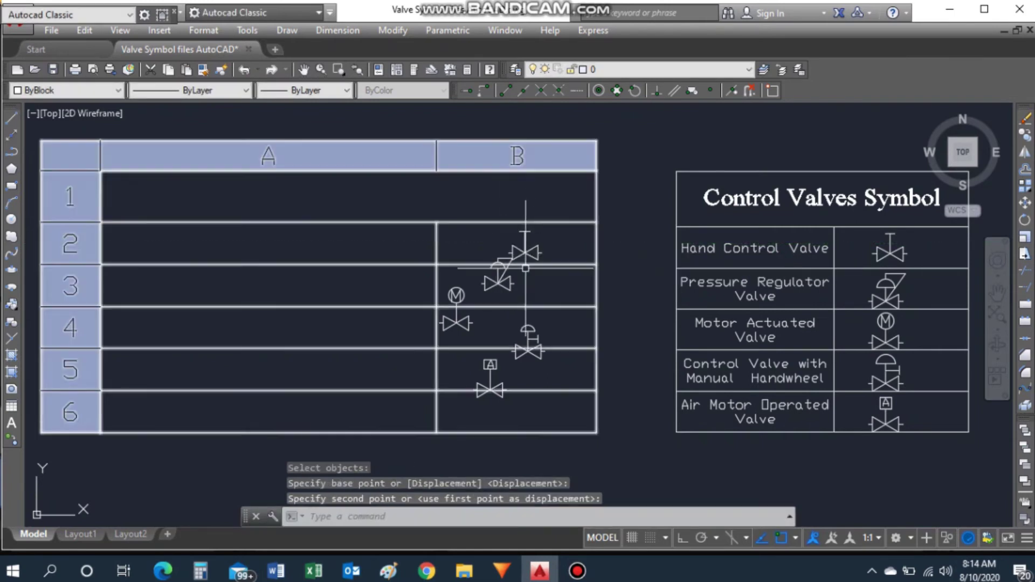
key("Return")
left_click(495, 280)
key("Return")
left_click(497, 282)
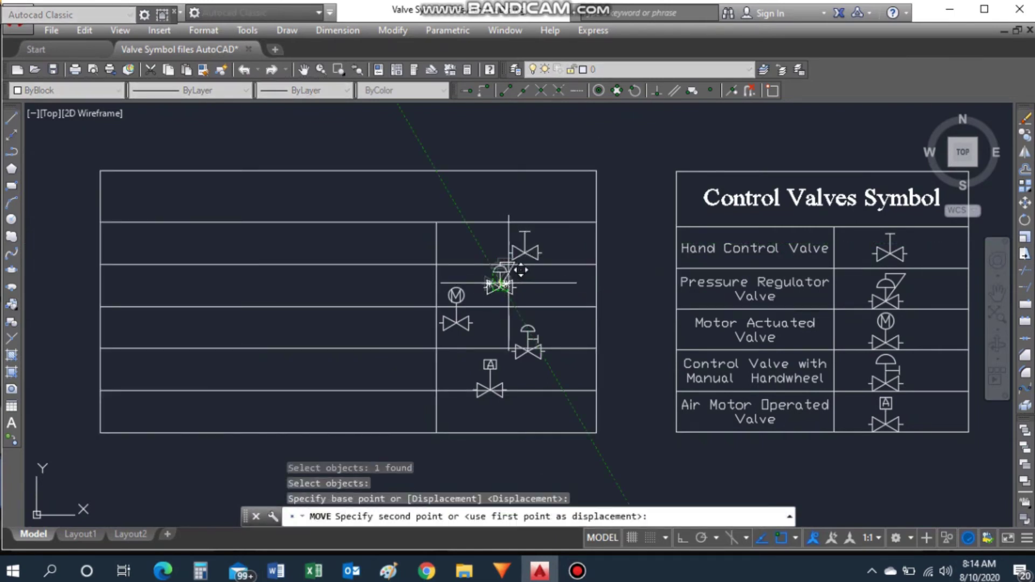
left_click(518, 296)
Step: Move the motor-actuated valve into its row and the air motor valve into the bottom row
key("Return")
left_click(455, 321)
key("Return")
left_click(456, 322)
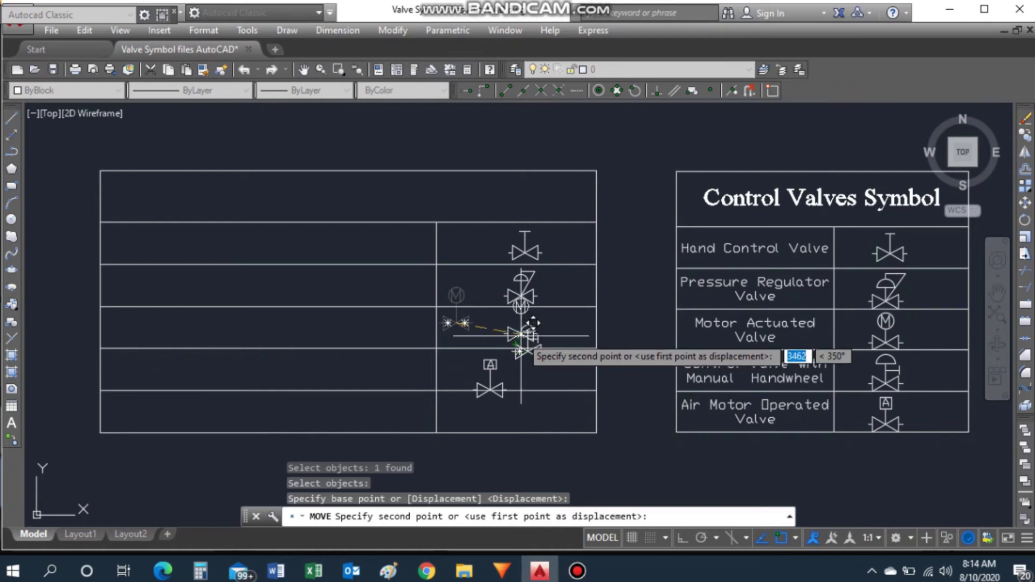
left_click(516, 344)
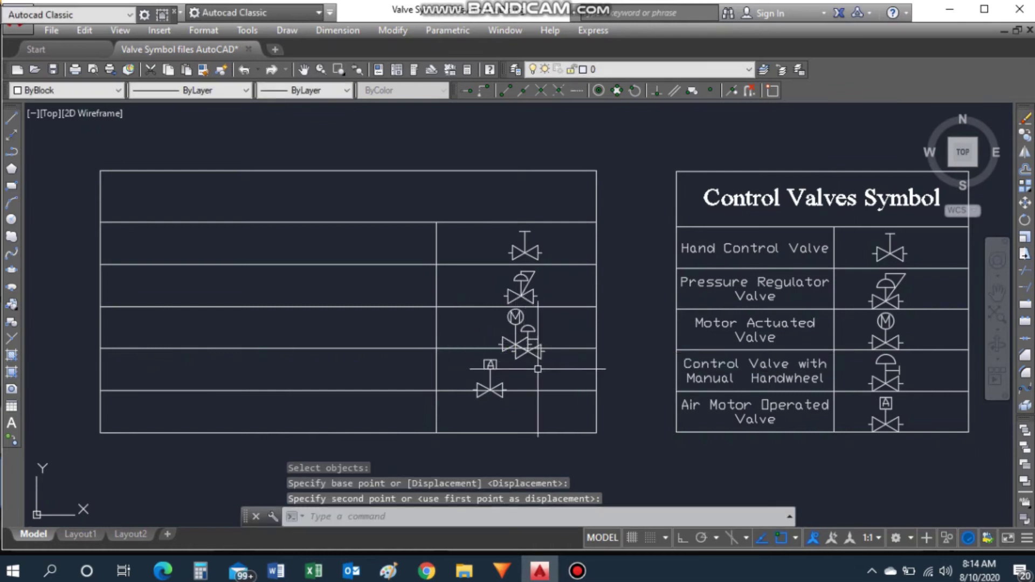
key("Return")
left_click(487, 389)
key("Return")
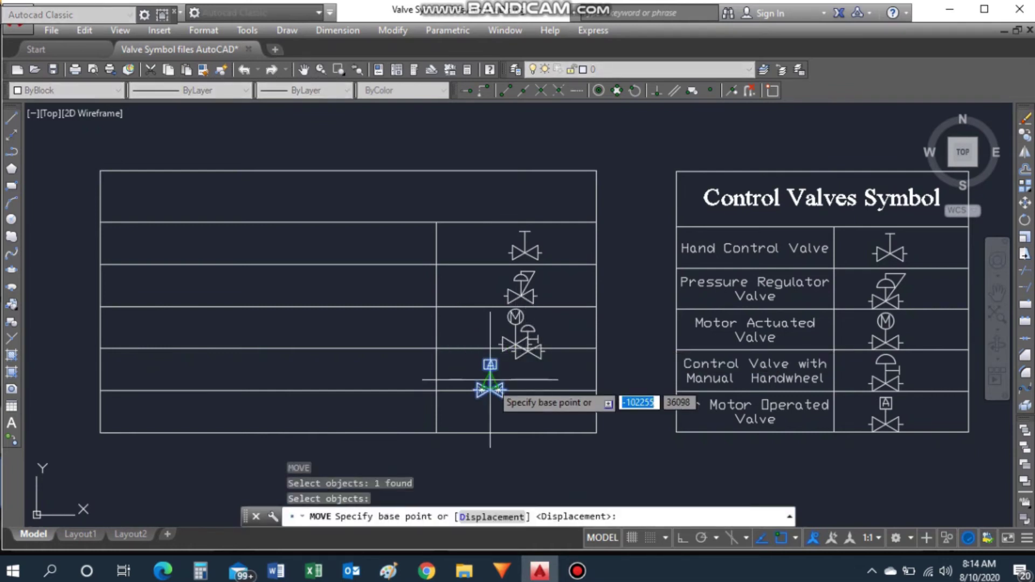
left_click(490, 380)
left_click(523, 415)
Step: Move the handwheel control valve into the table's fourth row
key("Return")
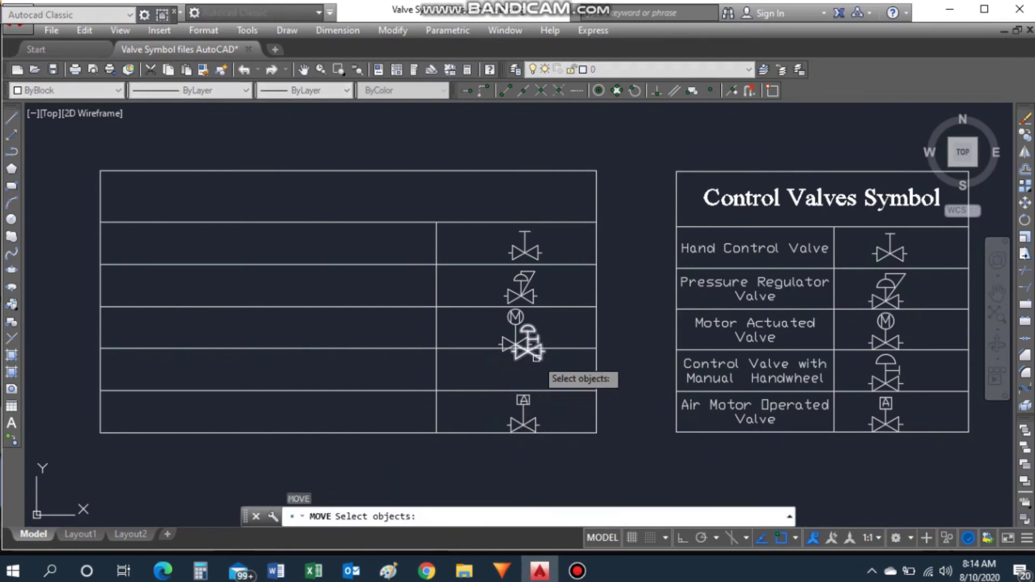
left_click(531, 351)
key("Return")
left_click(528, 351)
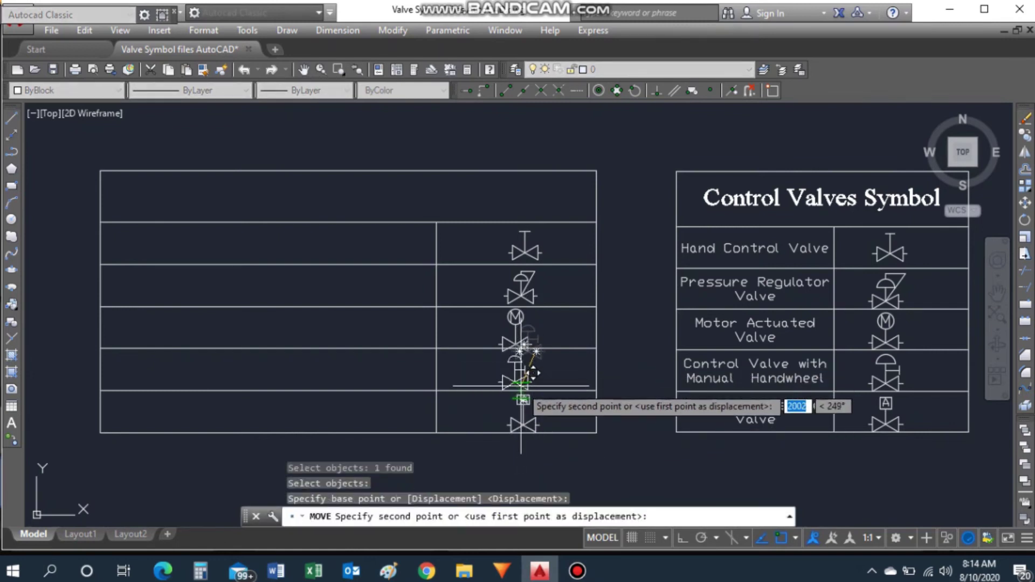
left_click(520, 380)
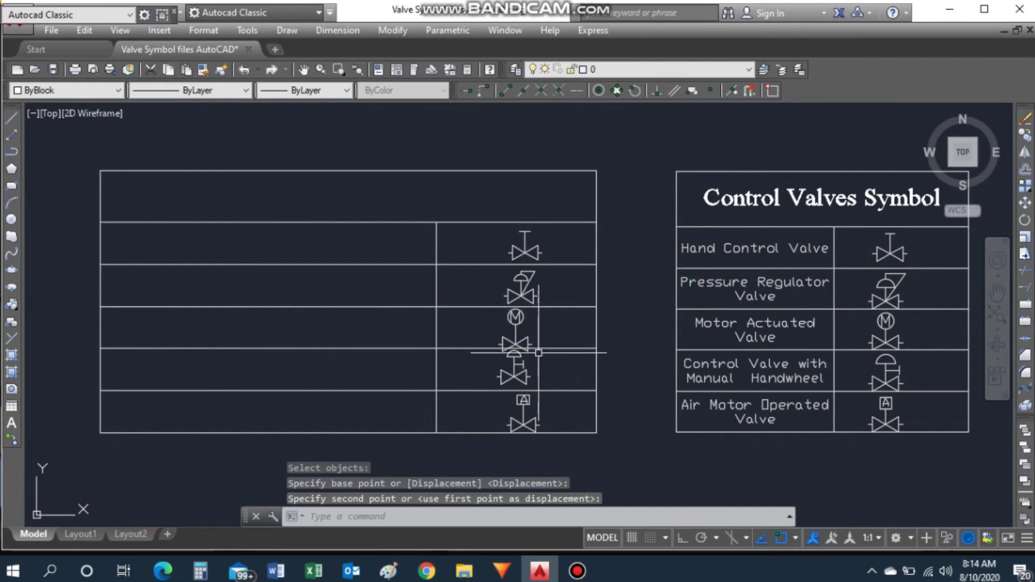
scroll(515, 344, "up", 4)
type("BE")
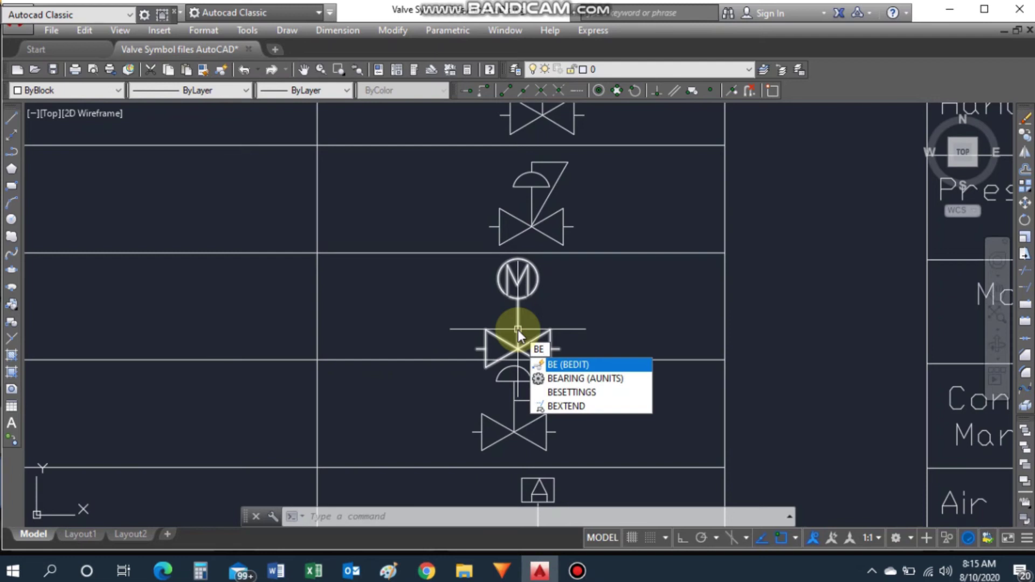
Step: Open the Motor Operated valve block in the Block Editor
key("Return")
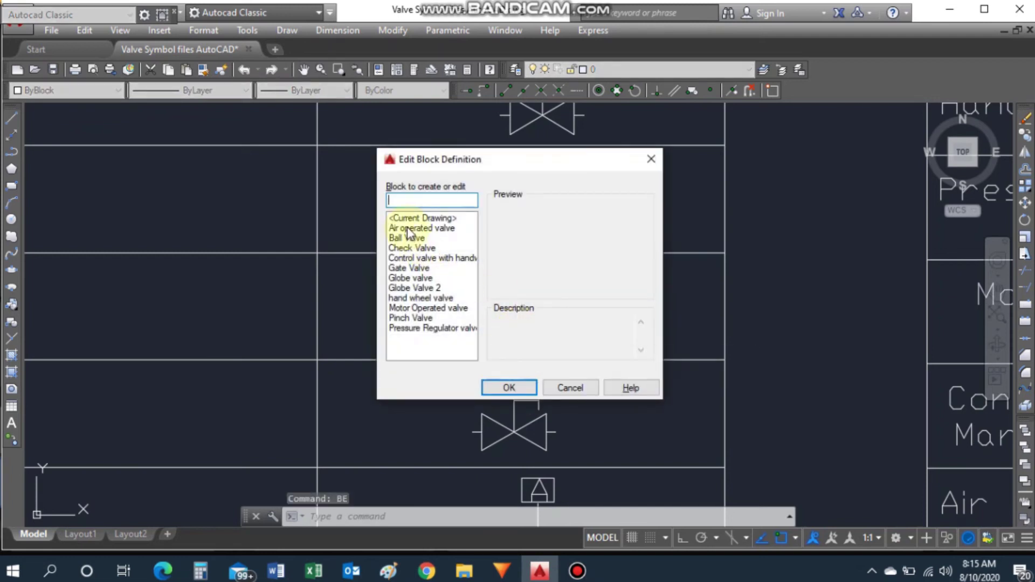
left_click_drag(510, 161, 749, 172)
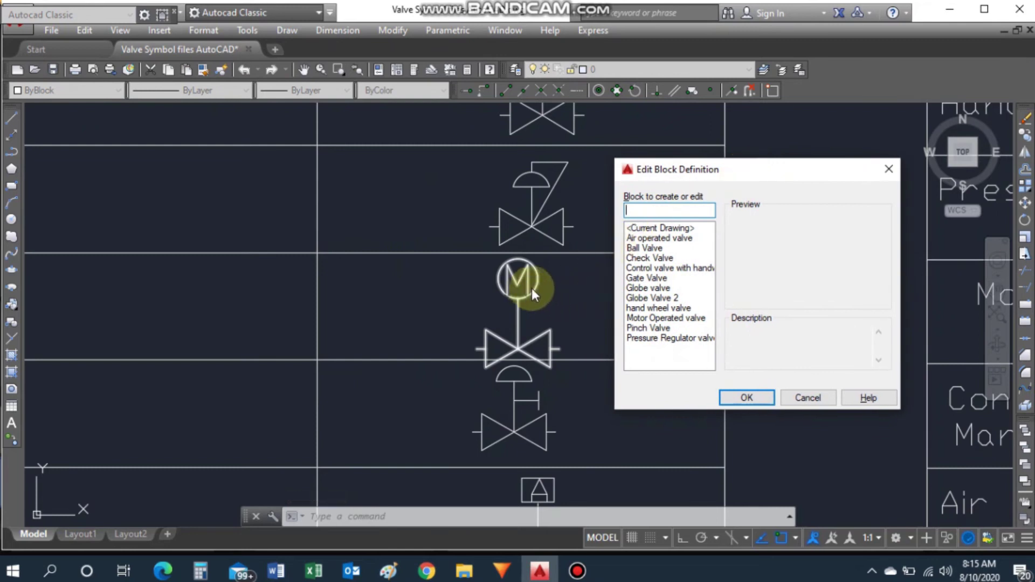
left_click(642, 308)
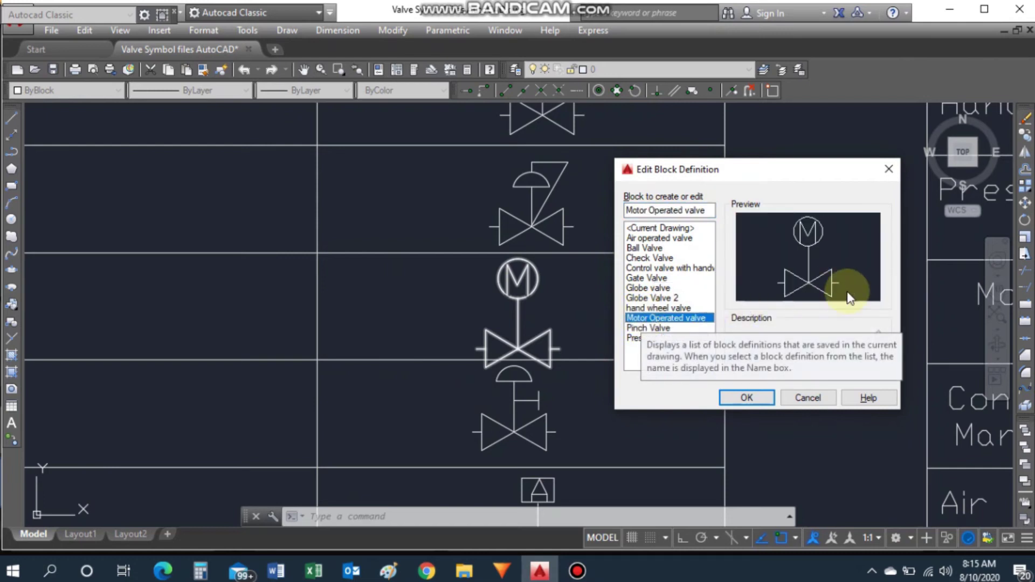
left_click(748, 399)
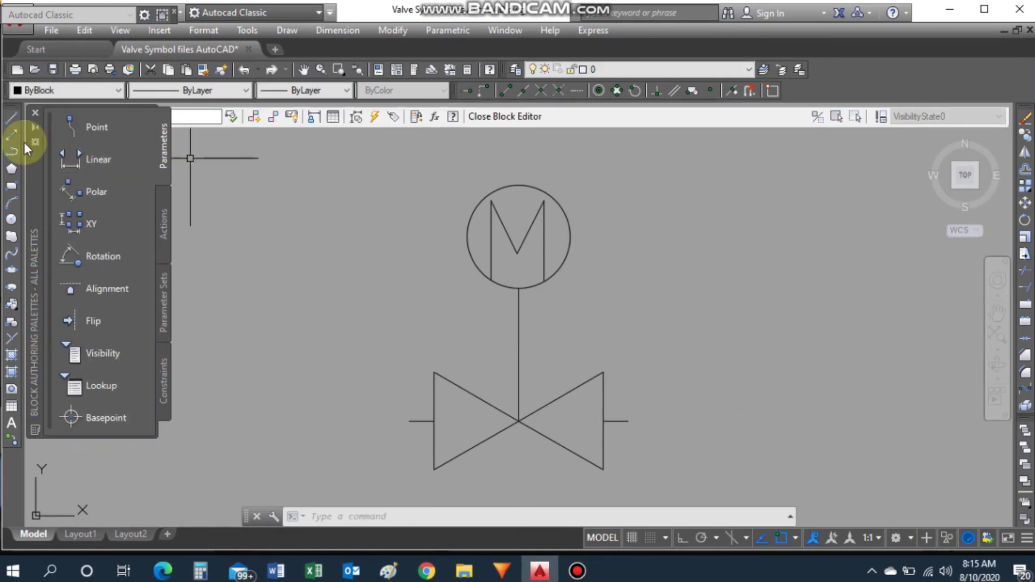
left_click(35, 113)
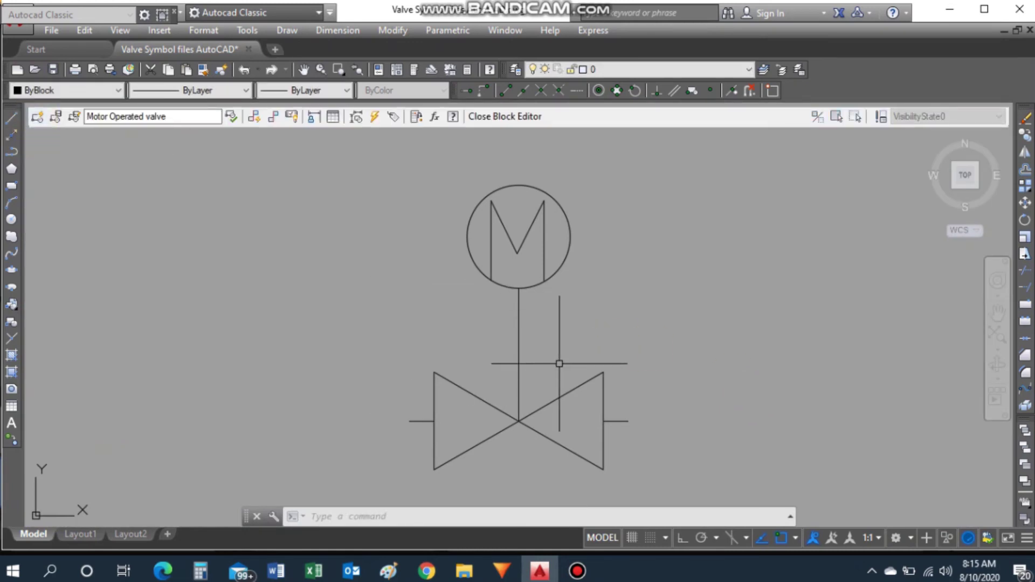
scroll(559, 363, "down", 2)
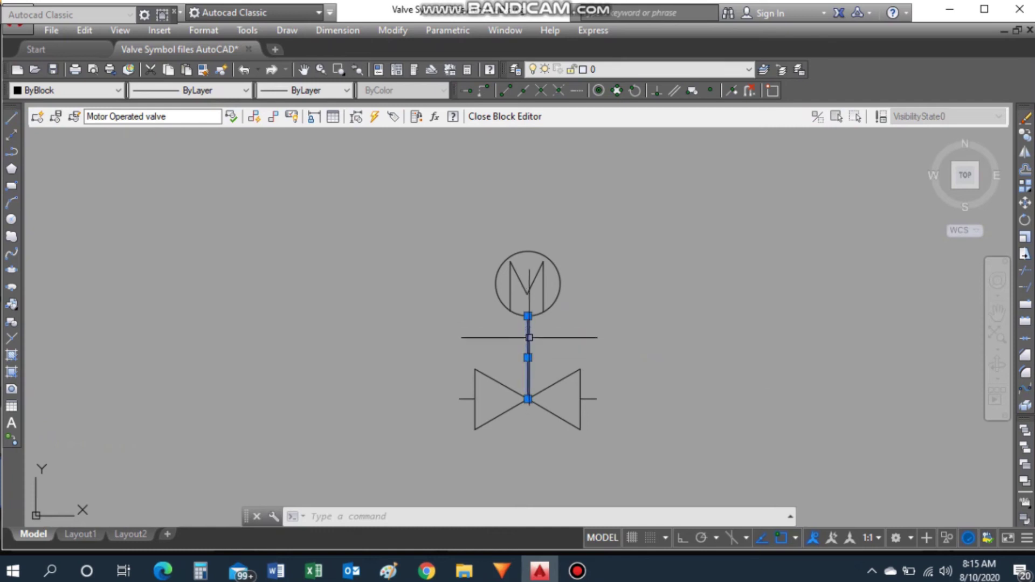
Step: Shorten the stem line and move the M circle down nearer the valve body
left_click(528, 316)
left_click(531, 342)
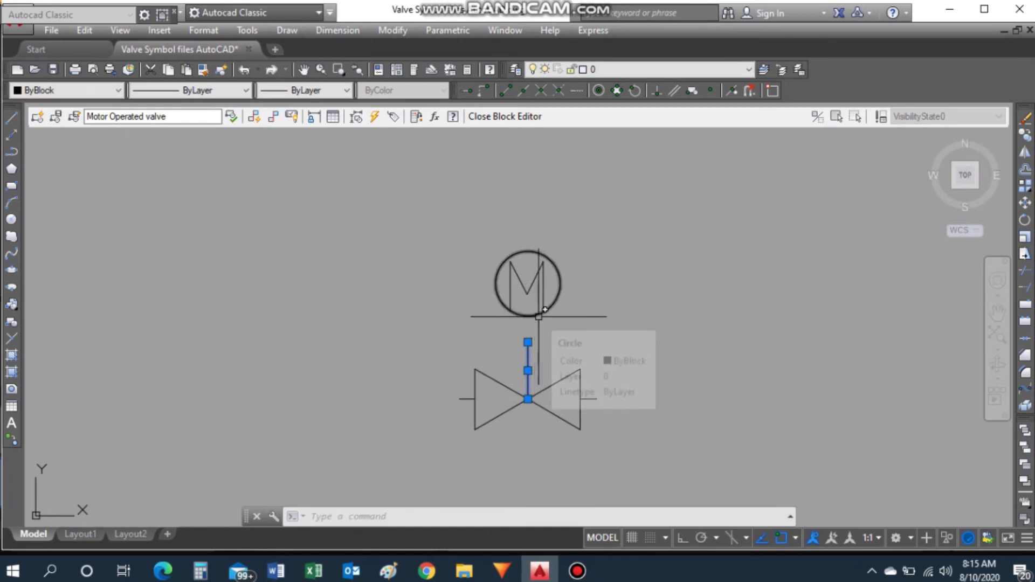
left_click(491, 250)
left_click(564, 327)
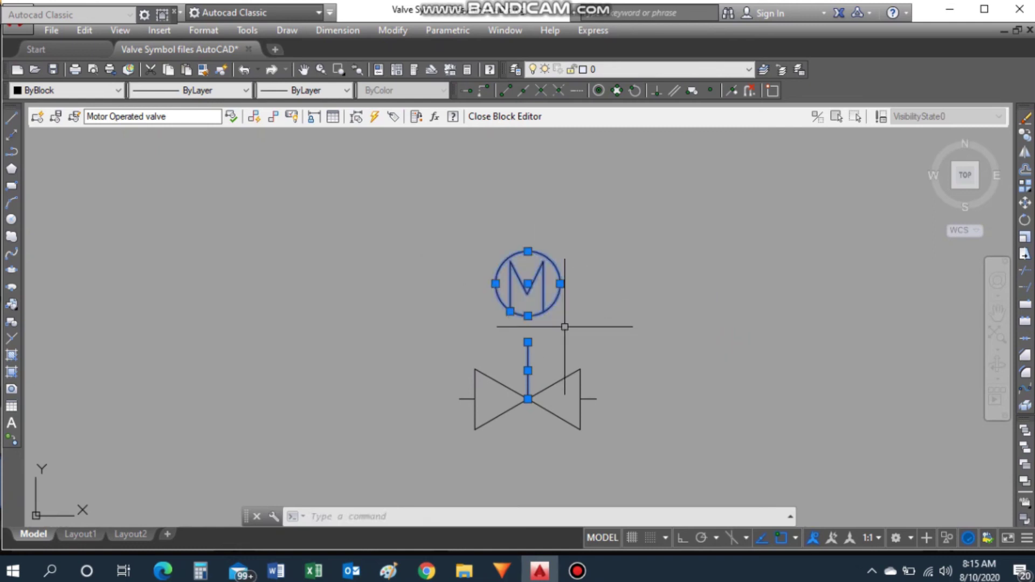
type("m")
key("Return")
left_click(528, 316)
left_click(532, 343)
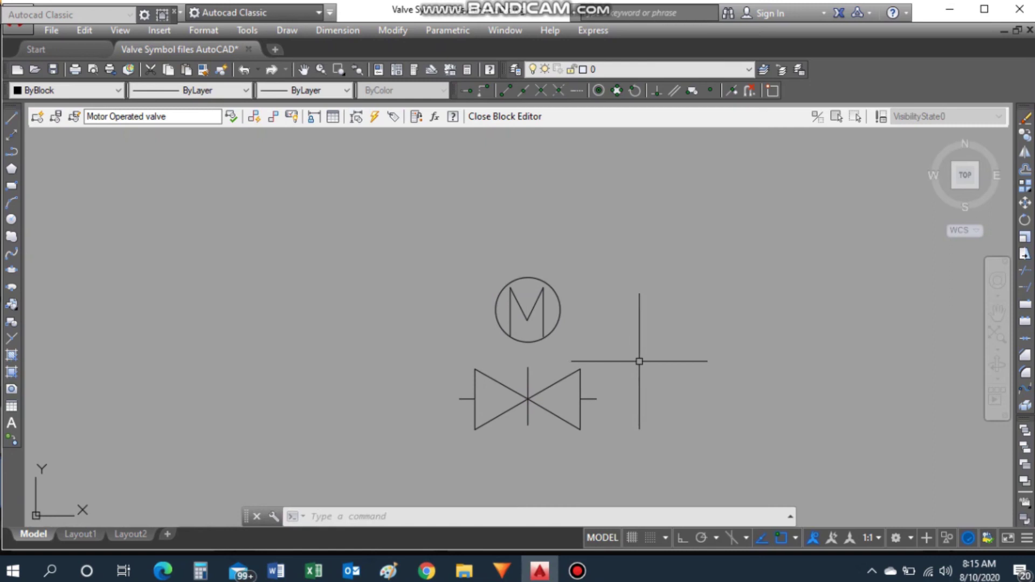
Step: Move the stem line down through the valve centre and close the Block Editor
left_click(528, 386)
key("Delete")
type("m")
key("Return")
left_click(529, 398)
key("Return")
left_click(527, 425)
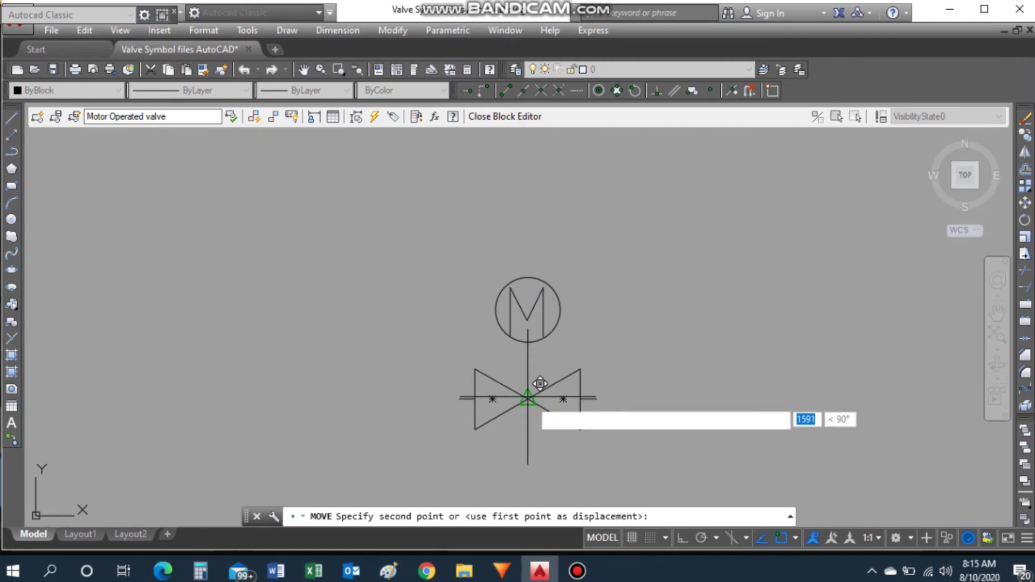
left_click(530, 403)
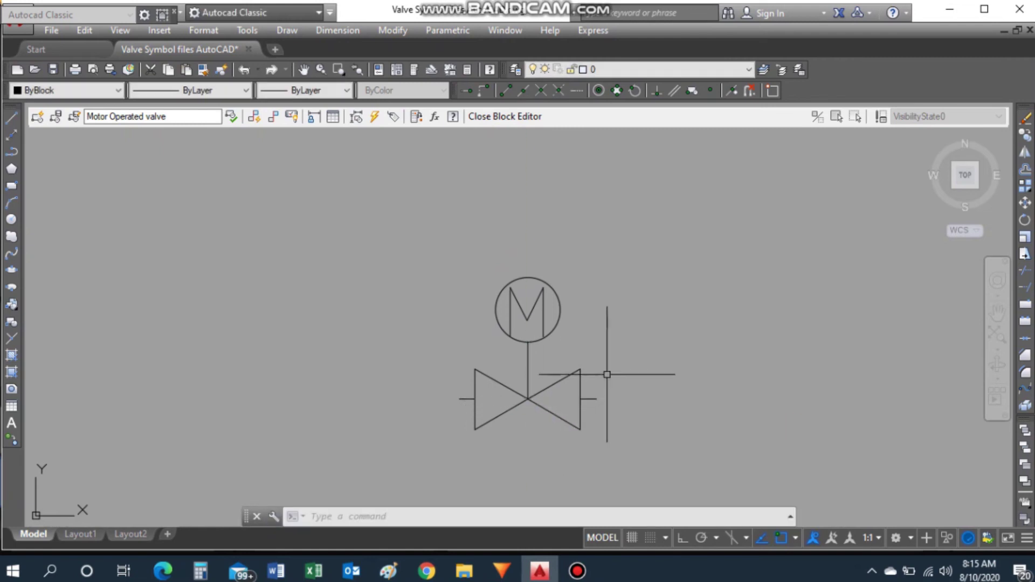
middle_click_drag(480, 184, 482, 188)
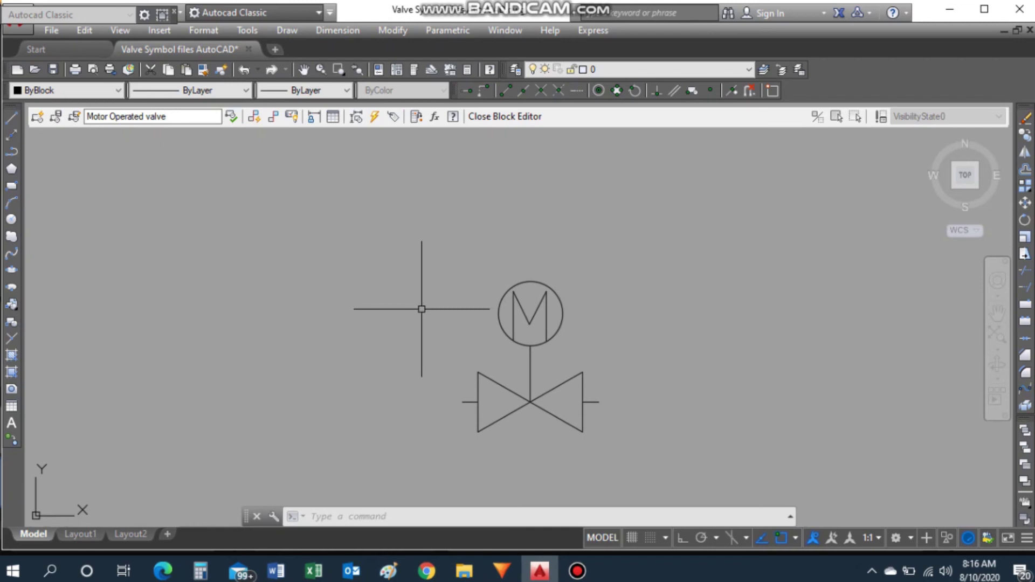
left_click(499, 119)
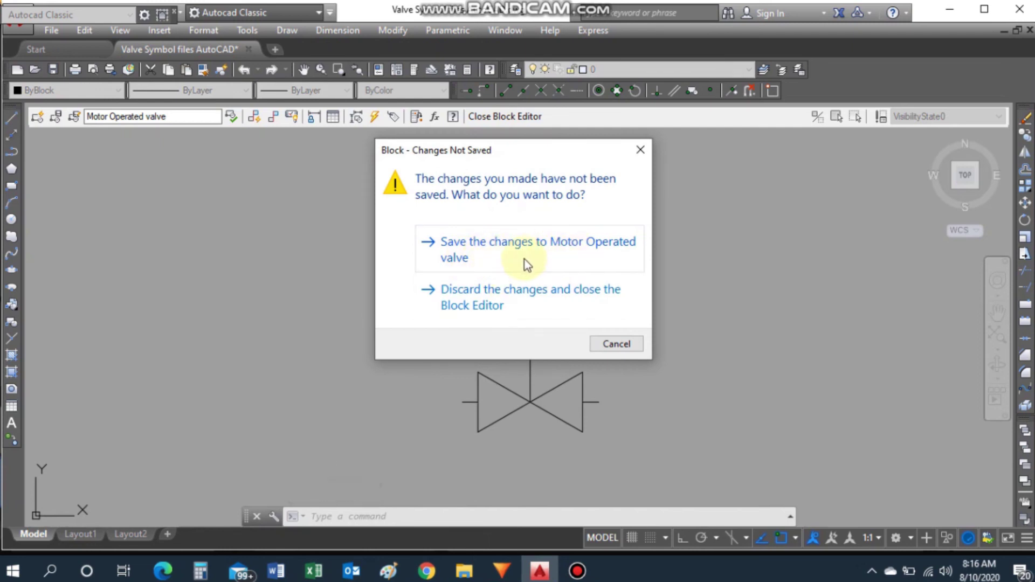
Step: Save the Motor Operated valve block changes and centre the symbol in its table row
left_click(506, 250)
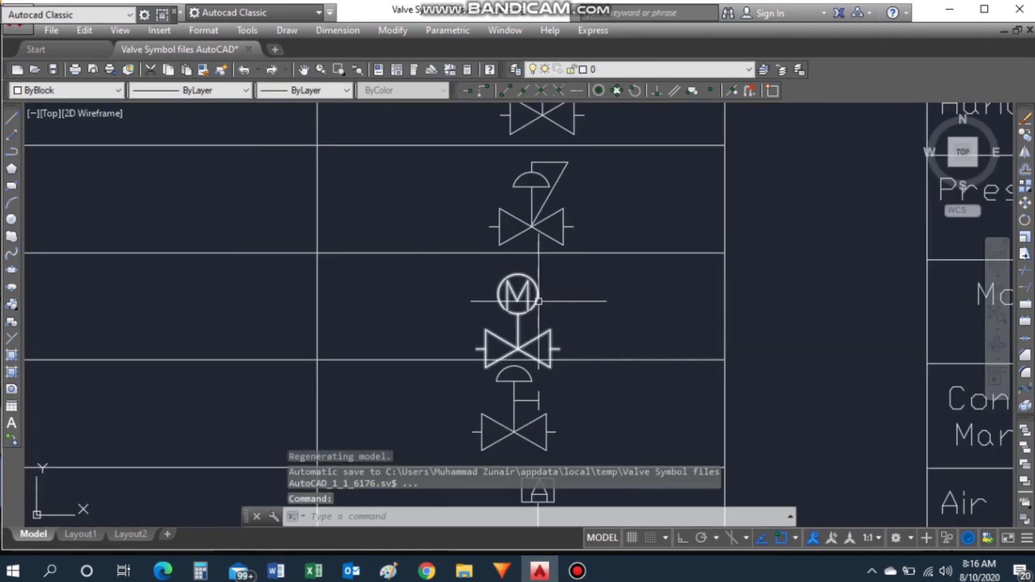
scroll(532, 354, "up", 2)
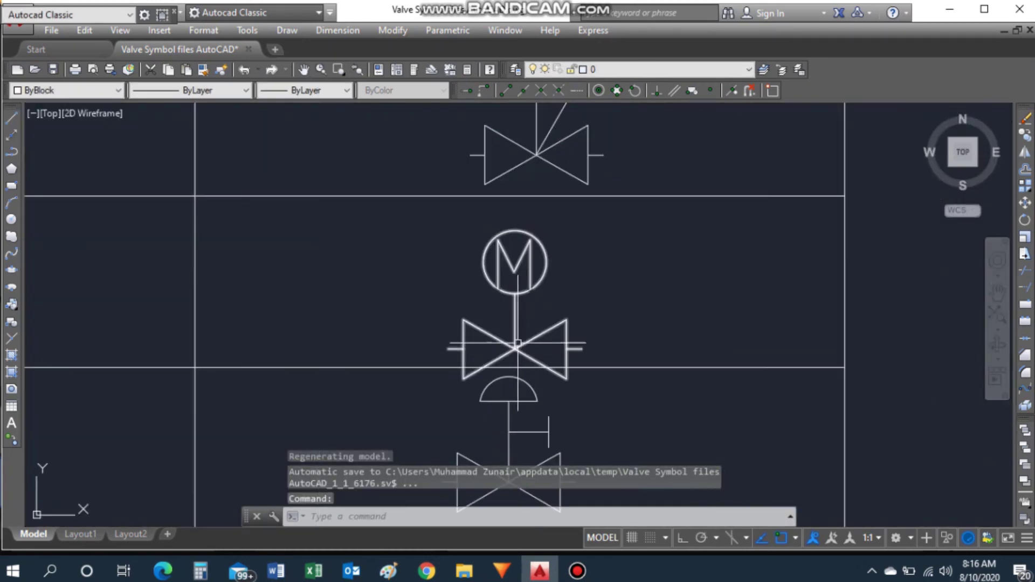
type("m")
key("Return")
left_click(516, 302)
key("Return")
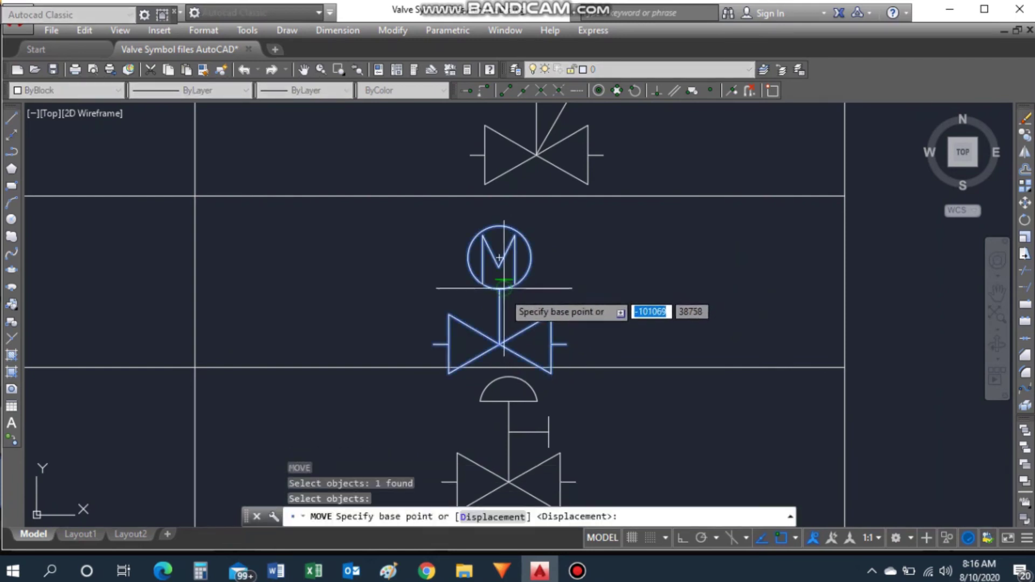
left_click(499, 344)
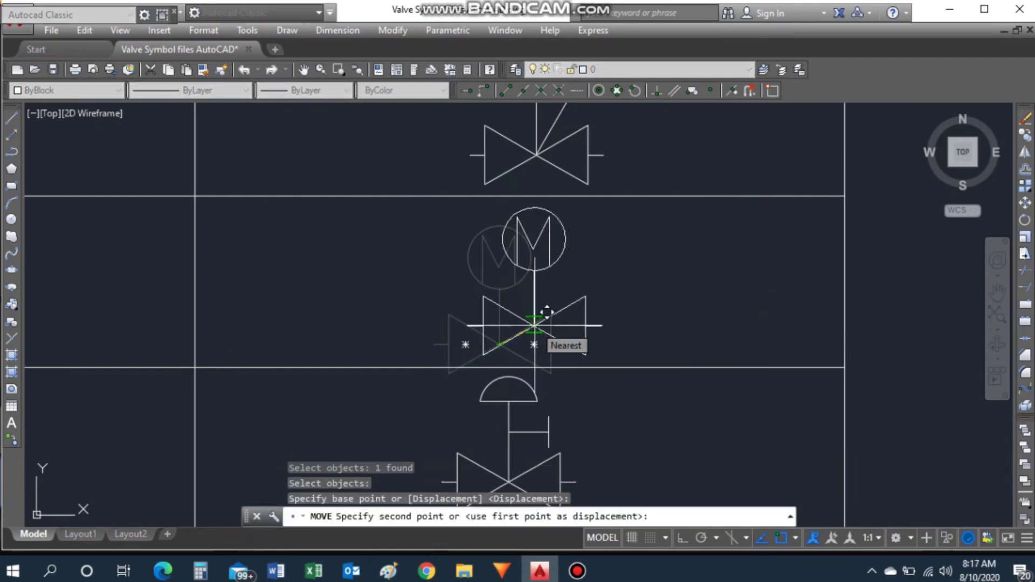
left_click(533, 325)
scroll(577, 323, "down", 3)
scroll(578, 323, "down", 2)
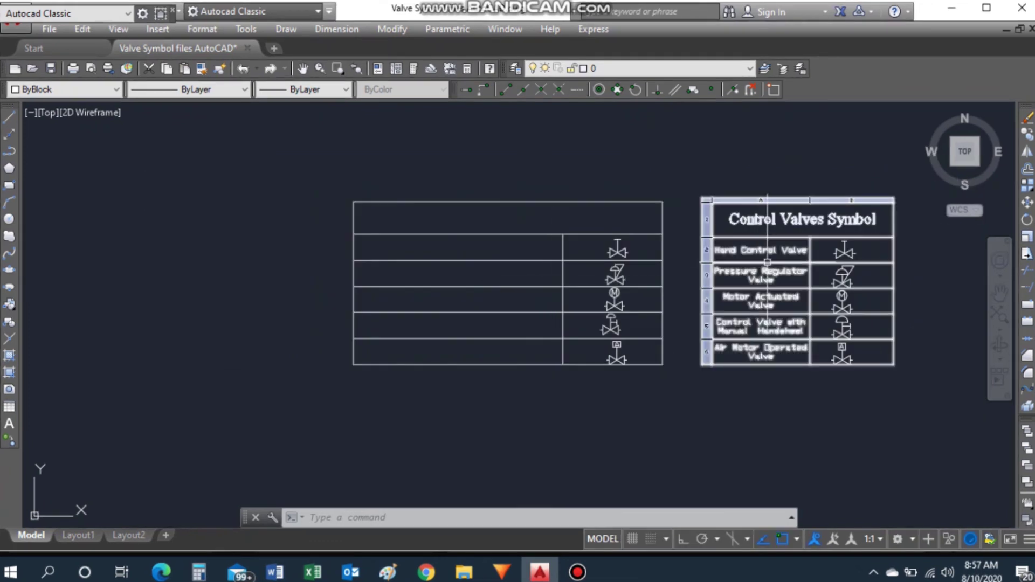
key("Escape")
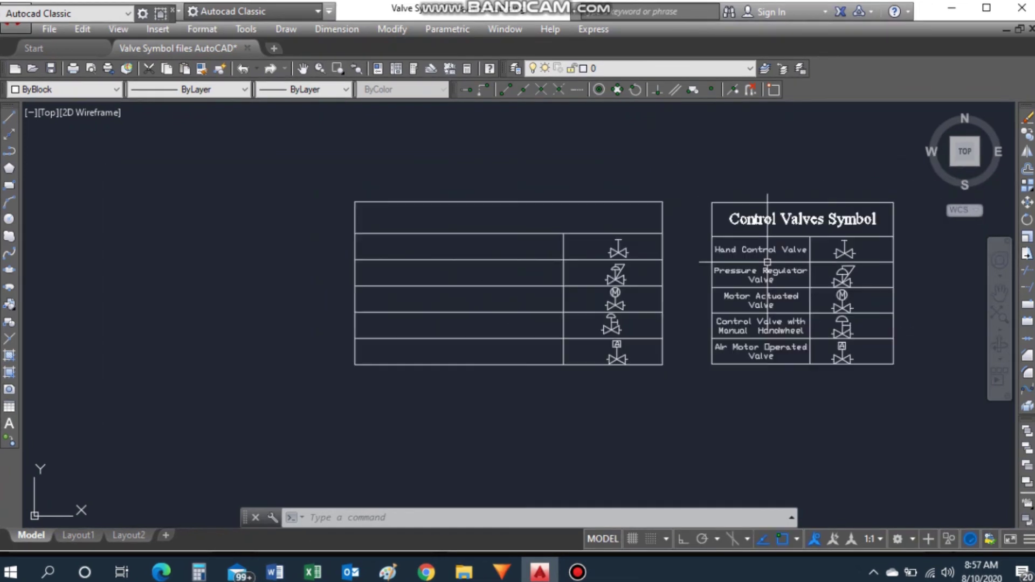
Step: Add single-line text 'Hand Control valve' left of the table at default height and rotation
left_click(445, 228)
key("Escape")
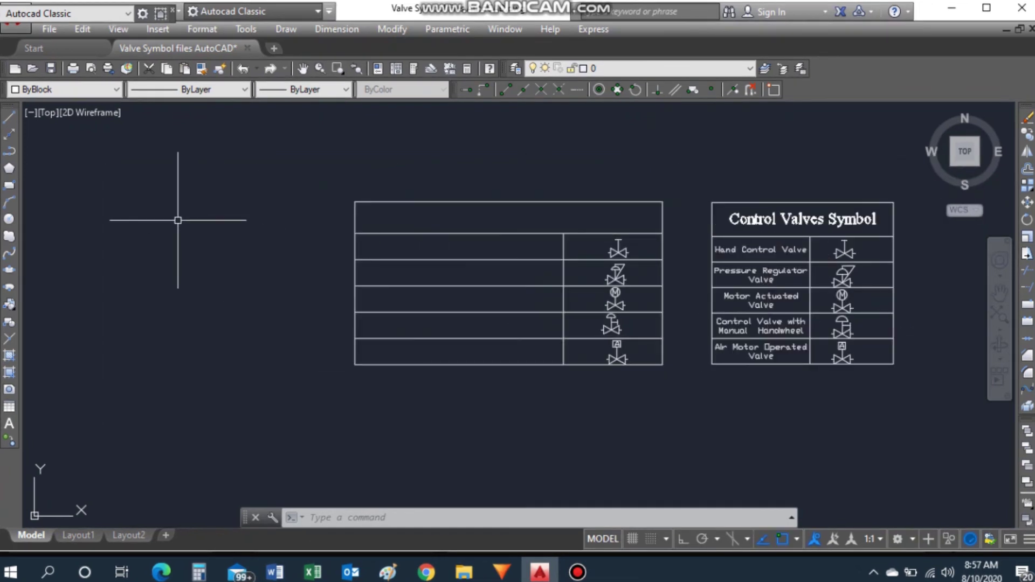
type("text")
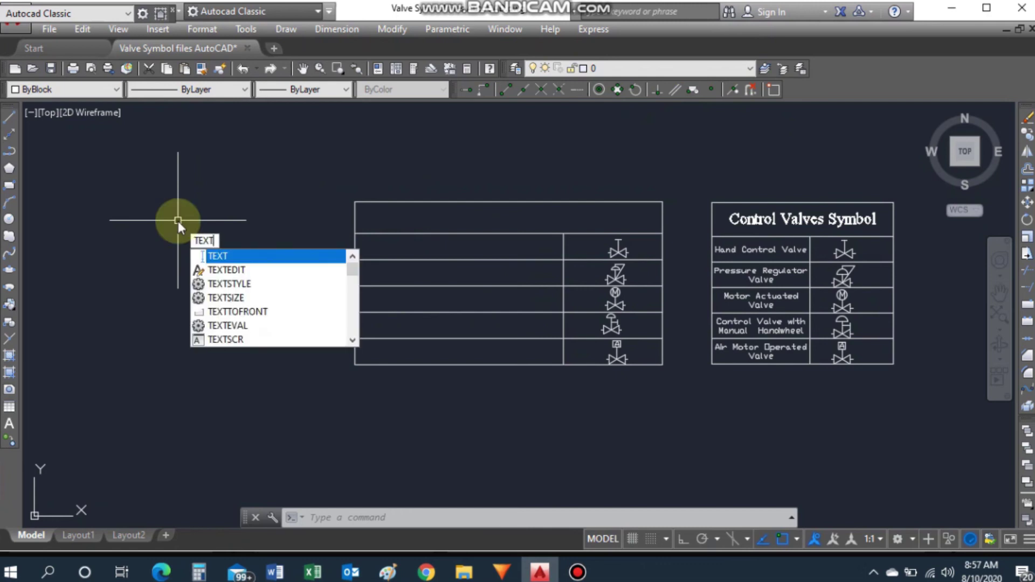
key("Return")
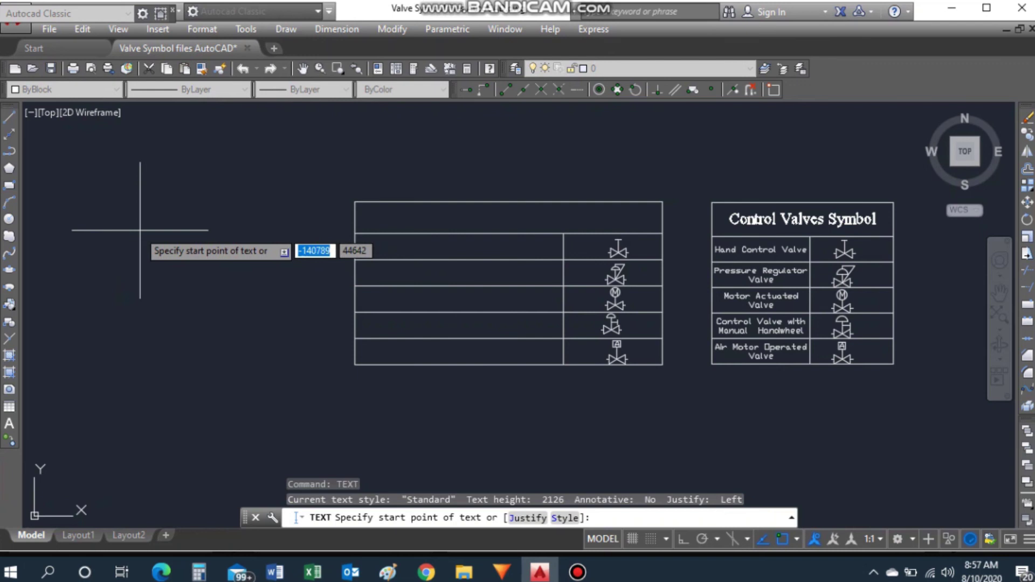
left_click(71, 227)
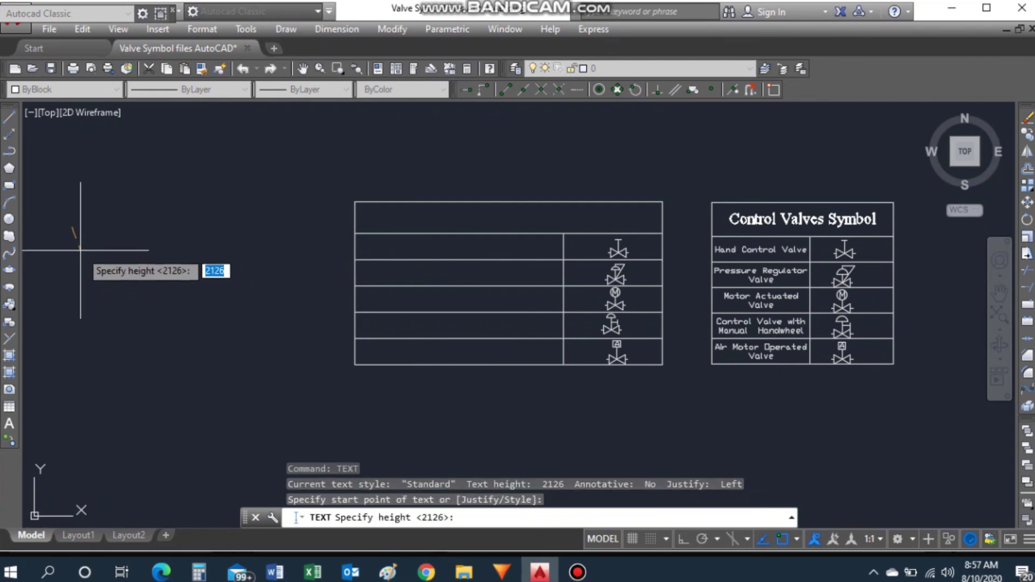
key("Return")
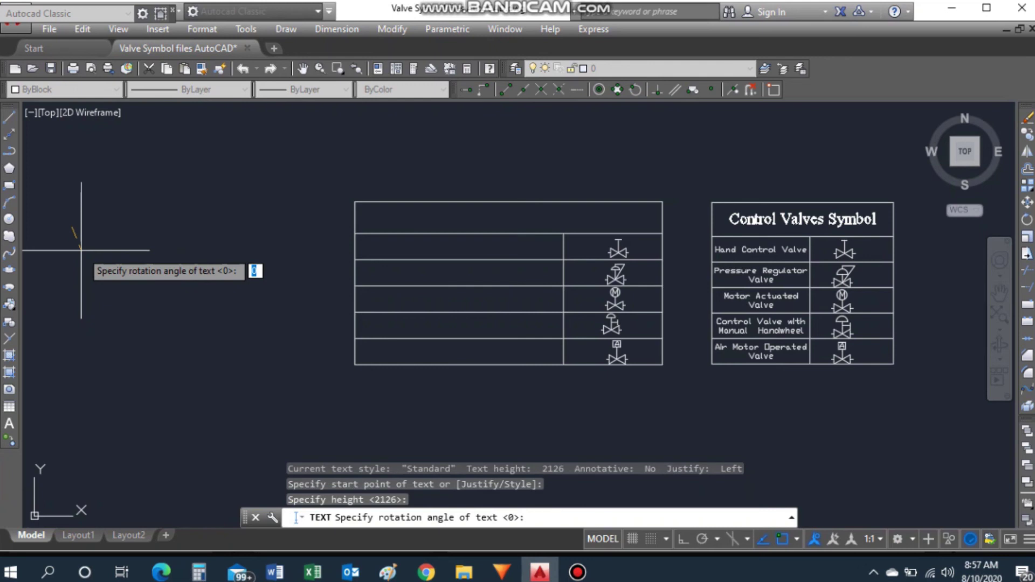
key("Return")
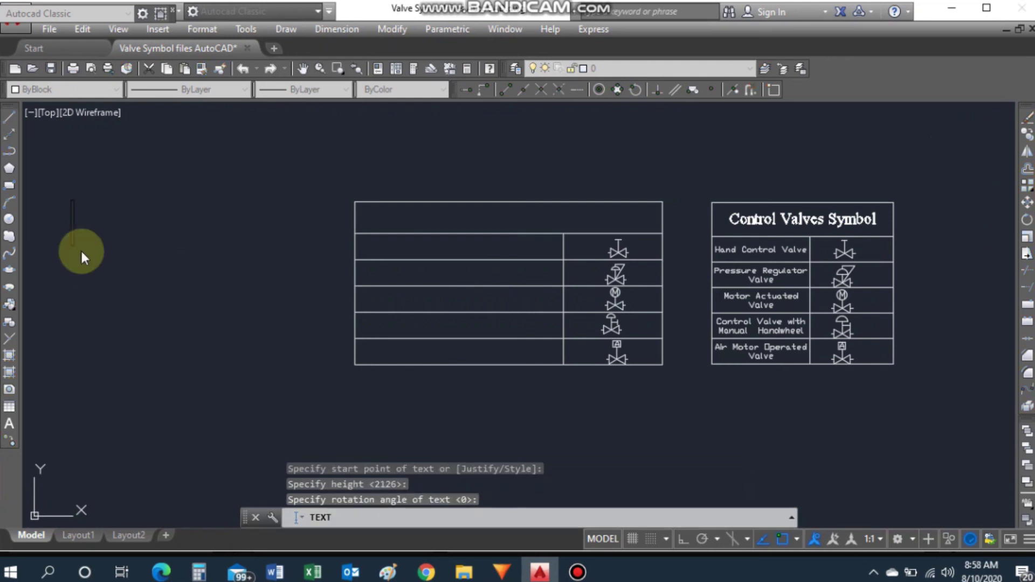
type("Hand ")
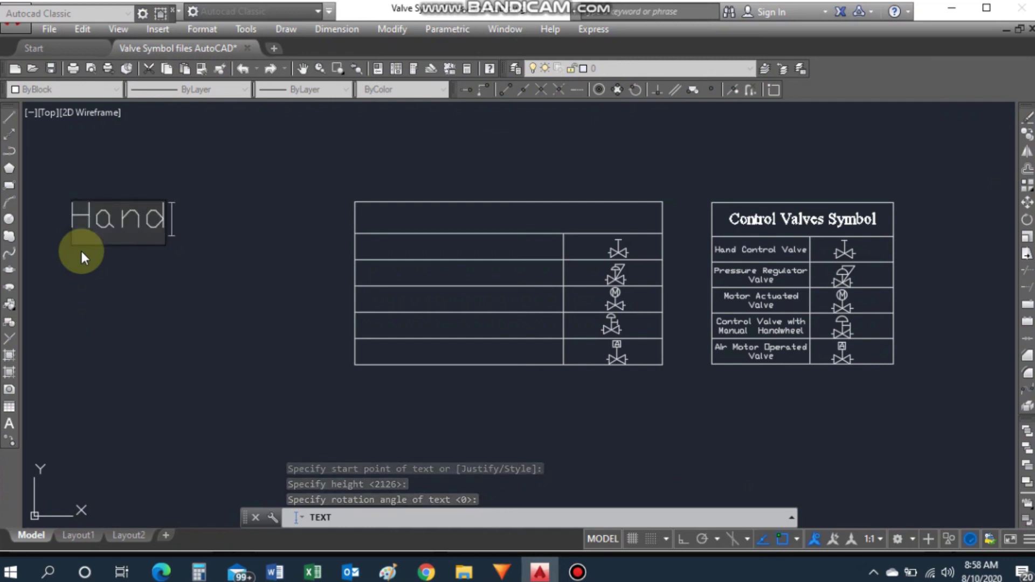
type("Control")
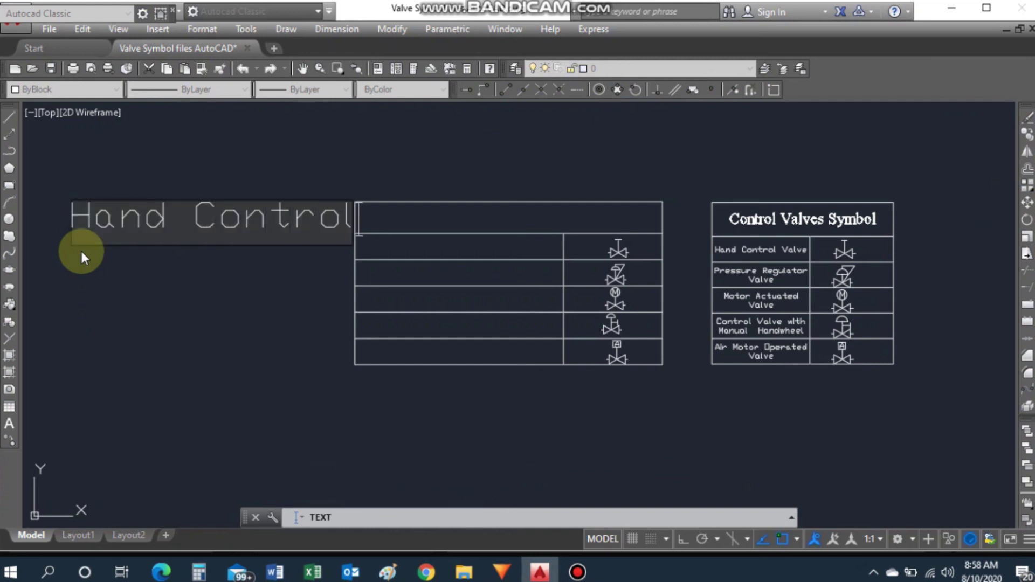
type(" valve")
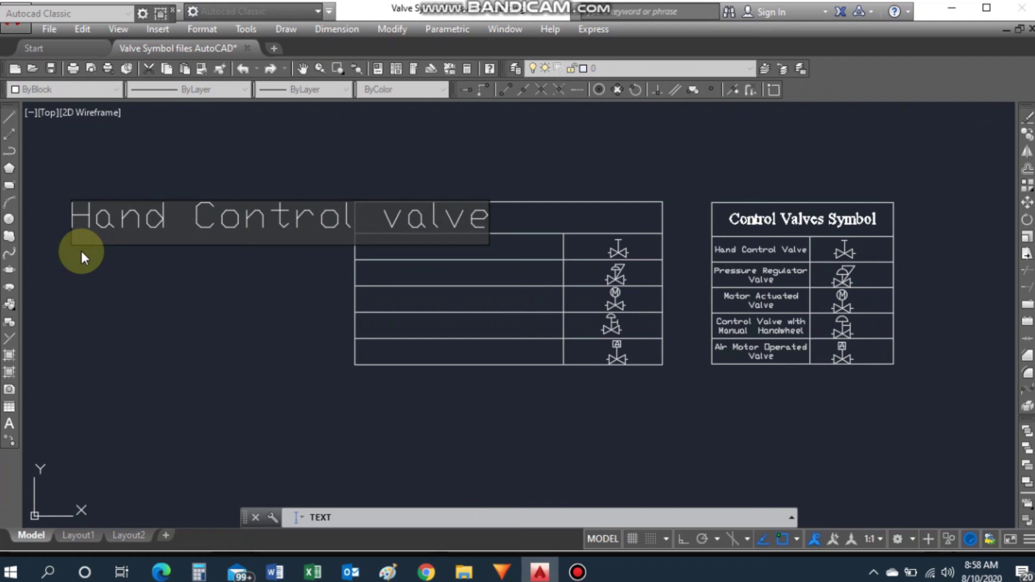
key("Escape")
type("sc")
key("Return")
Step: Scale the Hand Control valve label down using a reference length
left_click(97, 206)
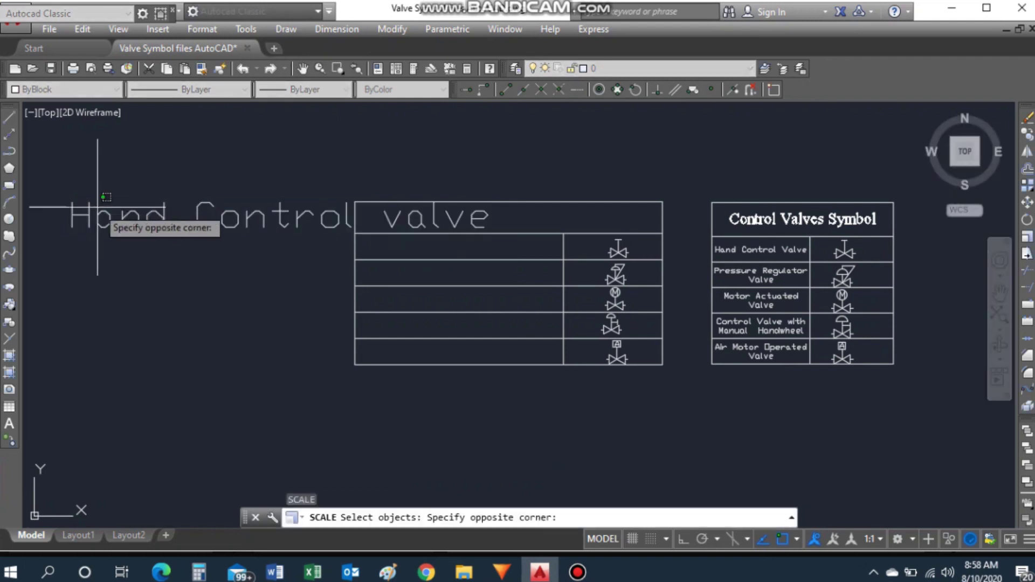
left_click(119, 213)
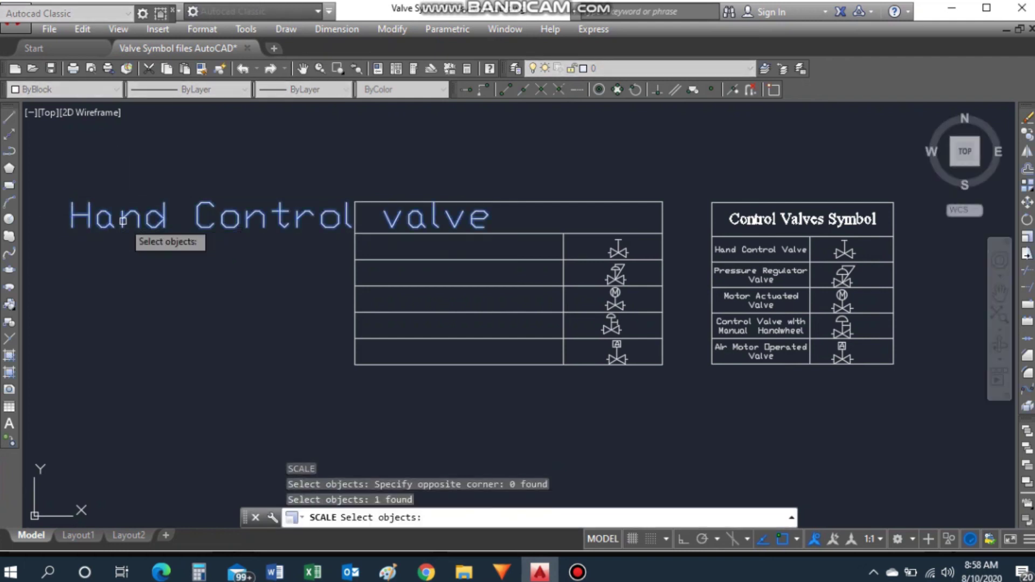
key("Return")
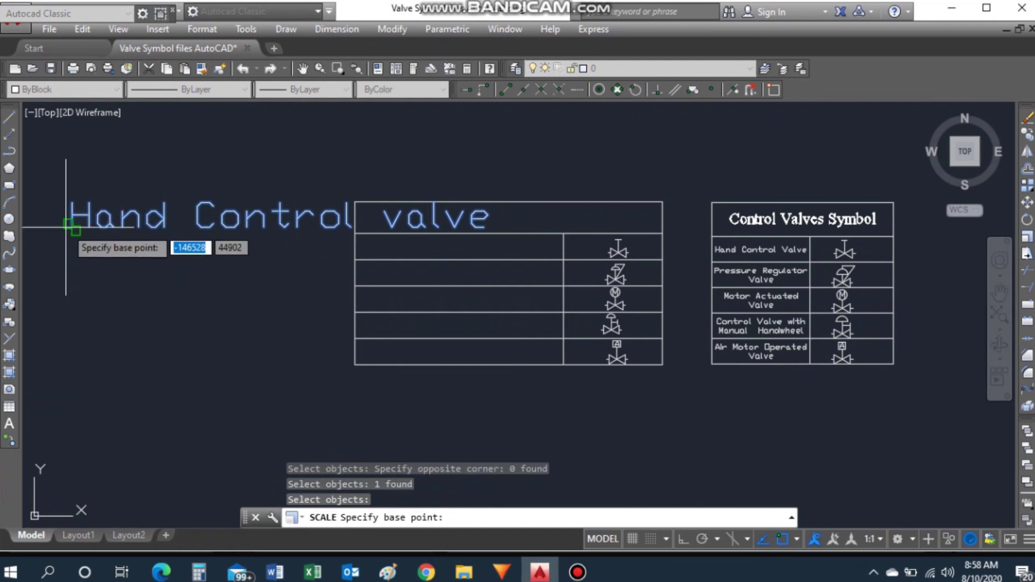
left_click(66, 227)
left_click(526, 518)
left_click(68, 227)
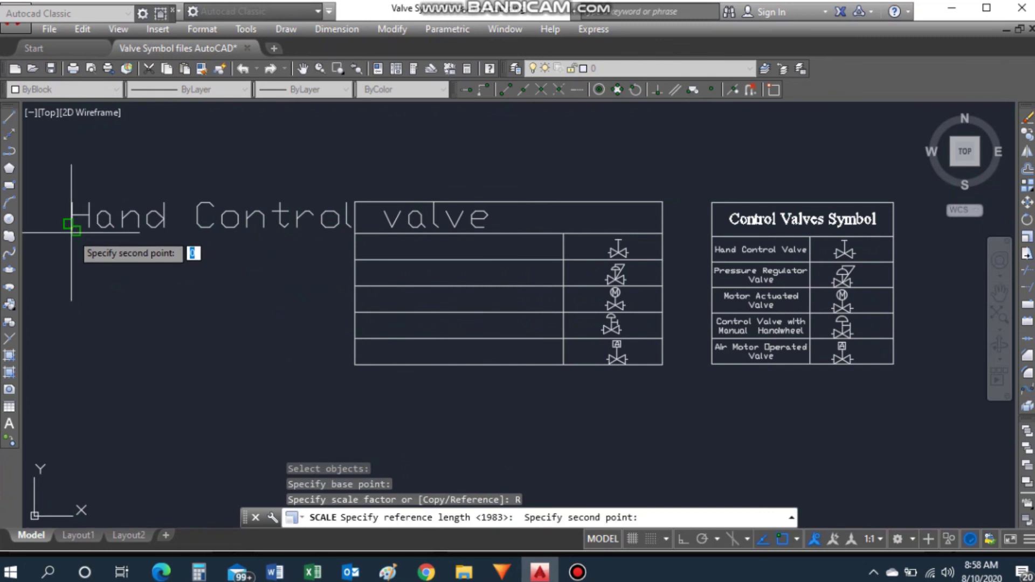
left_click(478, 228)
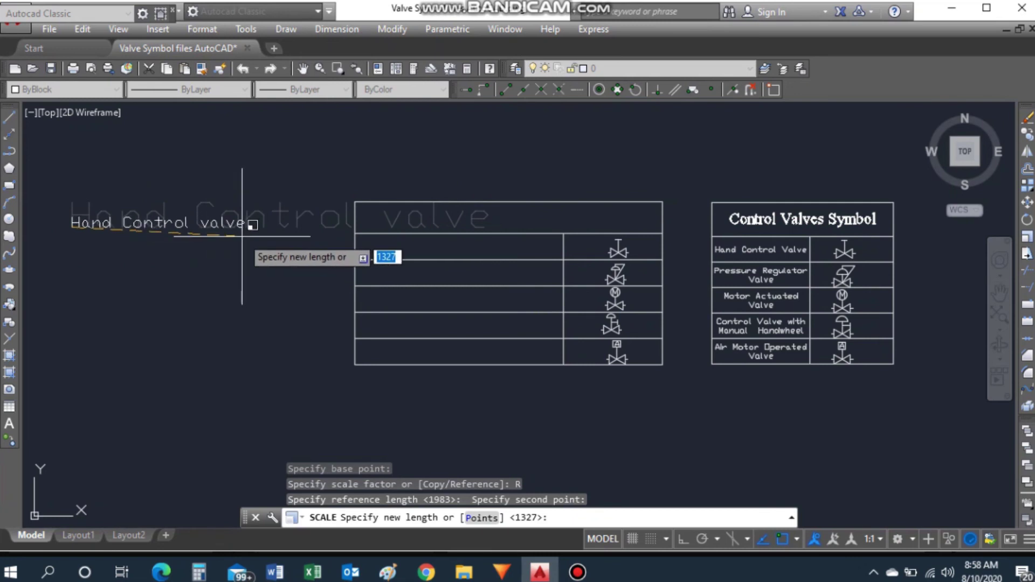
left_click(229, 238)
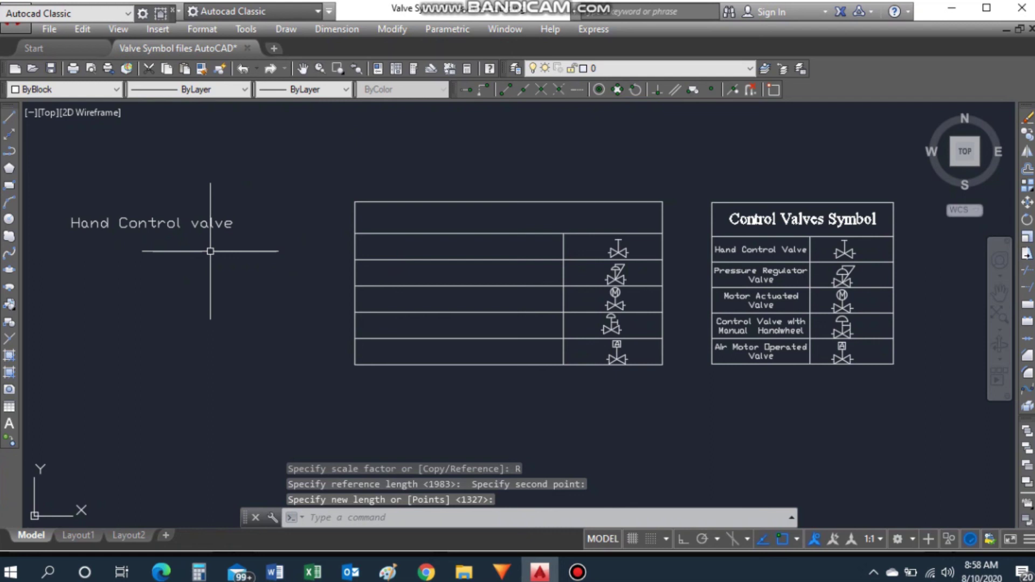
Step: Move the Hand Control valve label into the table's first symbol row
type("m")
key("Return")
left_click(213, 226)
key("Return")
left_click(72, 226)
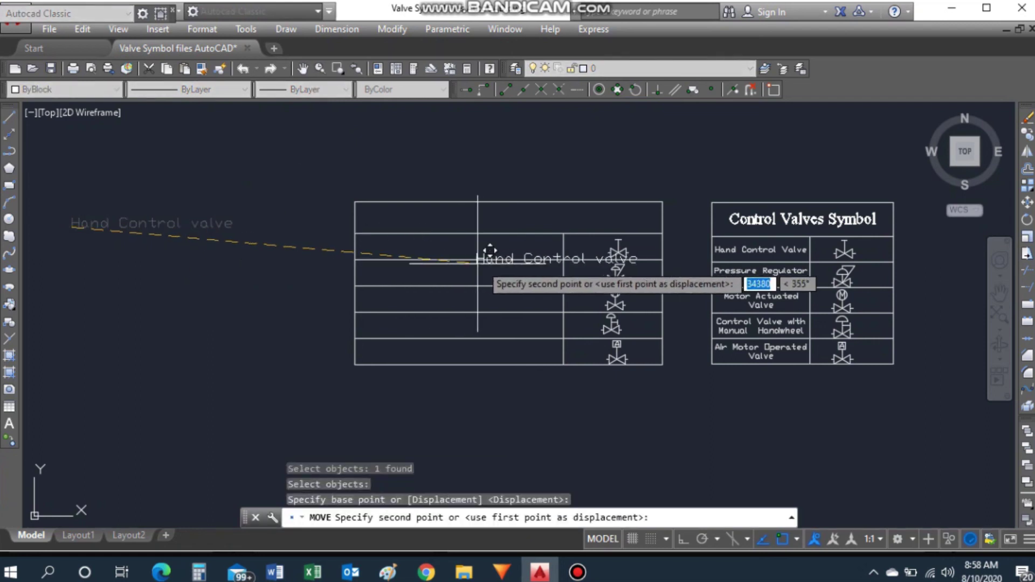
left_click(383, 251)
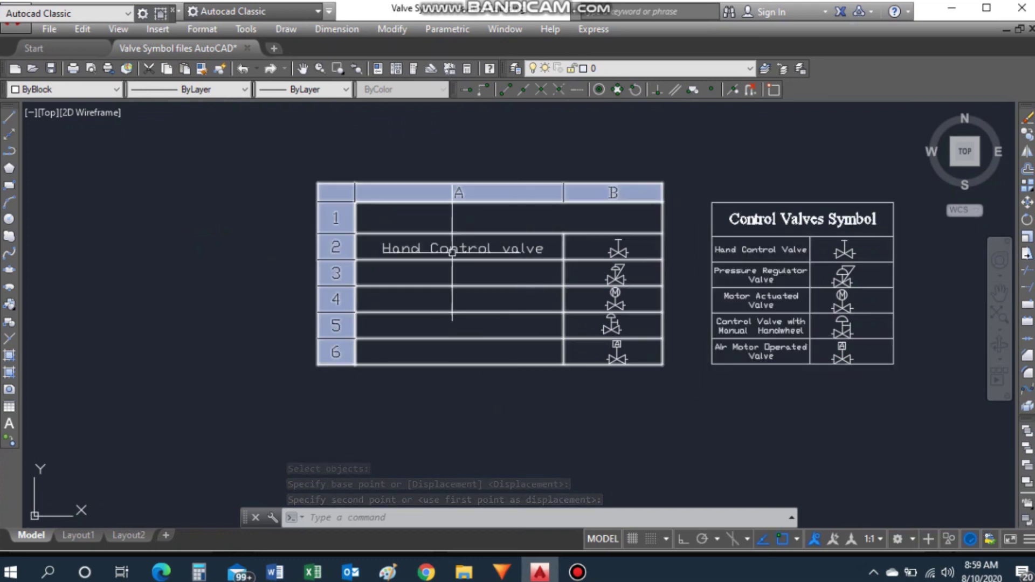
Step: Copy the Hand Control valve label into each of the rows below
left_click(459, 248)
type("co")
key("Return")
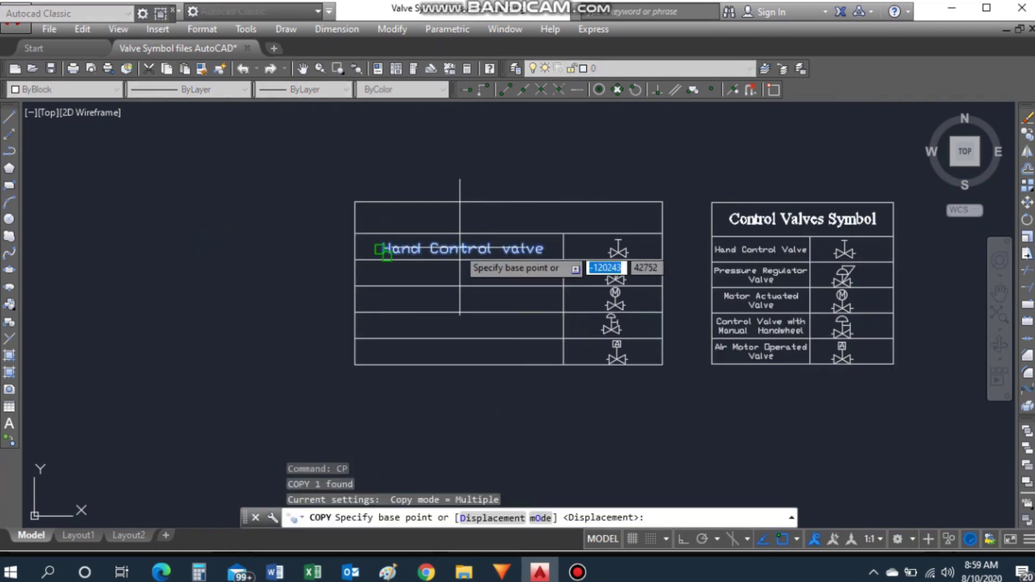
left_click(383, 252)
left_click(383, 277)
left_click(383, 302)
left_click(383, 329)
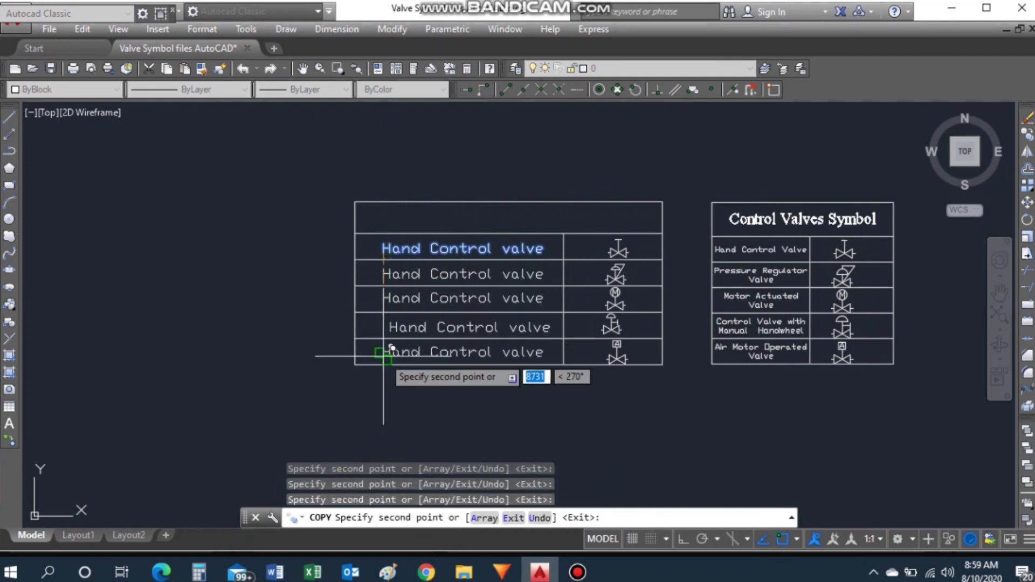
left_click(384, 356)
key("Escape")
Step: Delete the misaligned label copy and recopy the label into the empty row
left_click(388, 325)
key("Delete")
key("Escape")
type("co")
key("Return")
left_click(410, 299)
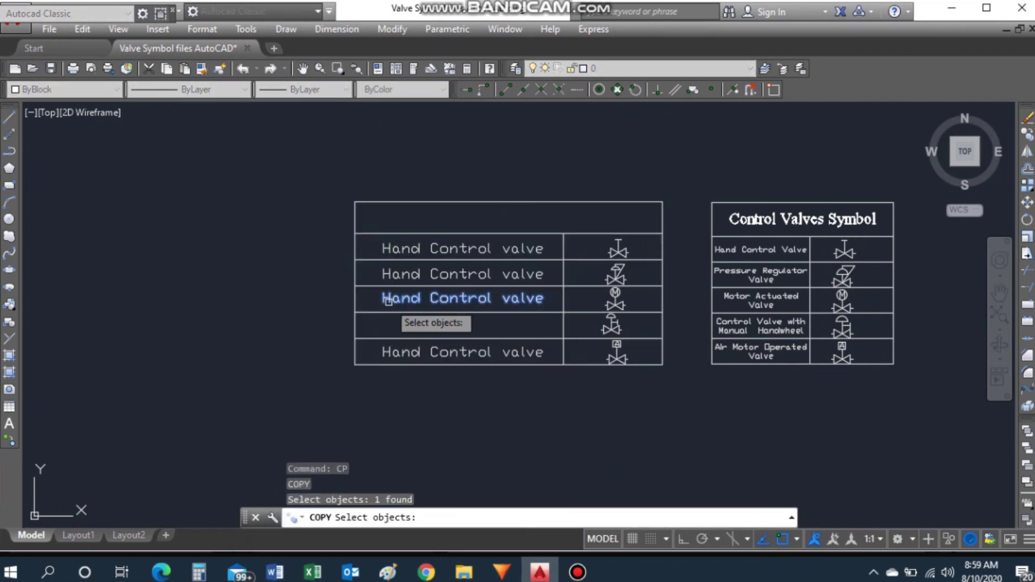
key("Return")
left_click(384, 327)
key("Escape")
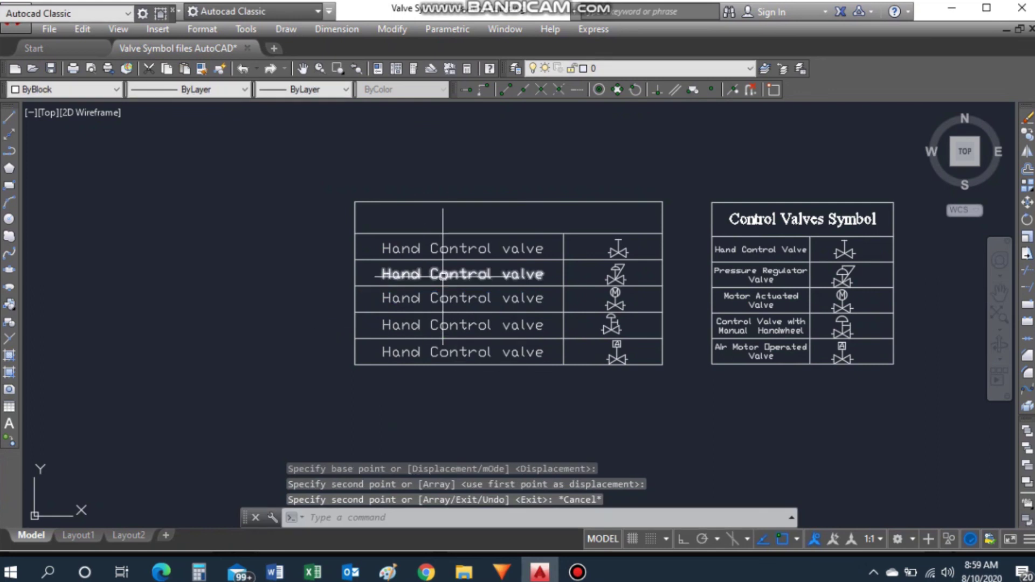
double_click(442, 277)
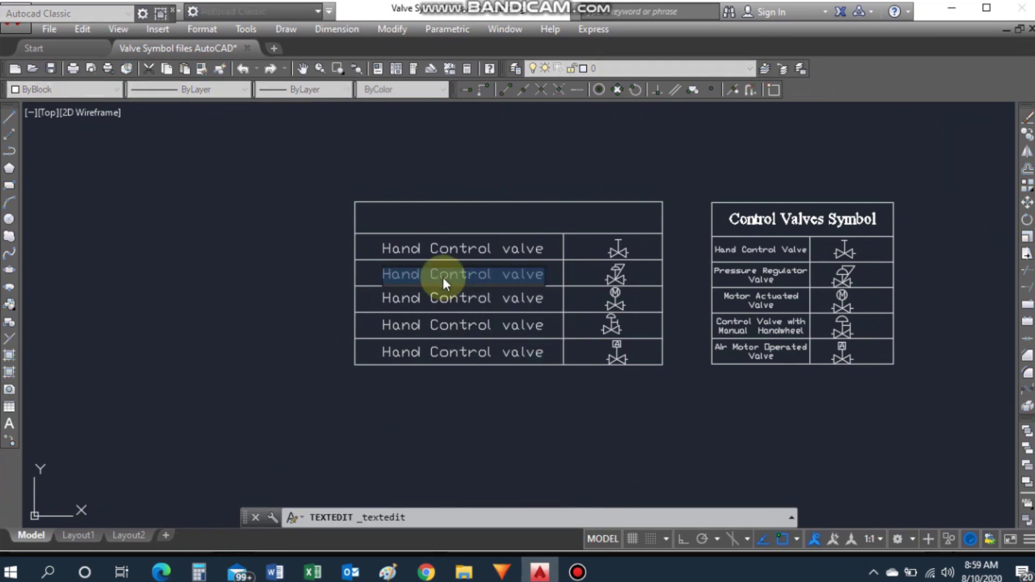
Step: Rename the second-row label to 'Pressure regulator valve' and shift it left in its cell
key("BackSpace")
type("Pressure regulat")
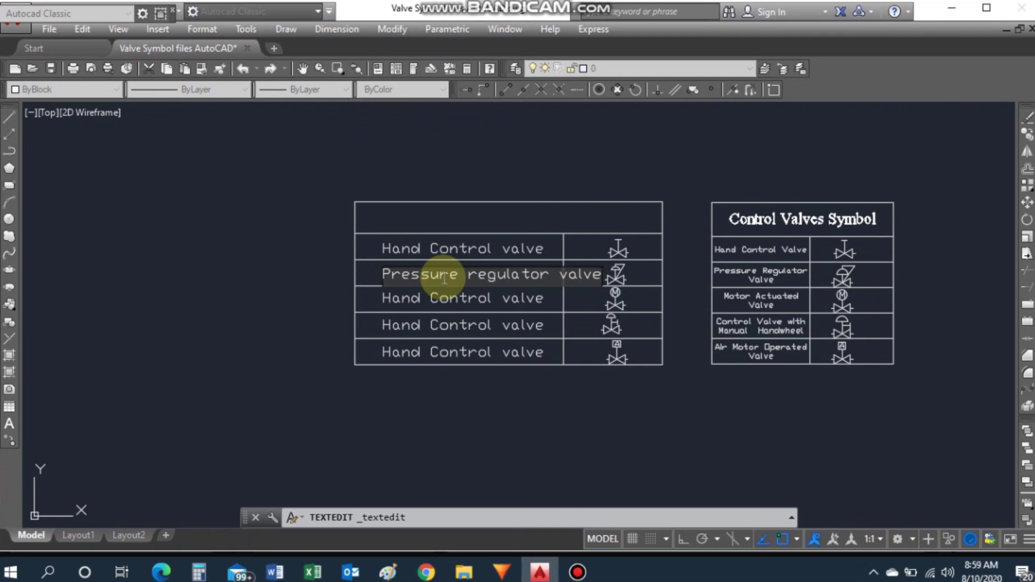
left_click(550, 377)
type("m")
key("Return")
key("Return")
left_click(381, 278)
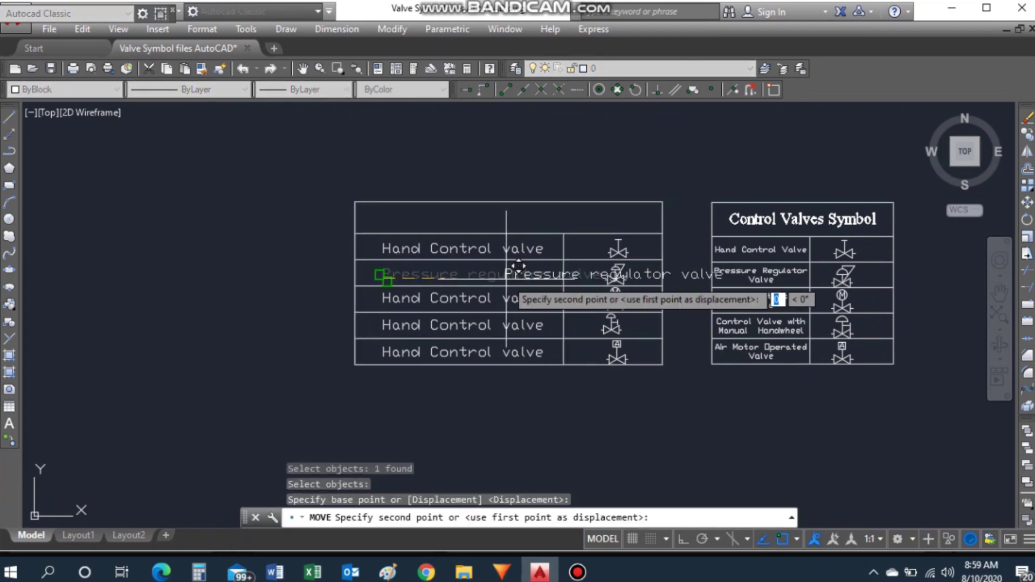
left_click(363, 278)
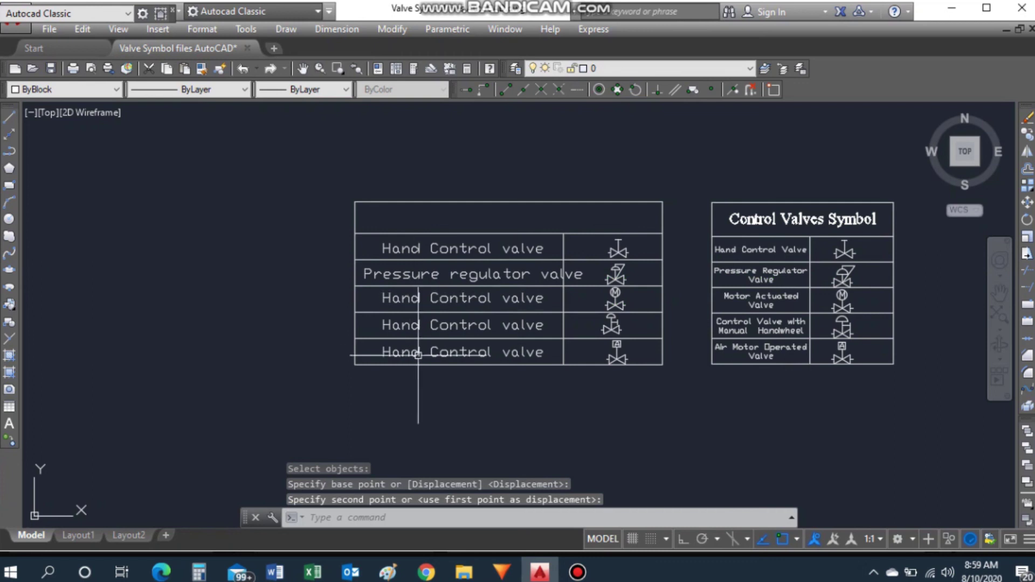
Step: Start scaling the Pressure regulator valve label from its start point
type("sc")
key("Return")
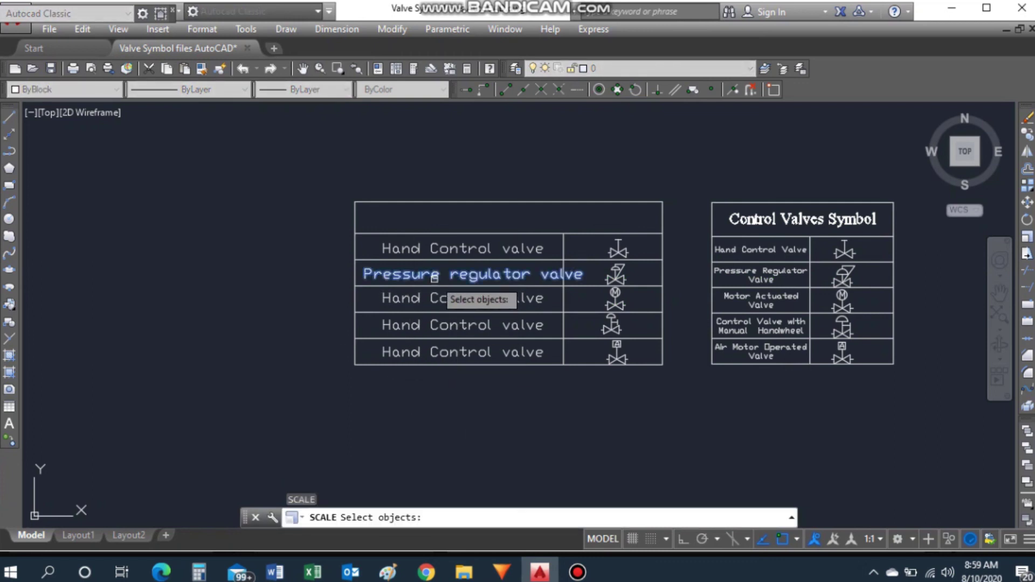
left_click(409, 276)
key("Return")
left_click(365, 277)
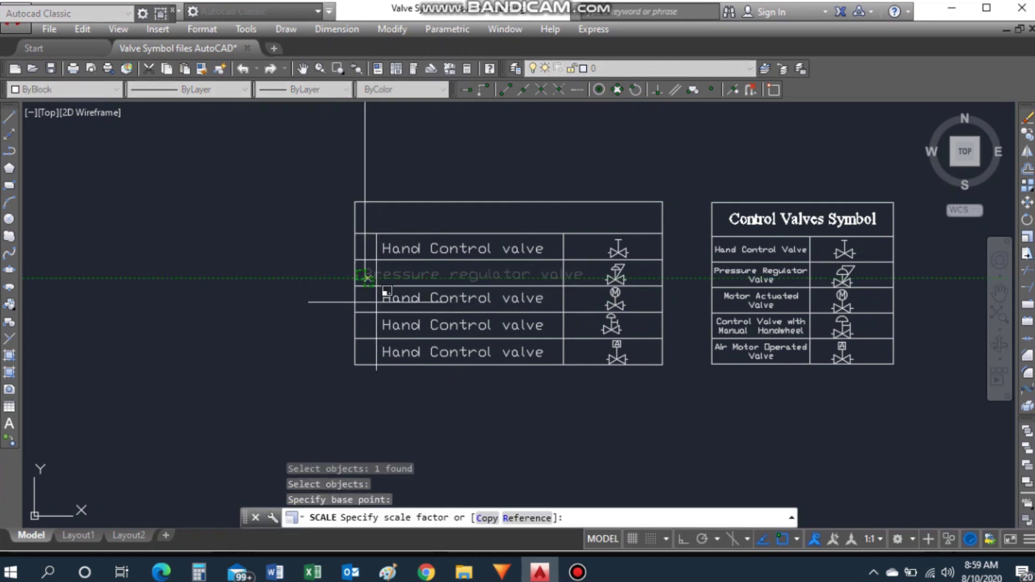